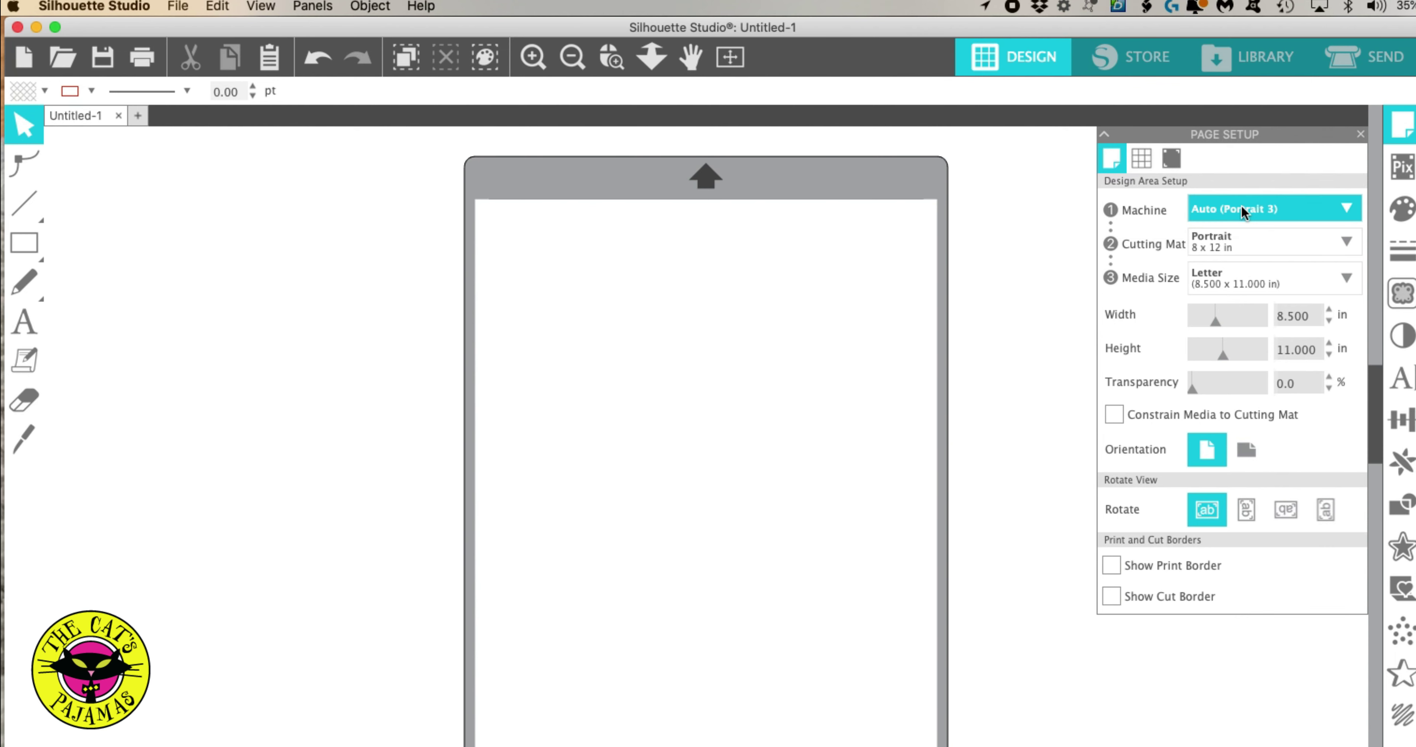
Set the cutting mat to None and show the print border on the Letter page.
left_click(1243, 237)
left_click(1228, 291)
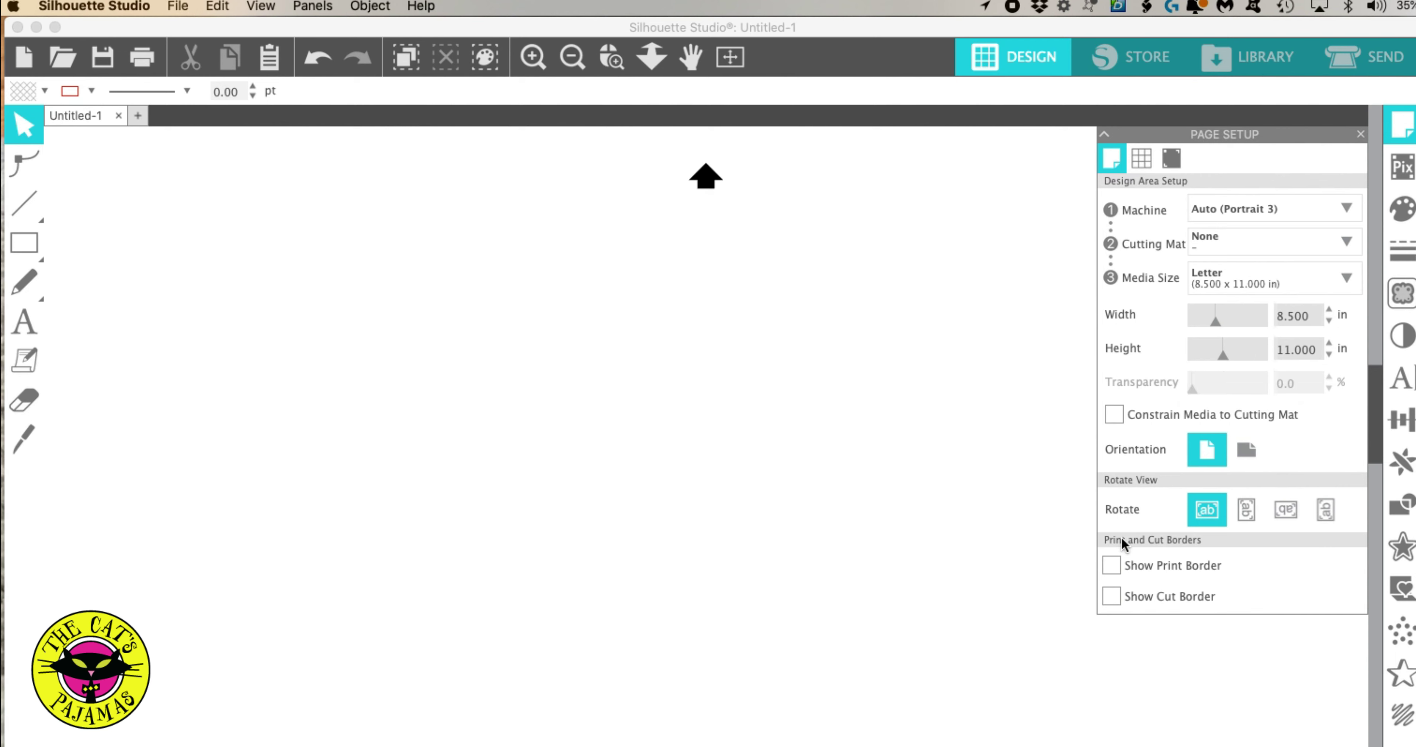
left_click(1112, 566)
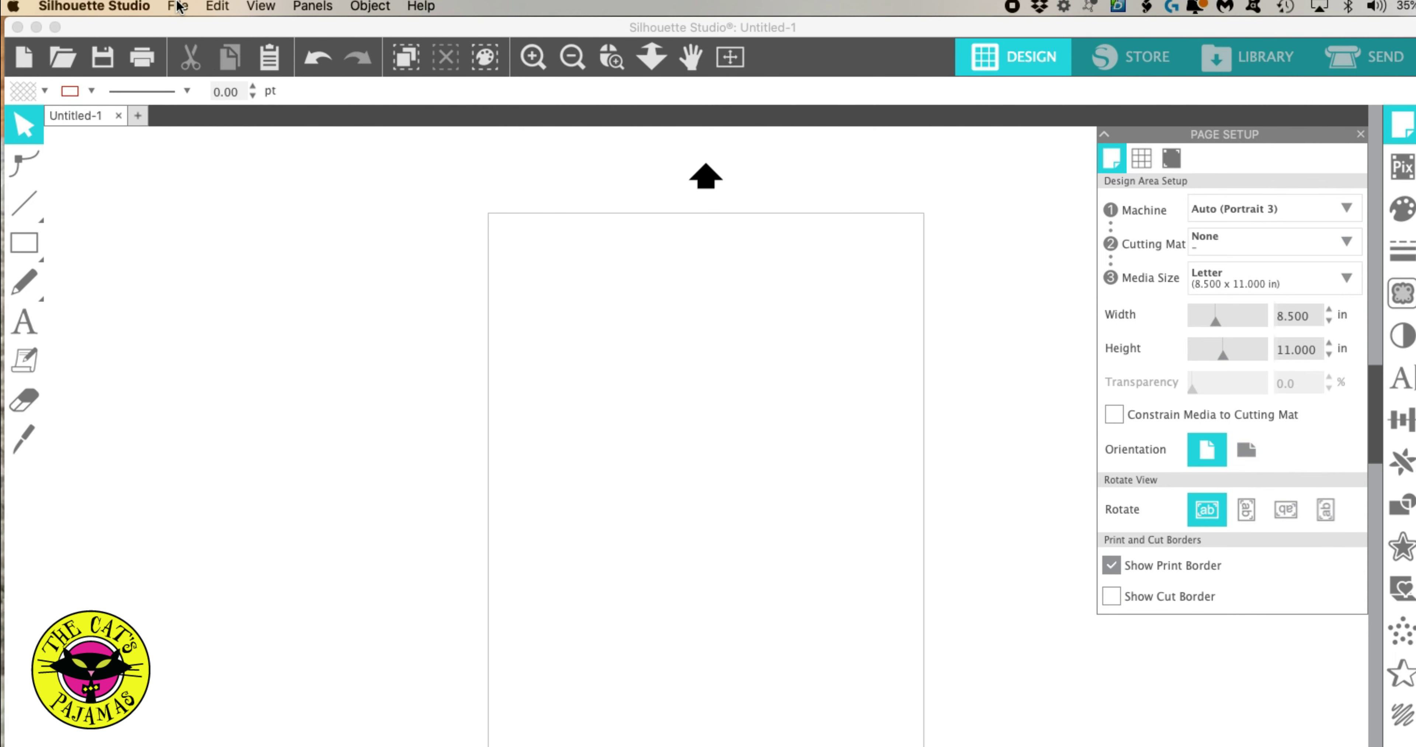
Open DIGIIrishCoffeeGnomeBW.png from the DigiIrishCoffee folder after previewing the other images.
left_click(68, 58)
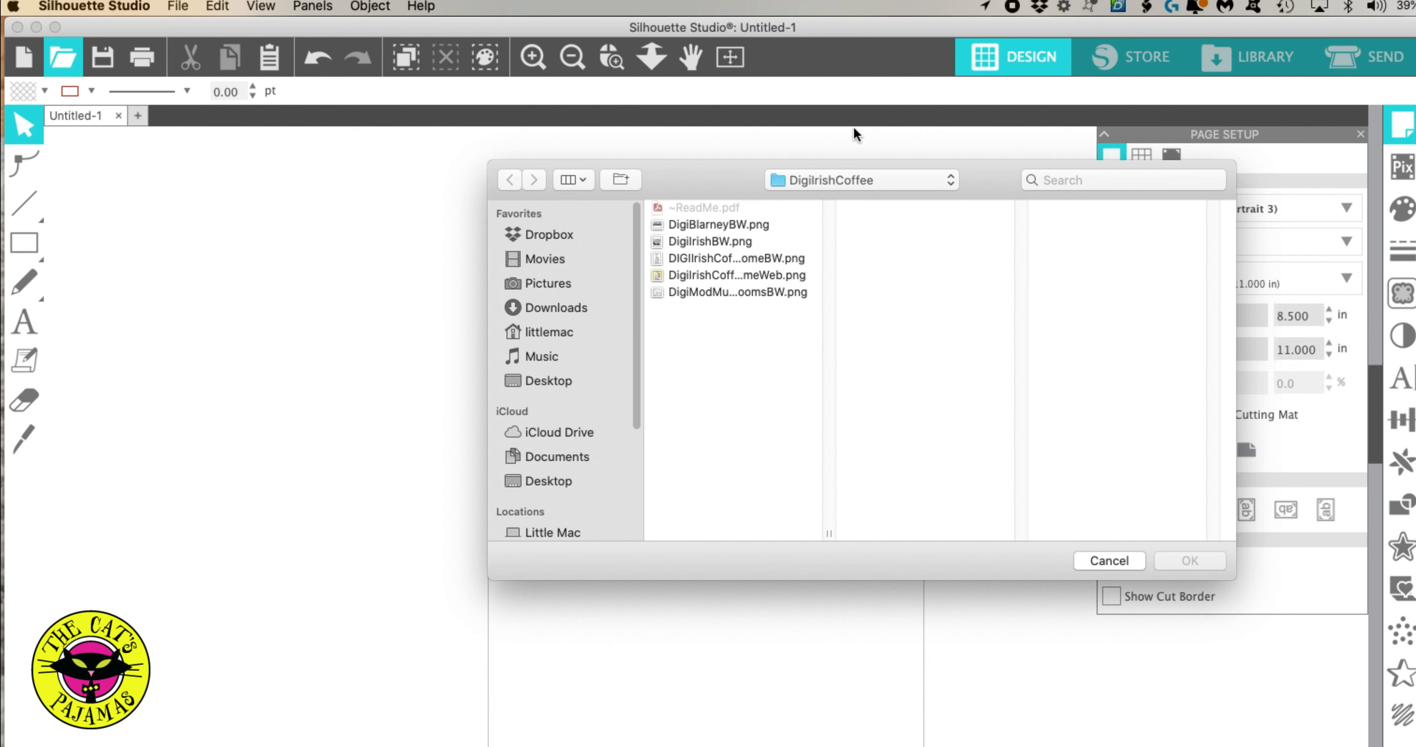
left_click(746, 227)
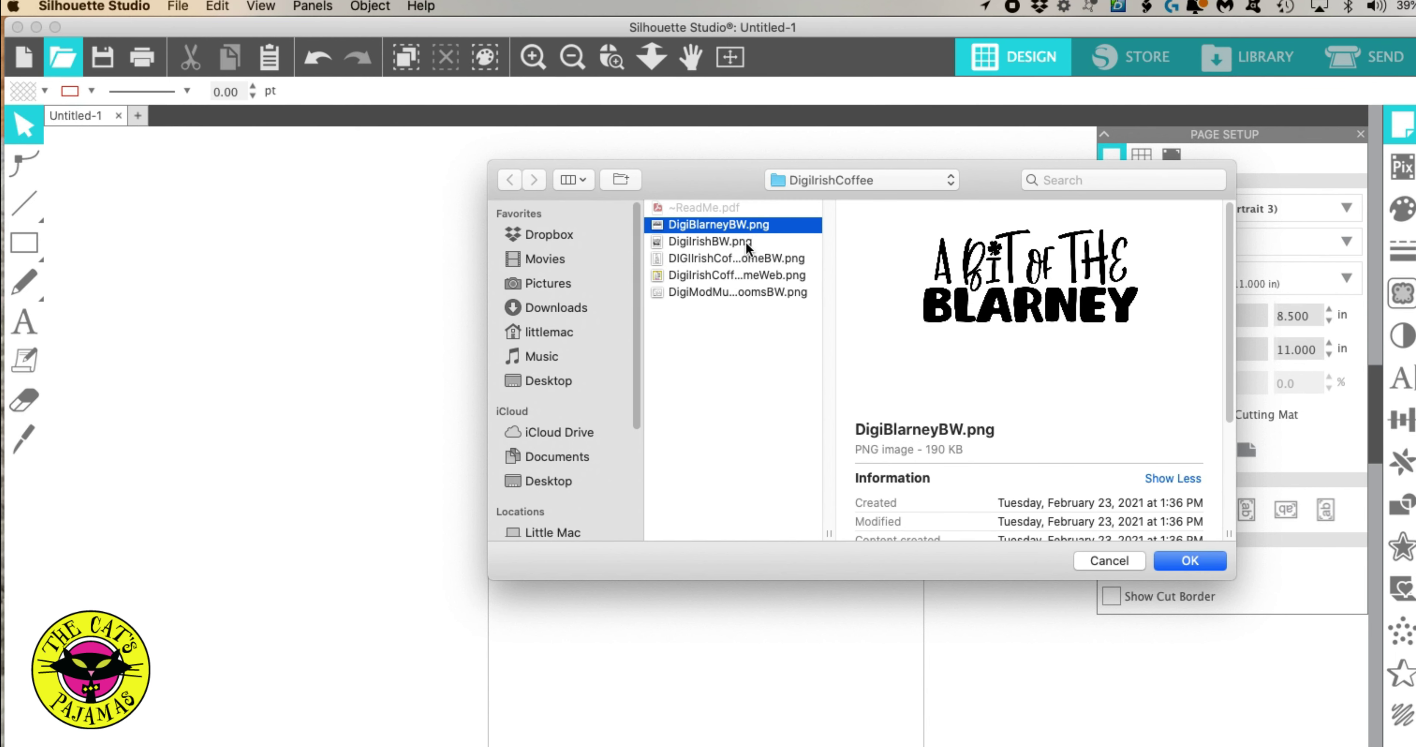
left_click(745, 241)
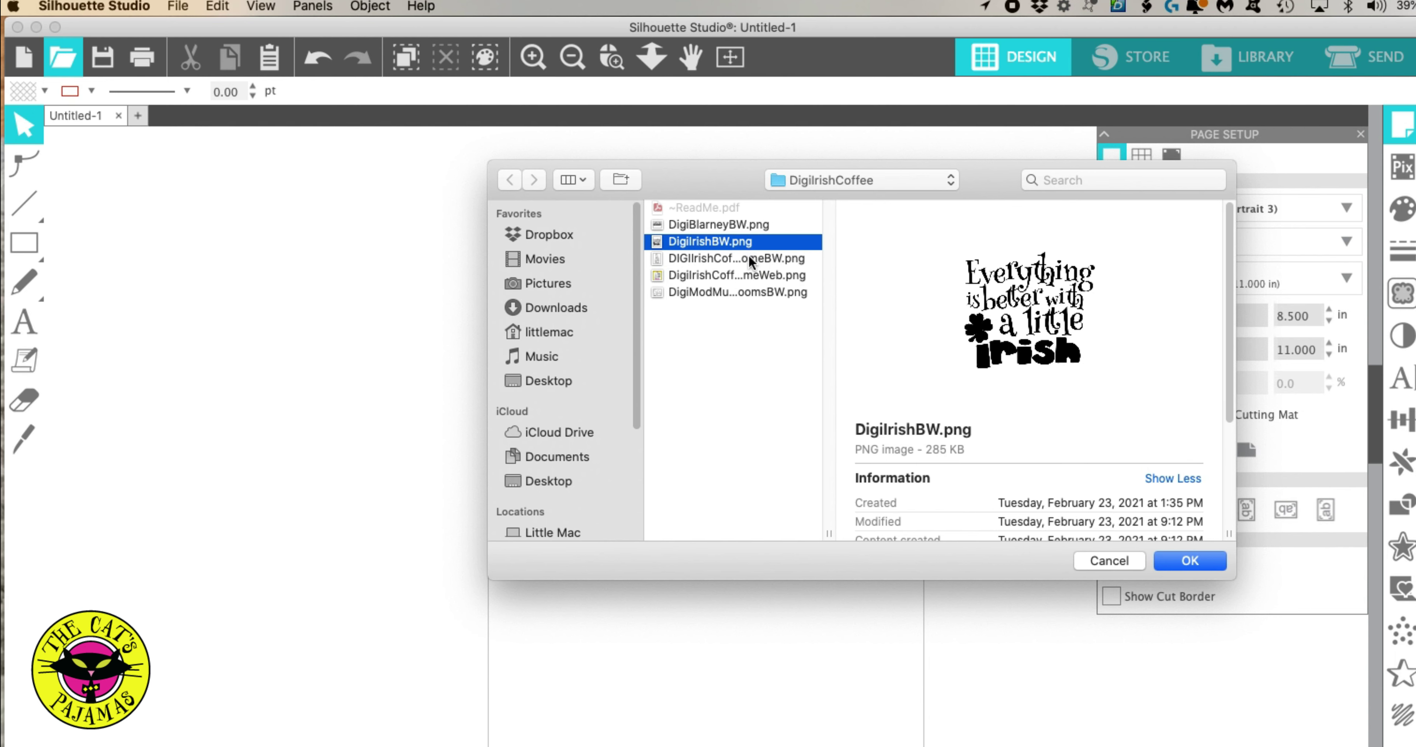
left_click(748, 255)
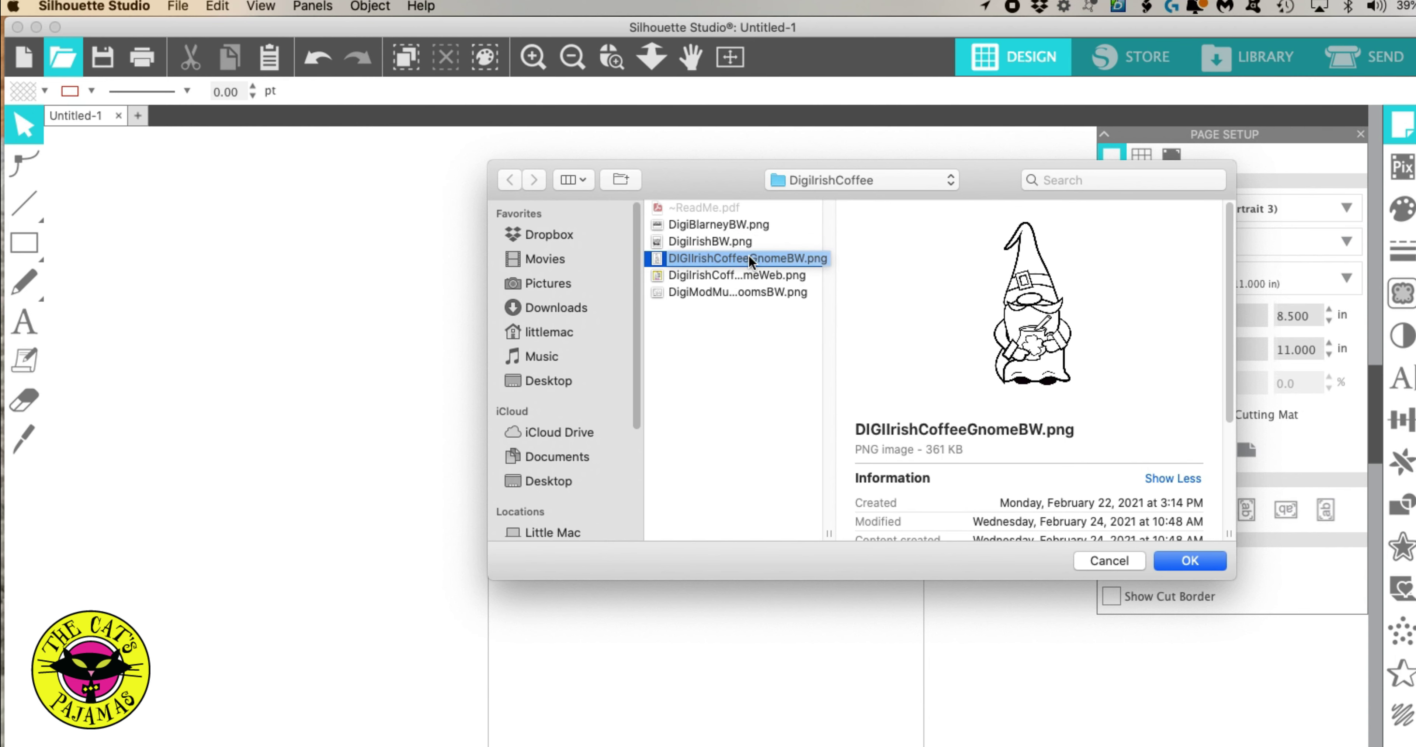
left_click(759, 224)
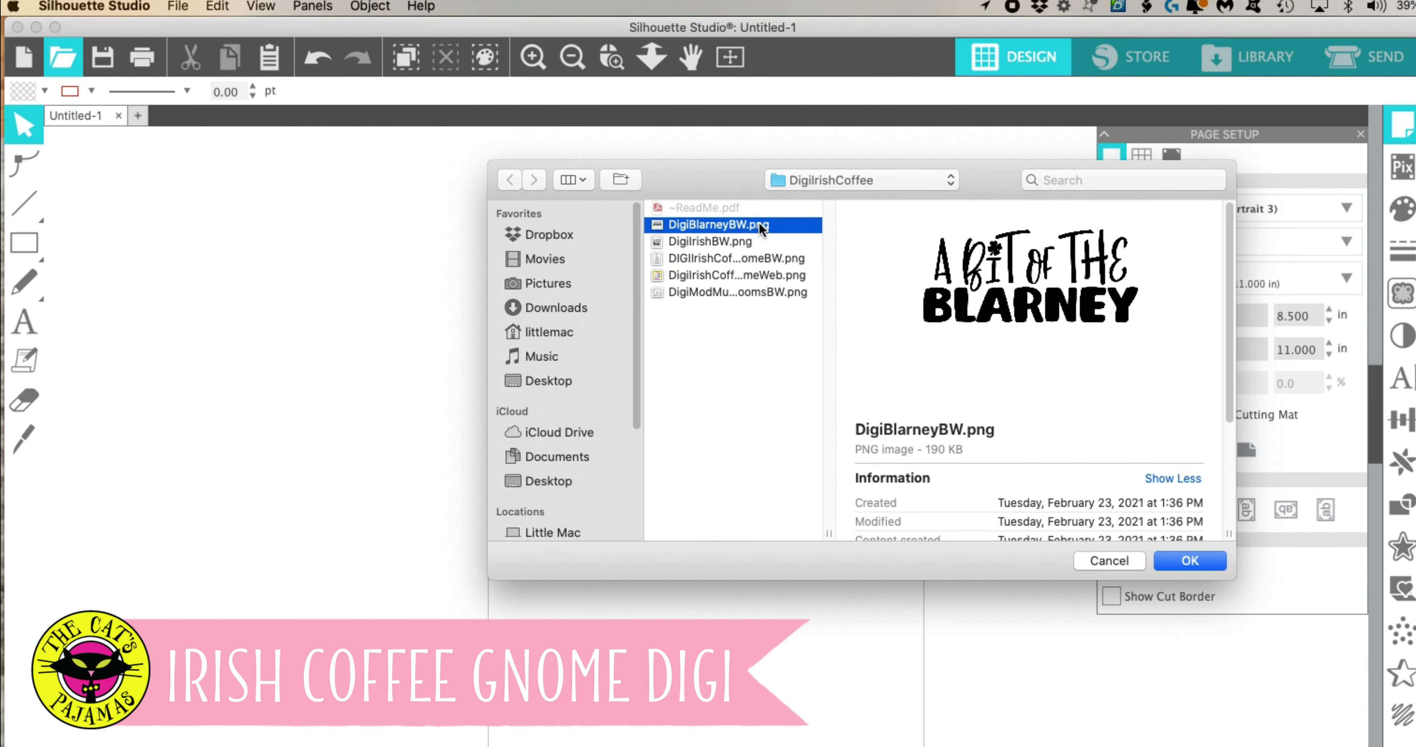
left_click(755, 257)
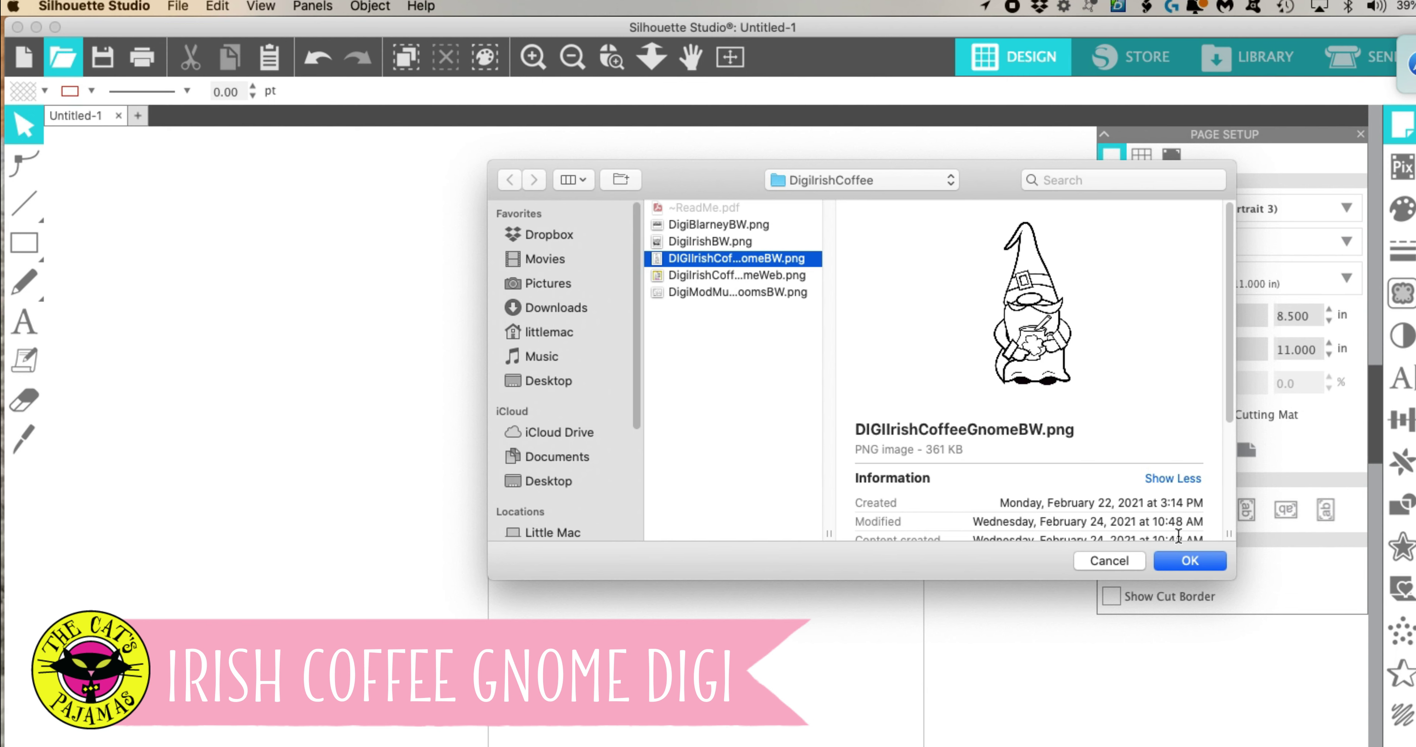
left_click(1195, 561)
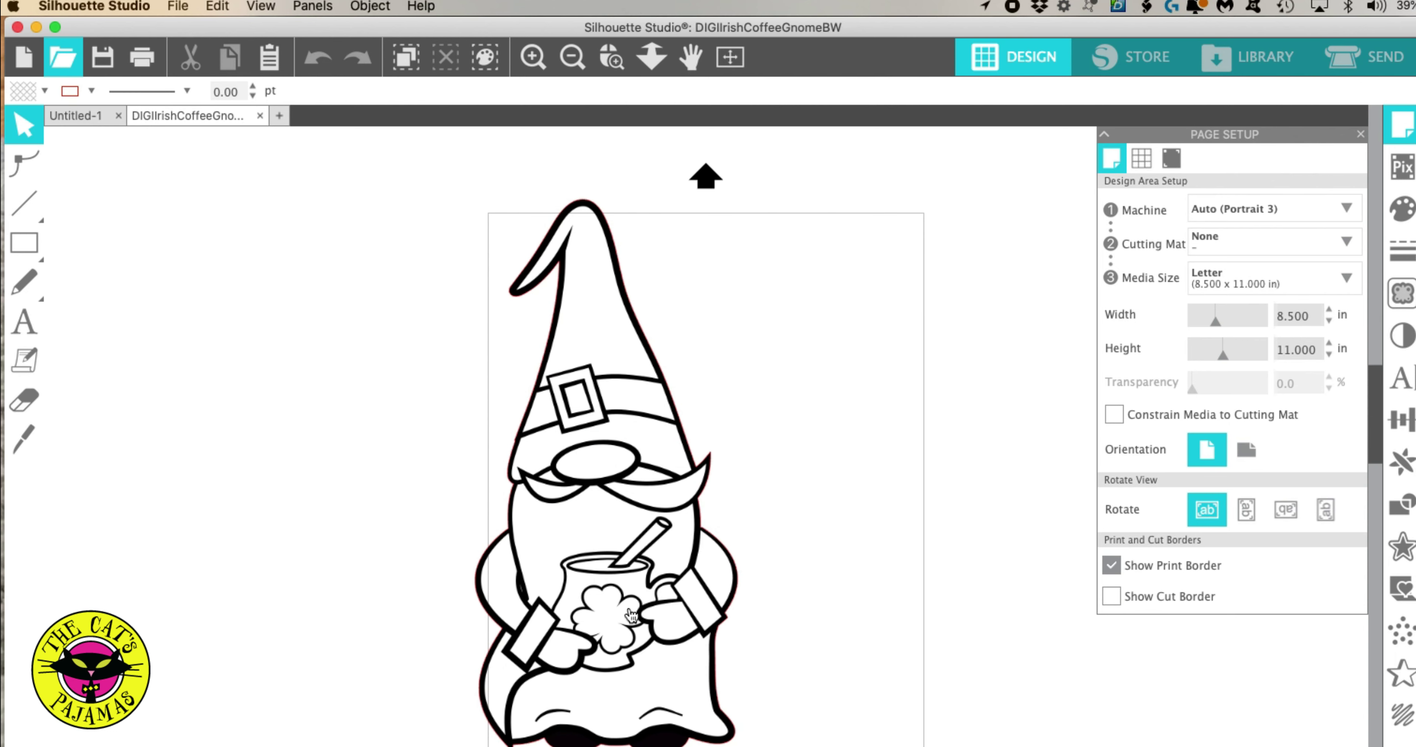
Move the gnome onto the page, enlarge it to 5.075 × 10.709 in, and zoom in.
left_click_drag(632, 616, 765, 596)
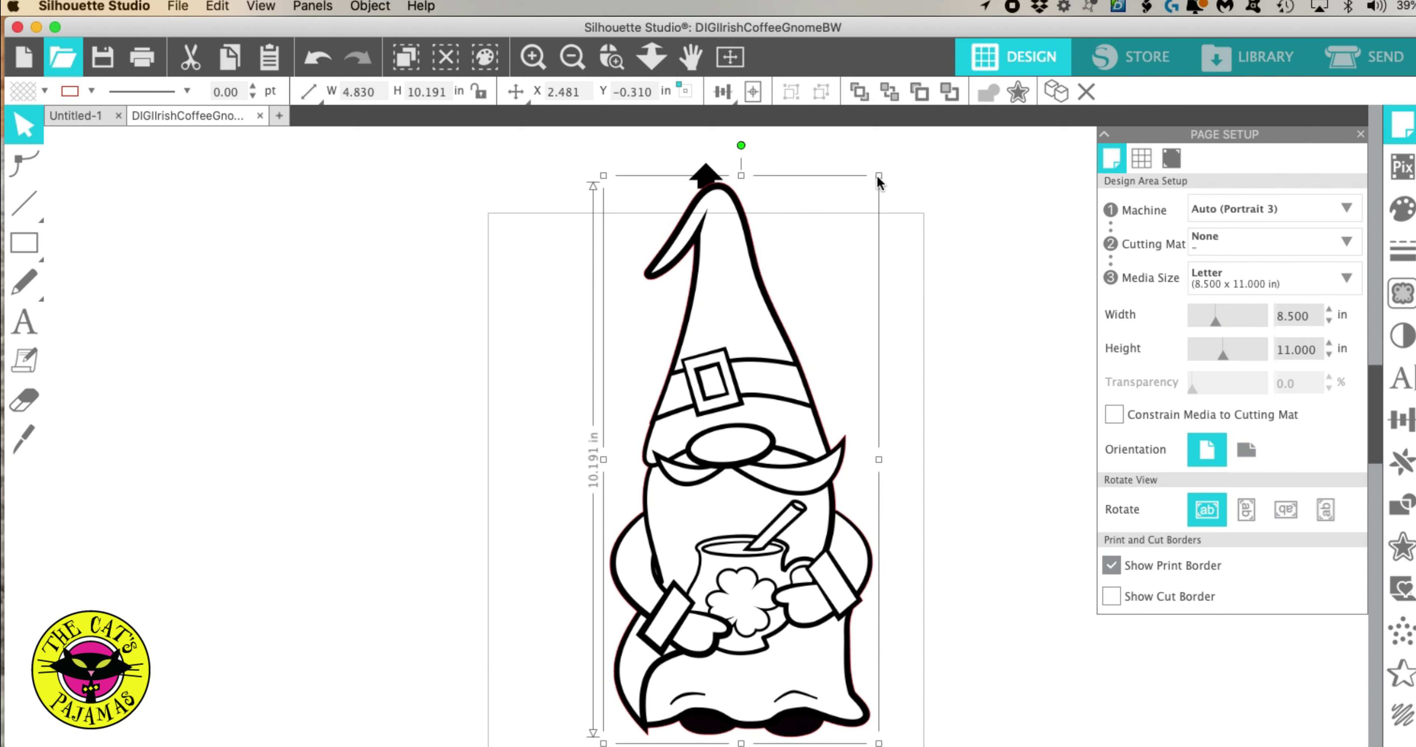
left_click_drag(878, 176, 904, 160)
left_click(923, 564)
left_click_drag(819, 632, 790, 666)
left_click(790, 666)
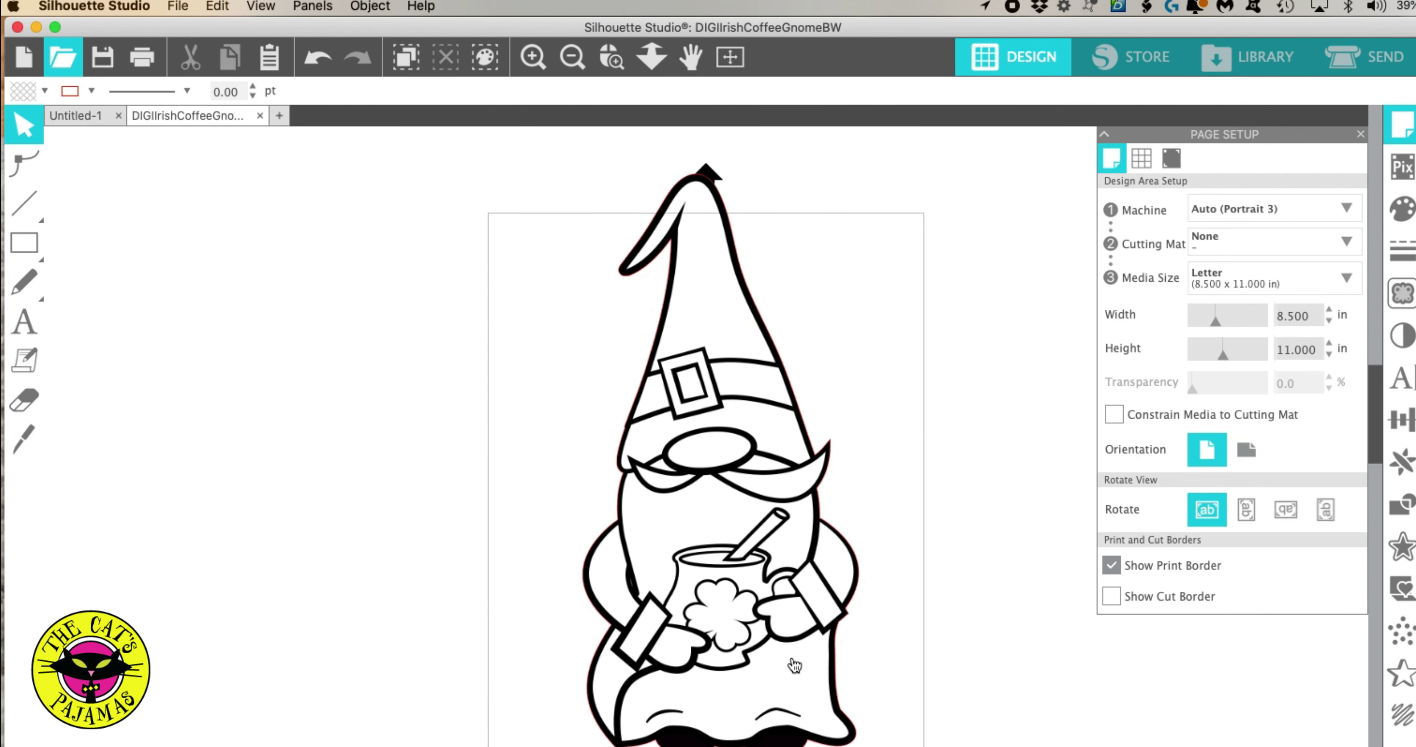
left_click(532, 57)
left_click(532, 57)
scroll(658, 639, "down", 3)
scroll(658, 639, "down", 3)
scroll(658, 637, "down", 2)
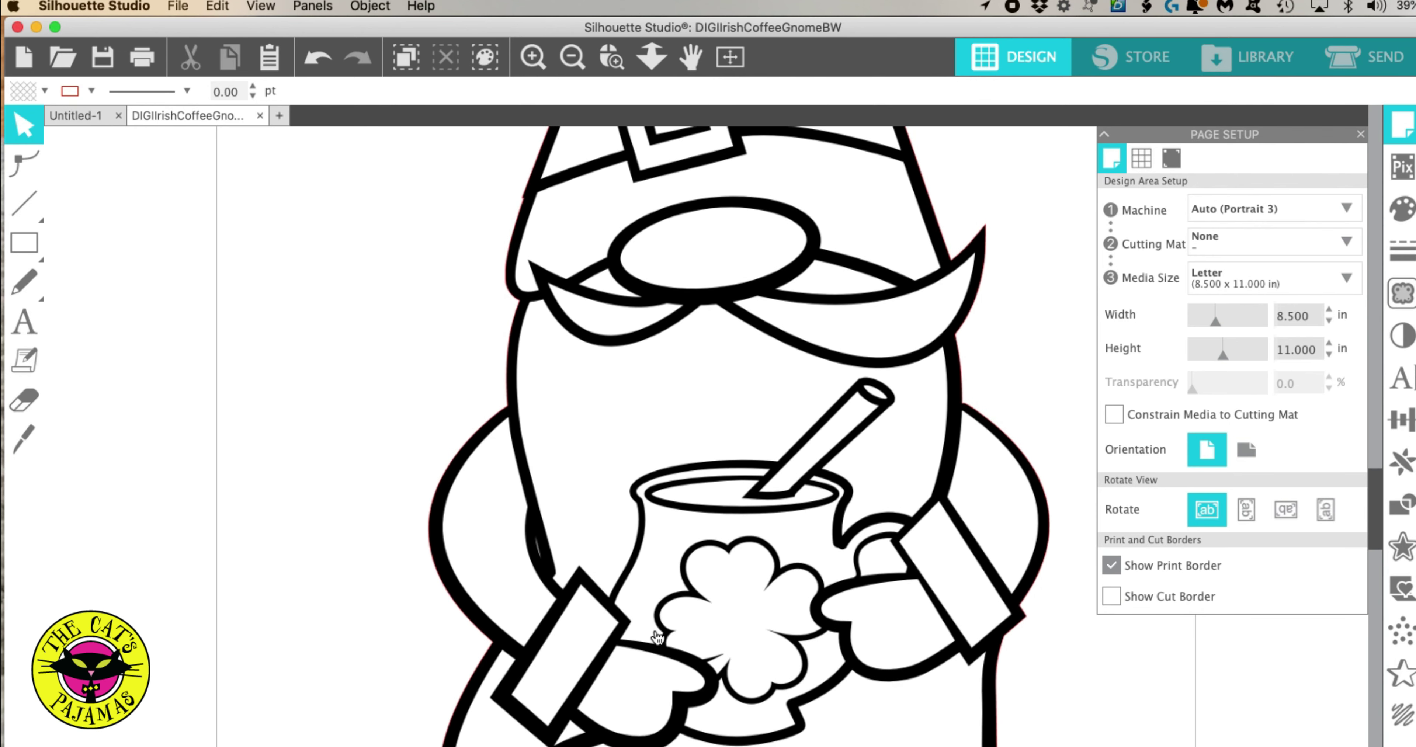
Erase the shamrock outline on the mug, undoing stray erases on the arm and hand.
left_click(26, 401)
left_click_drag(490, 470, 427, 462)
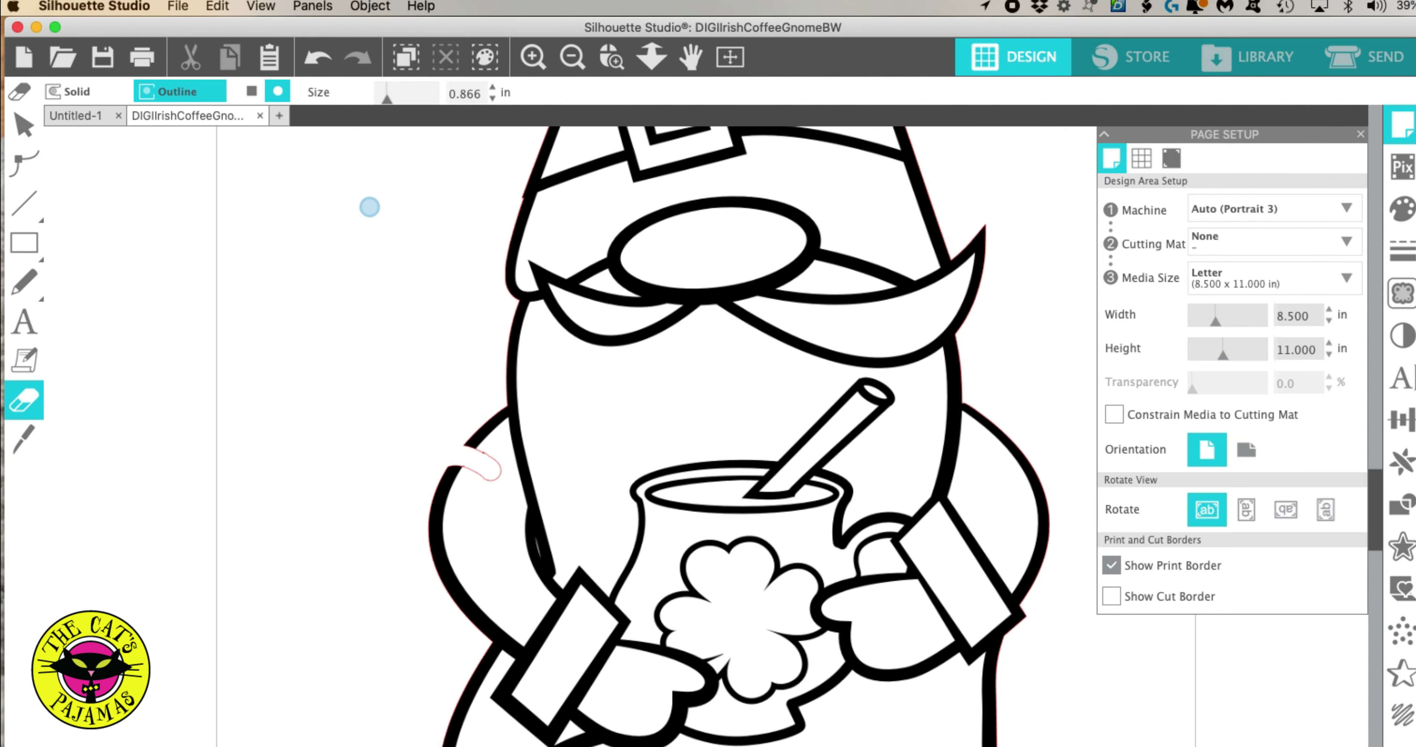
left_click(314, 65)
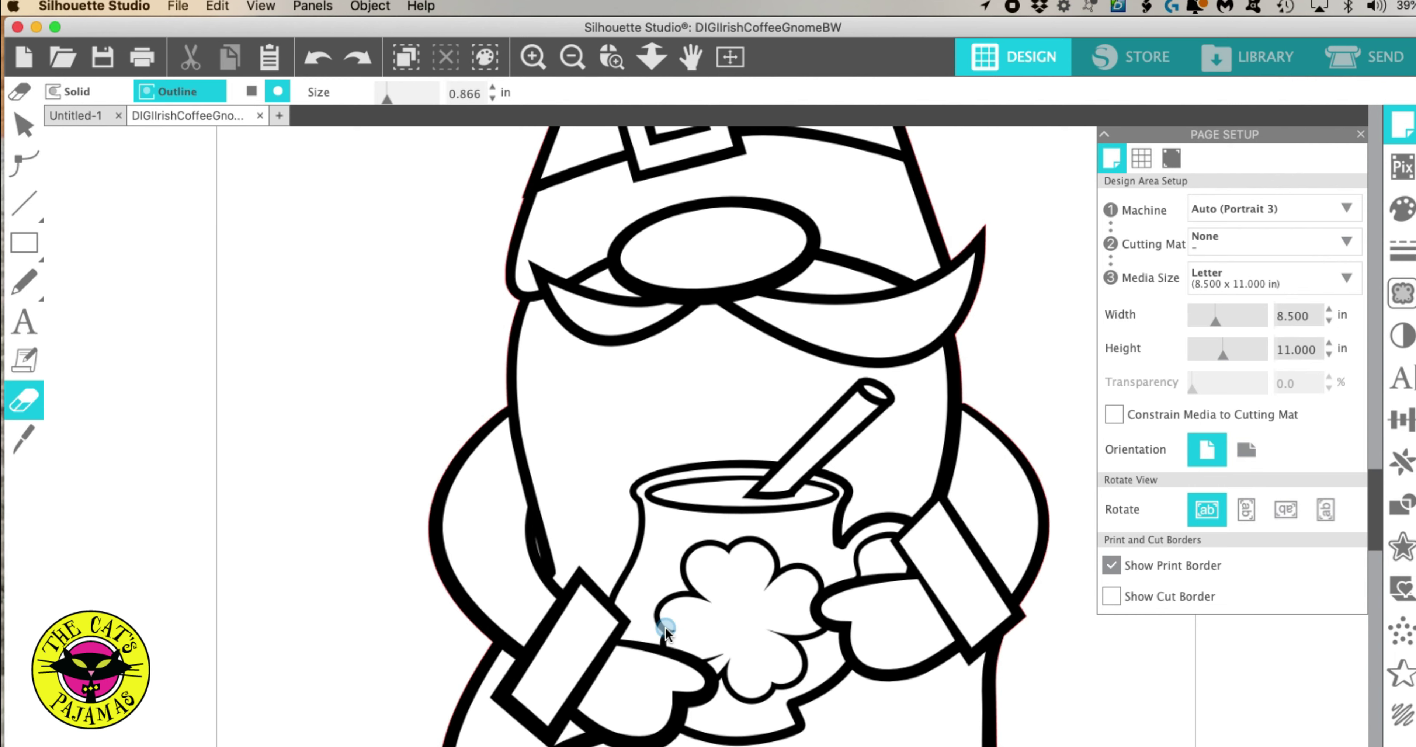
mouse_move(666, 632)
left_mouse_down()
mouse_move(672, 599)
mouse_move(703, 592)
mouse_move(690, 571)
mouse_move(704, 547)
mouse_move(759, 552)
mouse_move(772, 571)
mouse_move(758, 583)
mouse_move(805, 570)
left_mouse_up()
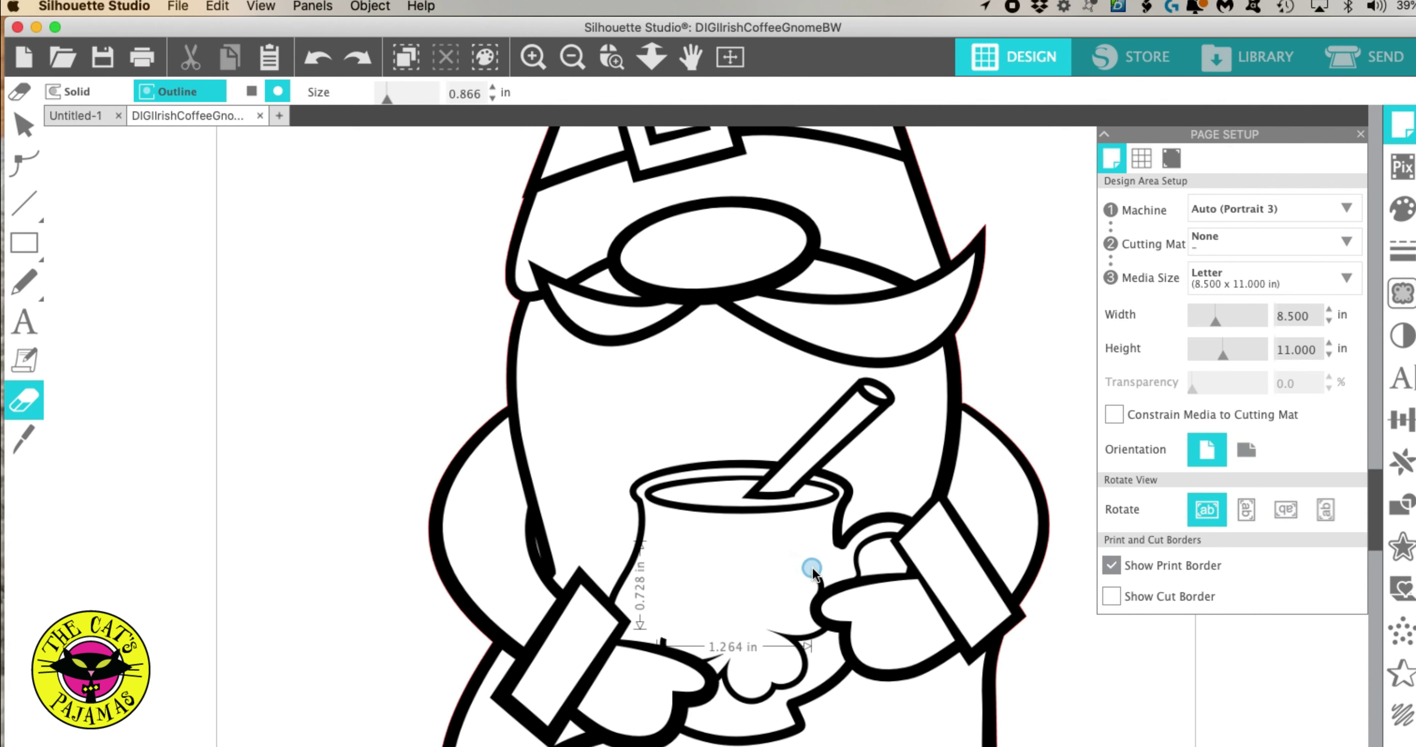
mouse_move(812, 571)
left_mouse_down()
mouse_move(811, 584)
mouse_move(826, 577)
mouse_move(815, 566)
left_mouse_up()
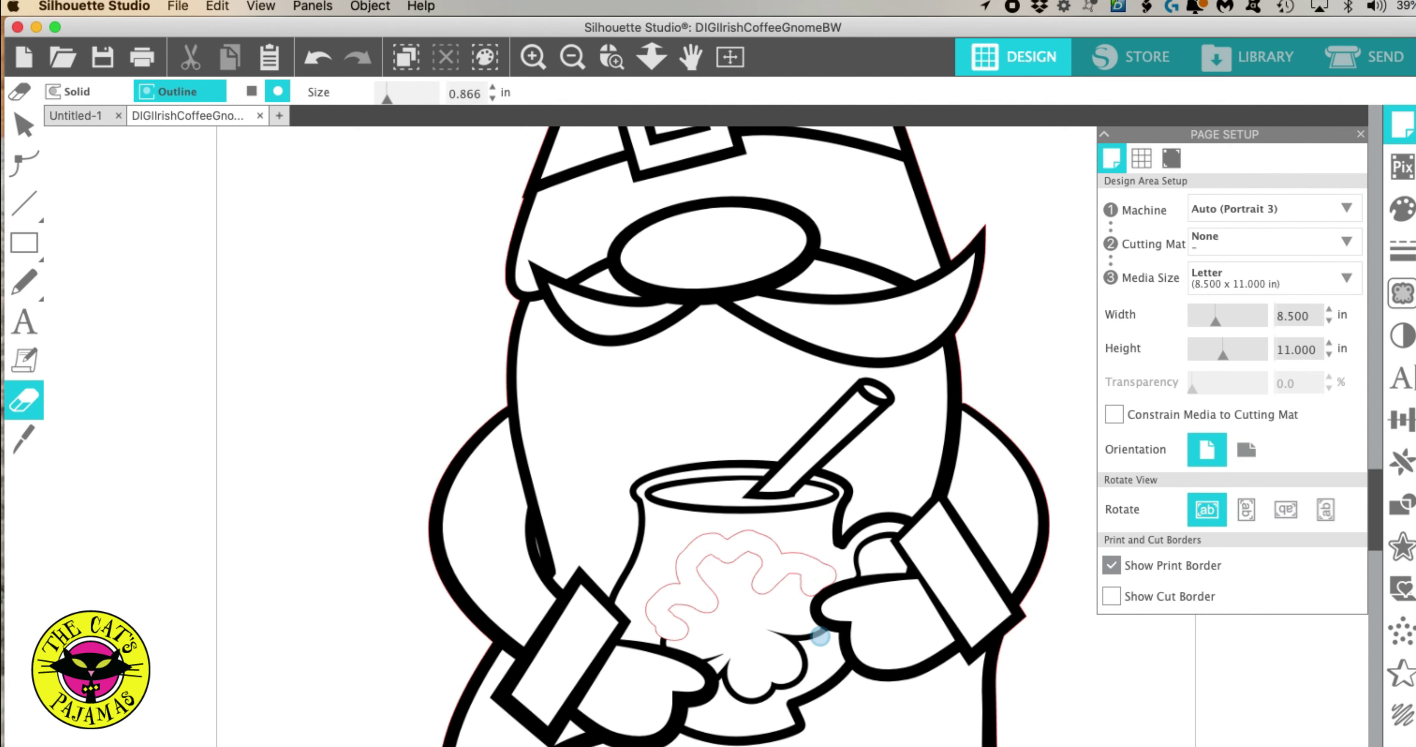
mouse_move(820, 636)
left_mouse_down()
mouse_move(791, 656)
mouse_move(772, 632)
left_mouse_up()
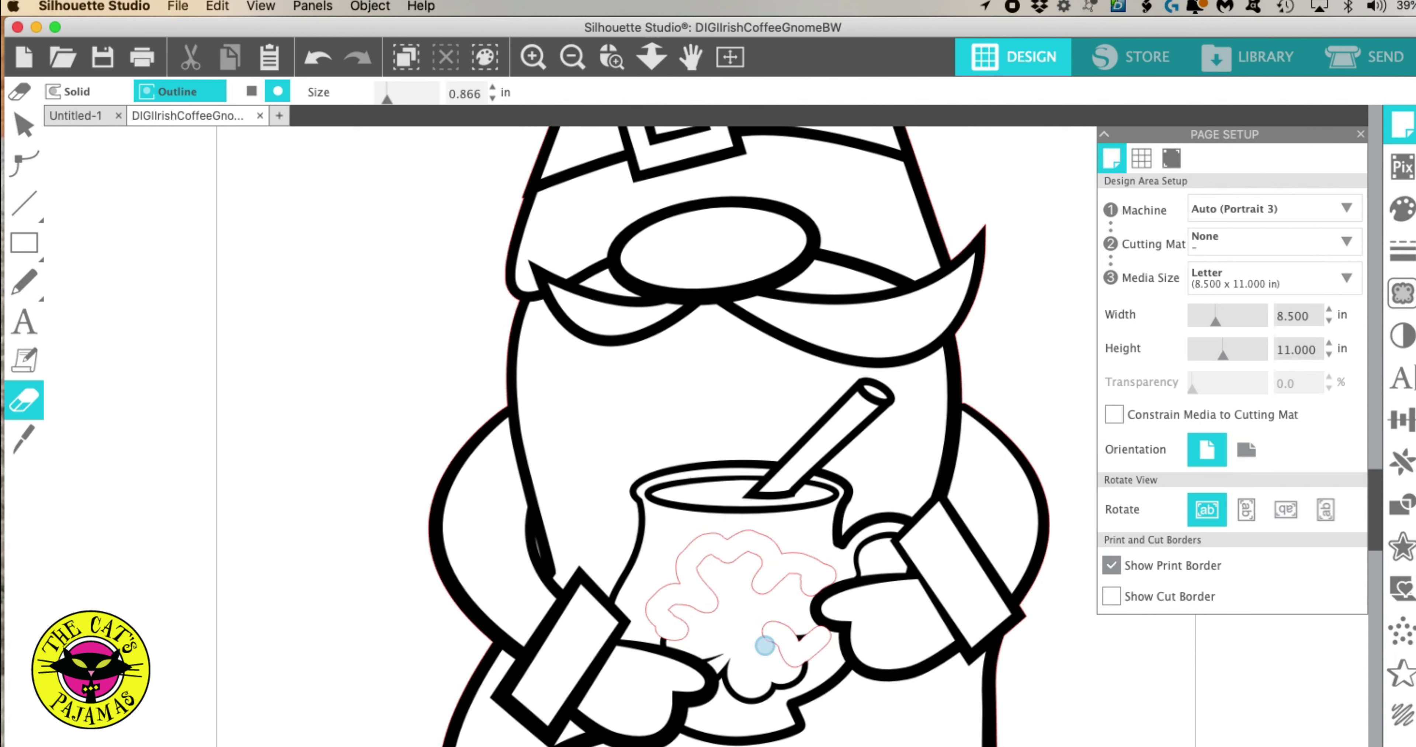
left_click(317, 57)
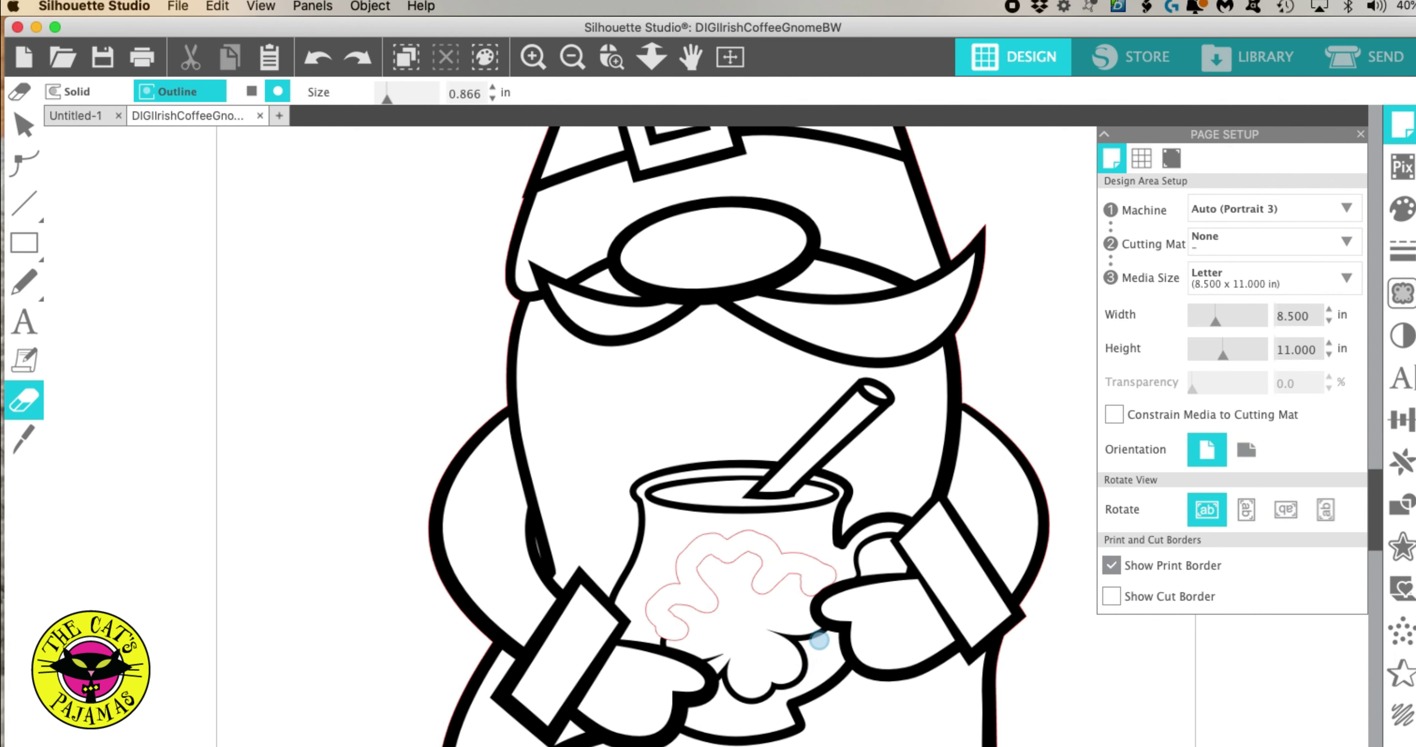
mouse_move(818, 637)
left_mouse_down()
mouse_move(767, 632)
mouse_move(805, 662)
mouse_move(767, 693)
mouse_move(742, 694)
mouse_move(725, 669)
mouse_move(739, 697)
mouse_move(735, 686)
left_mouse_up()
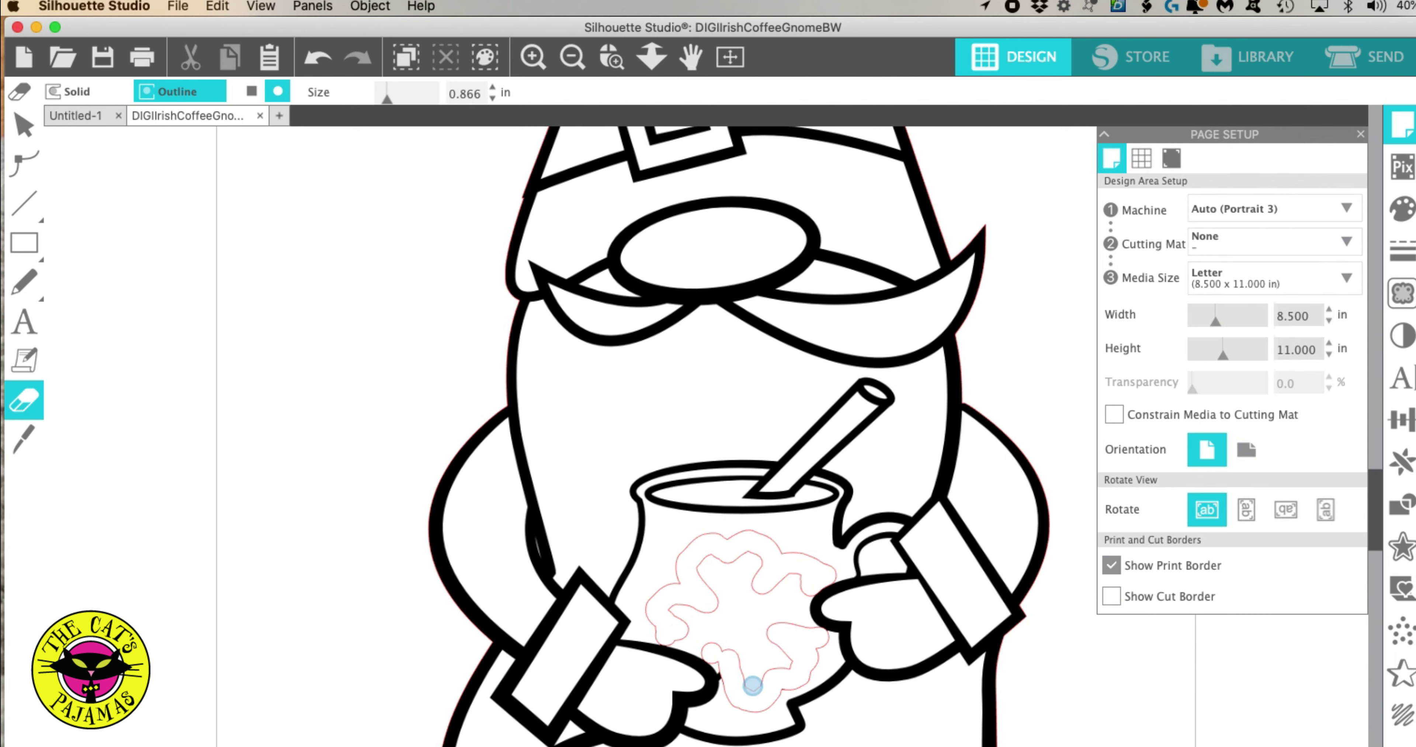
key("v")
left_click(720, 600)
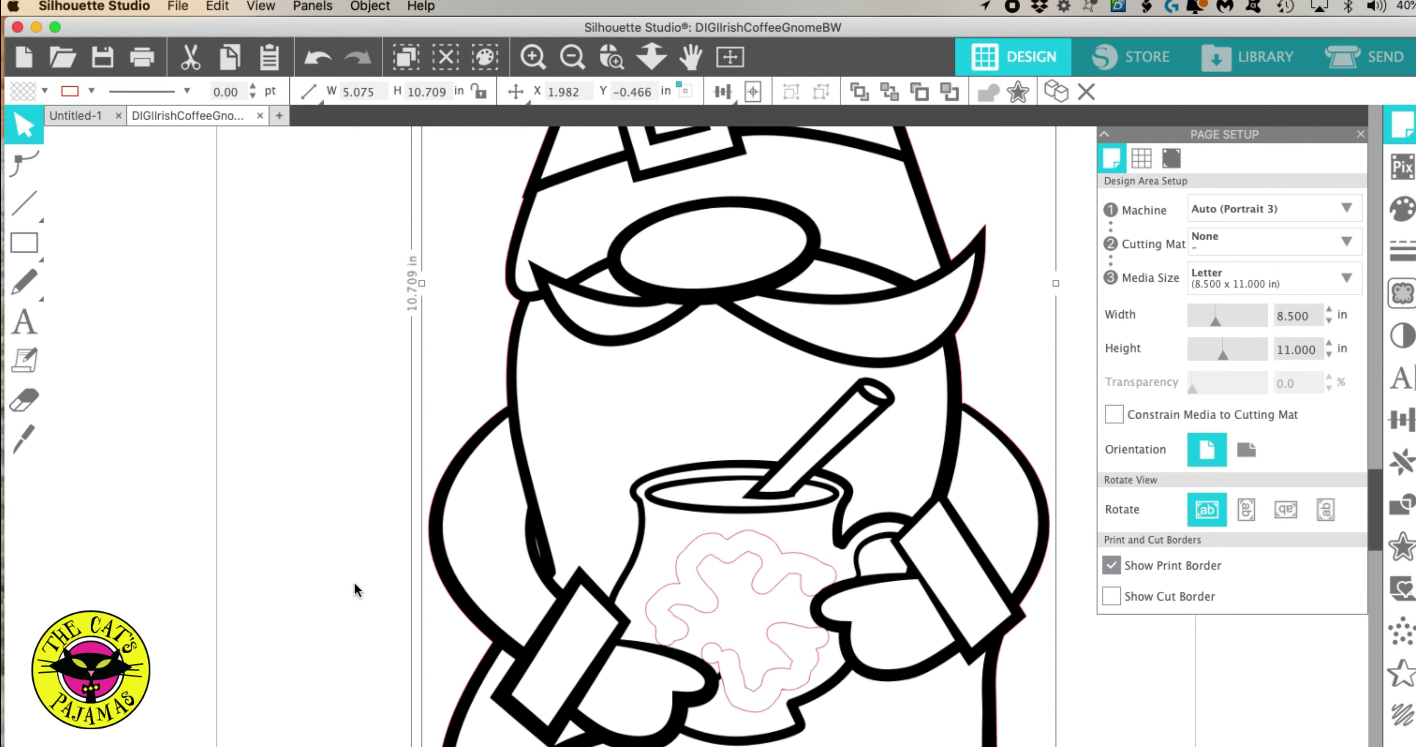
Zoom in on the mug and erase the leftover marks along the cup's lower edge.
left_click(357, 593)
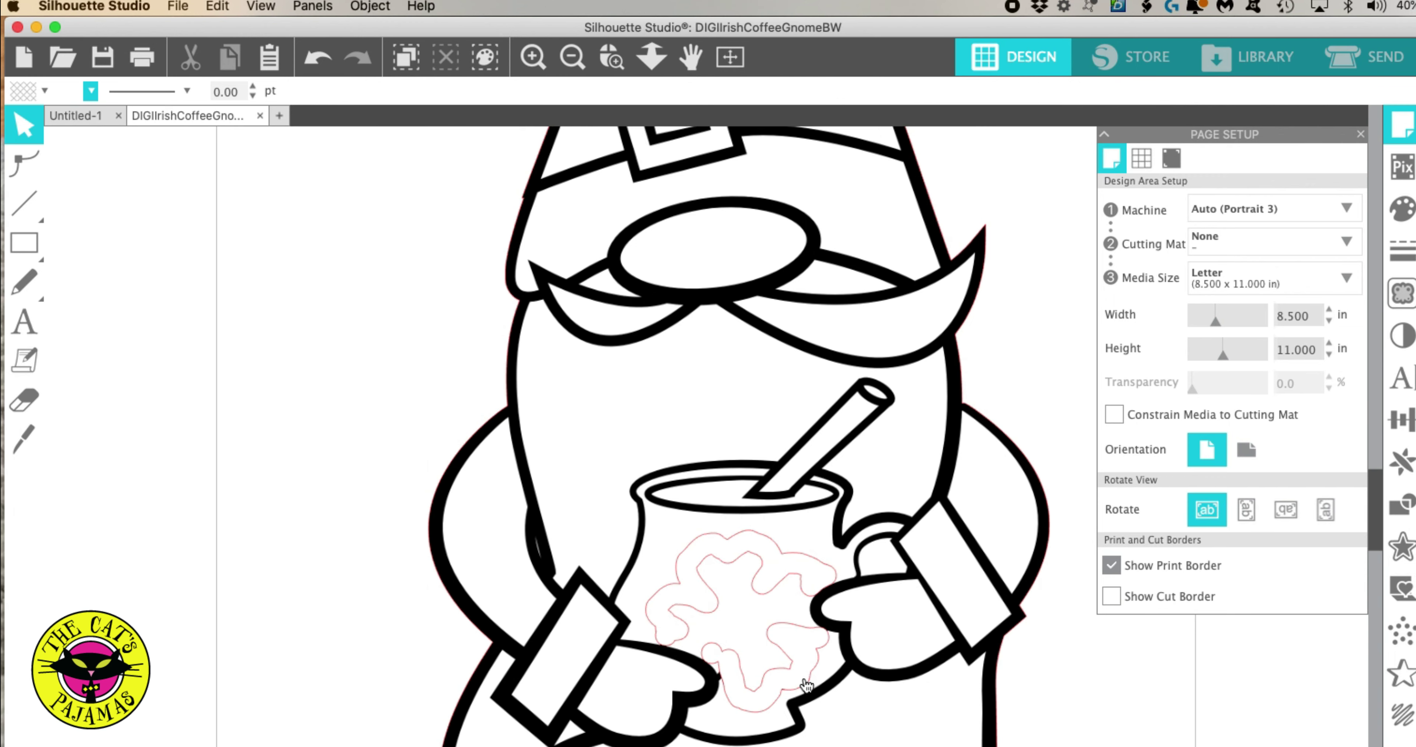
left_click(531, 57)
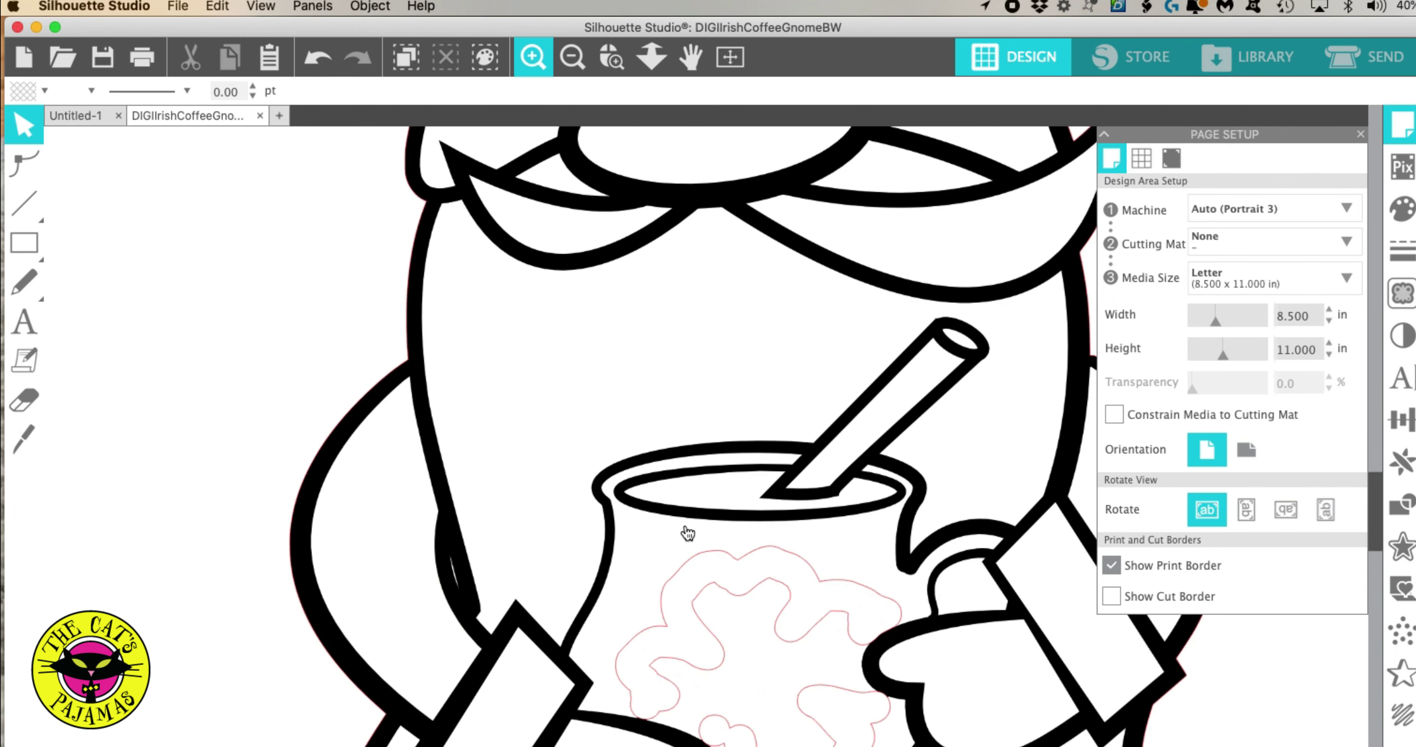
left_click(534, 59)
scroll(731, 651, "down", 2)
scroll(731, 651, "down", 3)
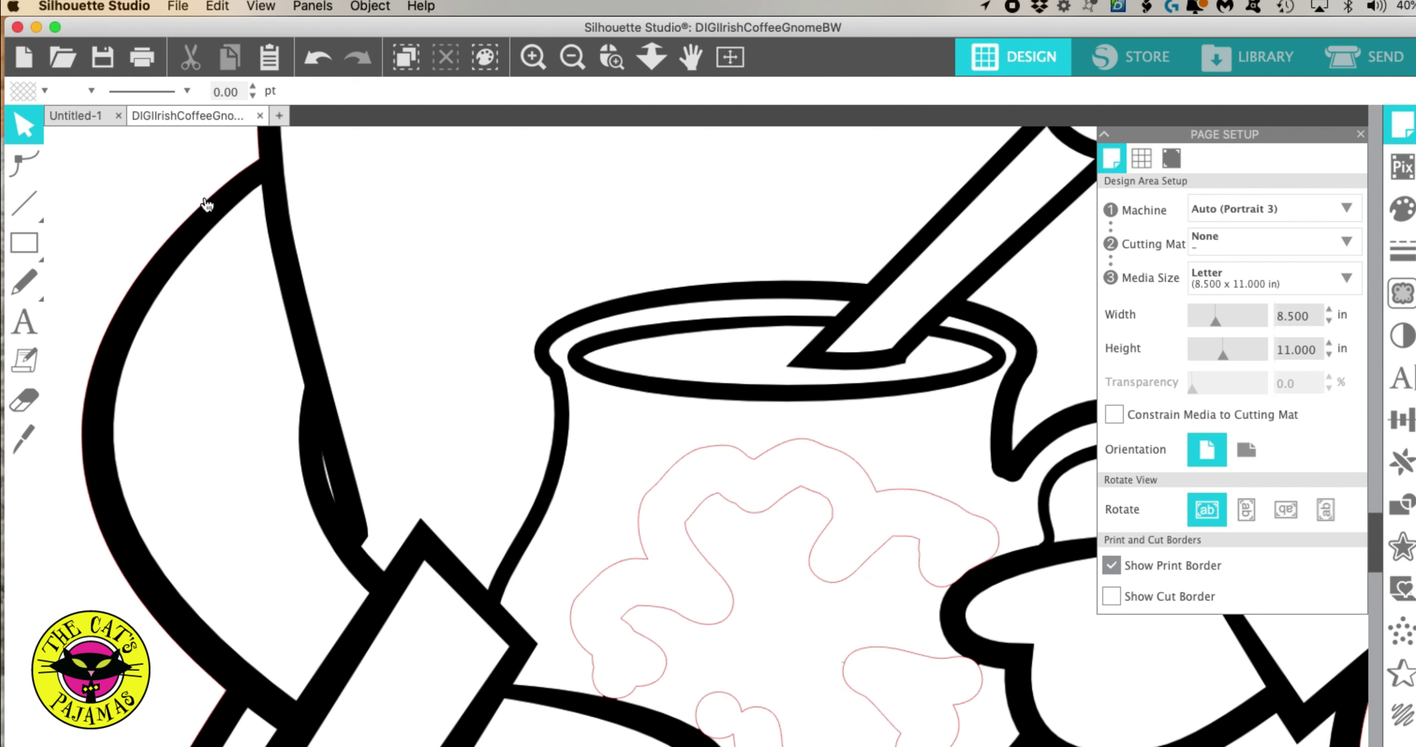
left_click(37, 400)
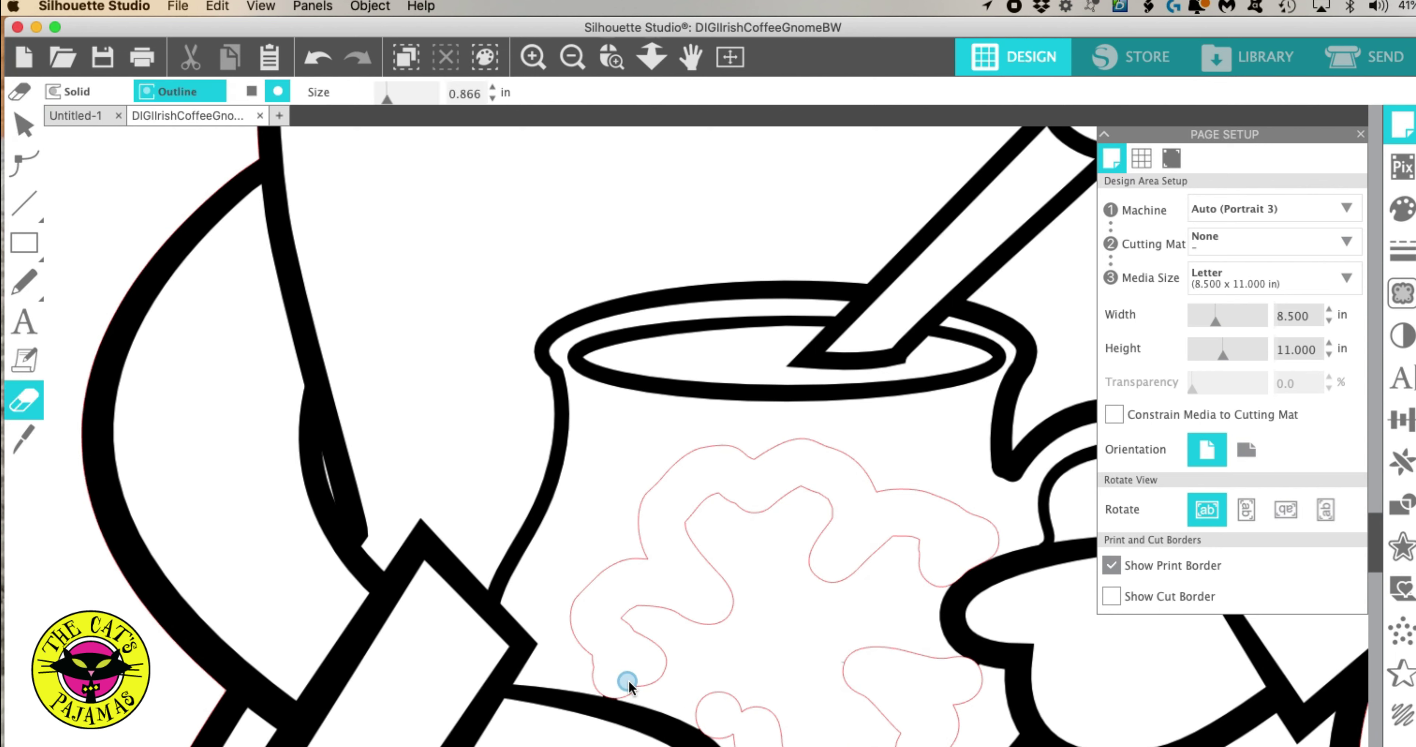
mouse_move(605, 683)
left_mouse_down()
mouse_move(621, 691)
mouse_move(641, 666)
left_mouse_up()
left_click_drag(980, 672, 976, 677)
scroll(885, 722, "down", 3)
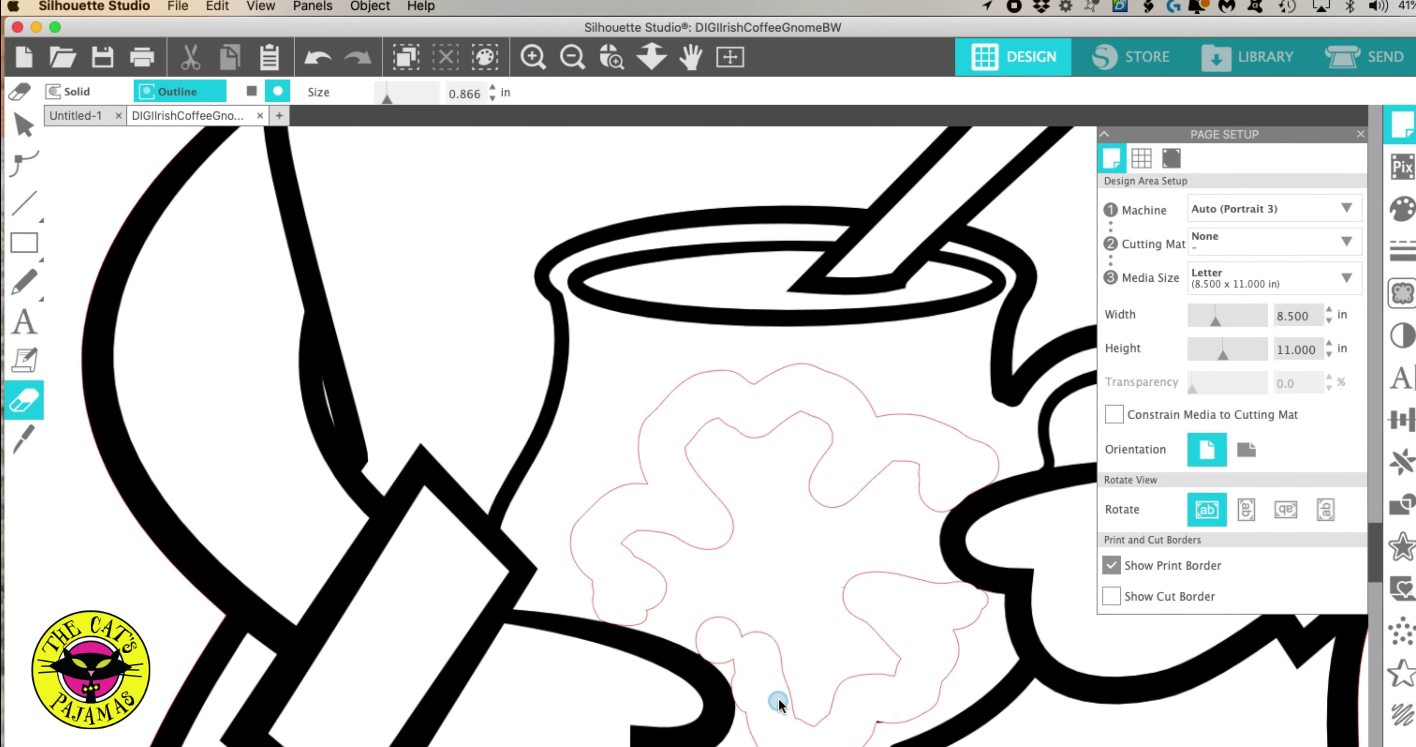
left_click_drag(703, 610, 694, 602)
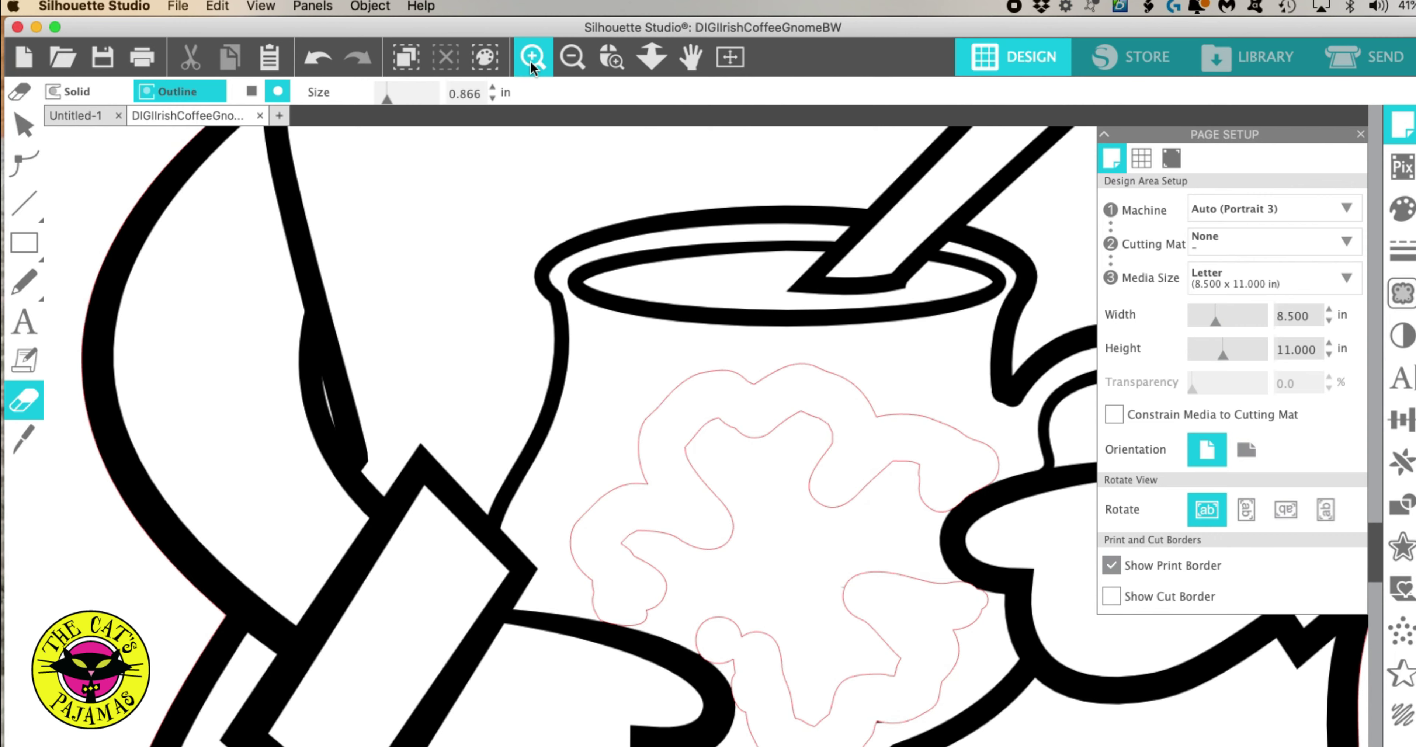
Zoom back out to view the whole gnome on the Letter page.
left_click(562, 58)
left_click(562, 58)
left_click(562, 57)
left_click(561, 57)
left_click(562, 58)
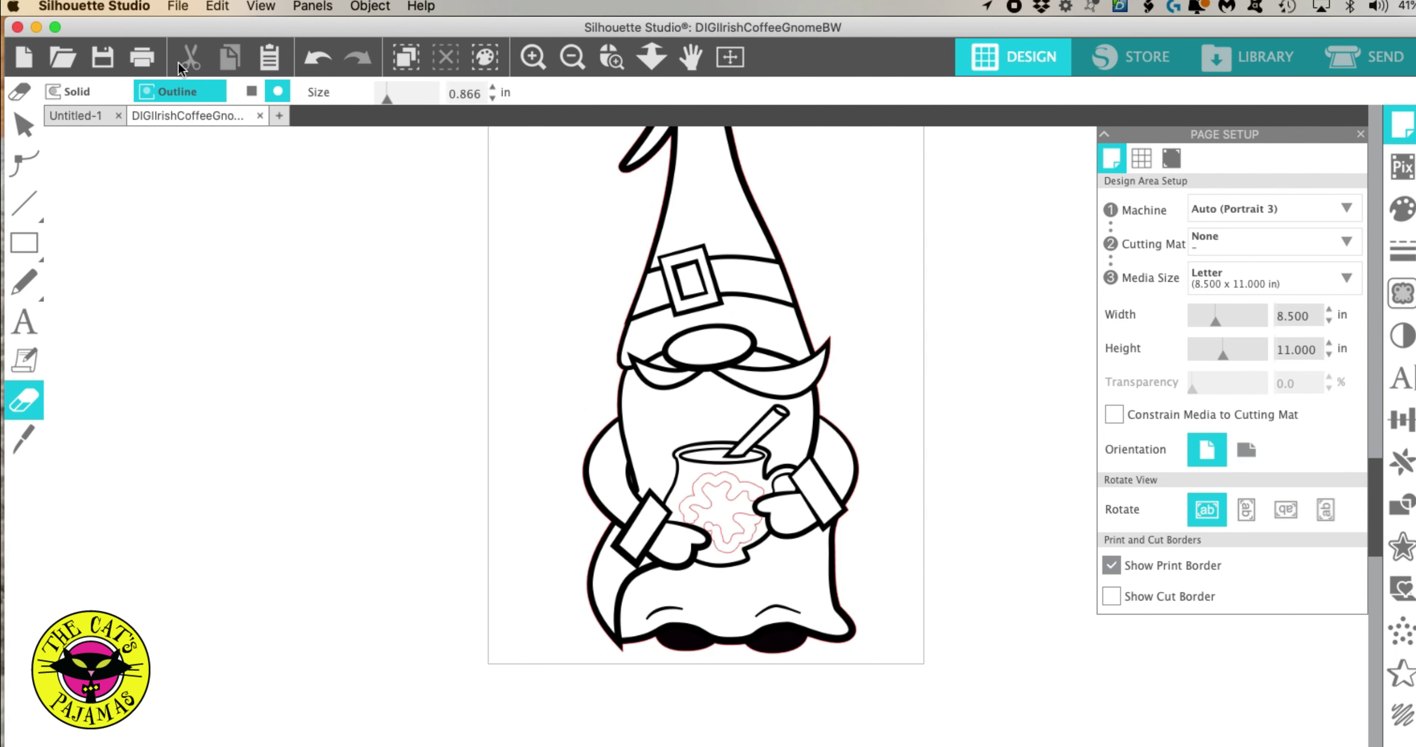
left_click(150, 56)
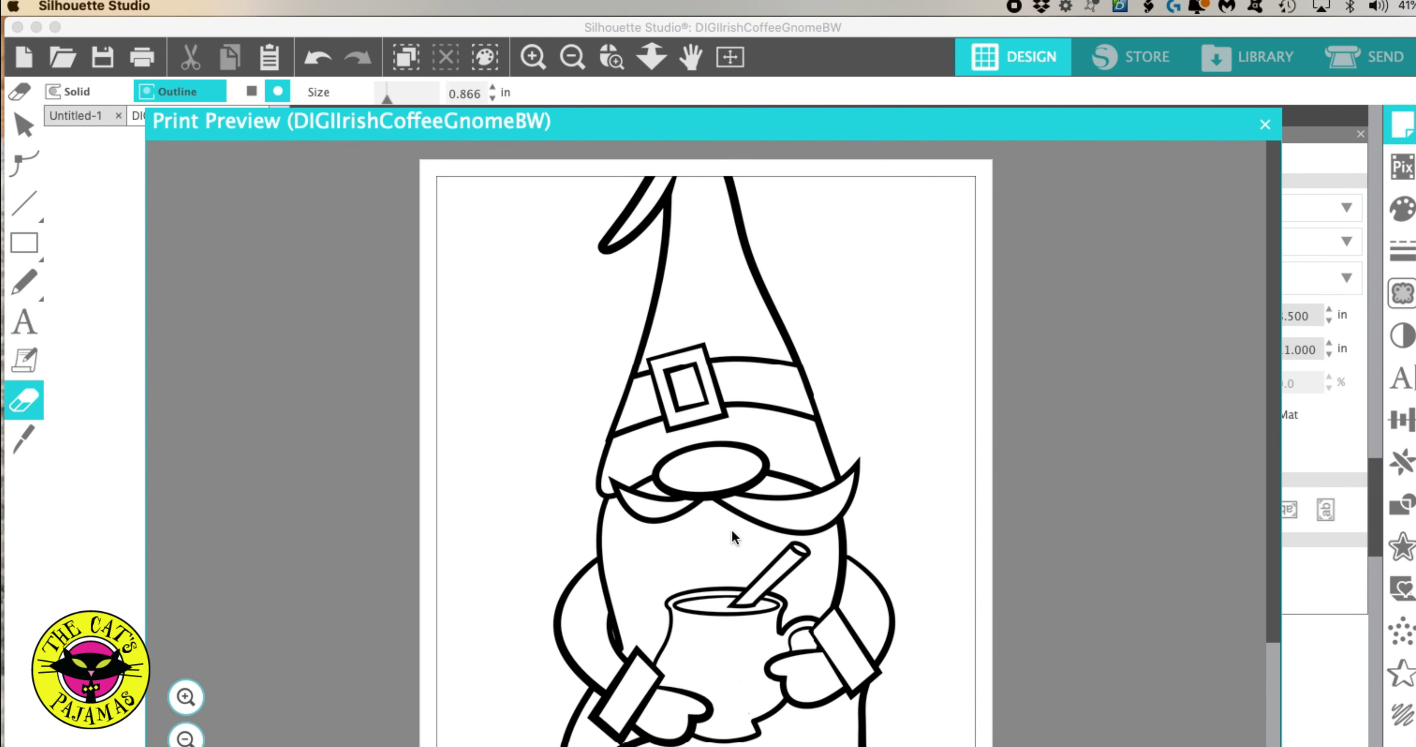
scroll(731, 533, "down", 3)
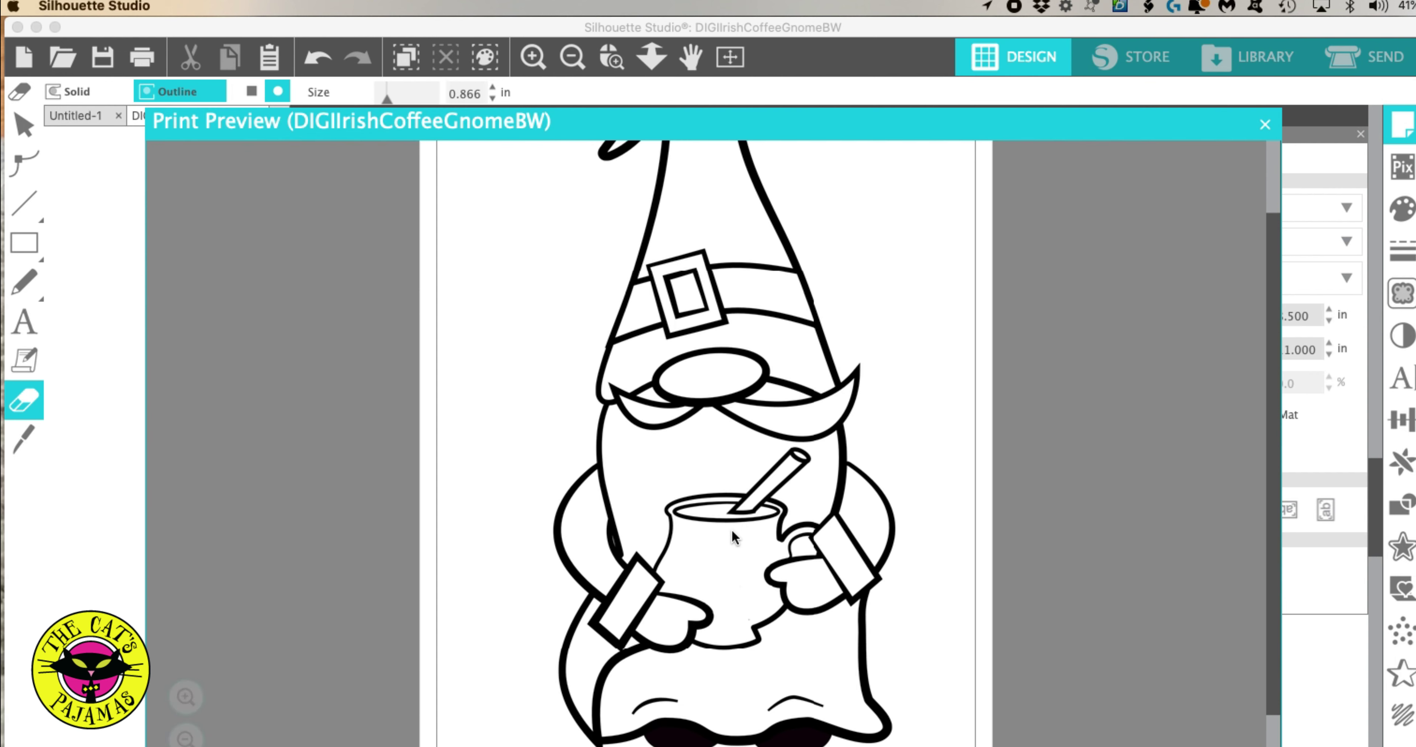
scroll(731, 529, "up", 1)
scroll(731, 529, "down", 2)
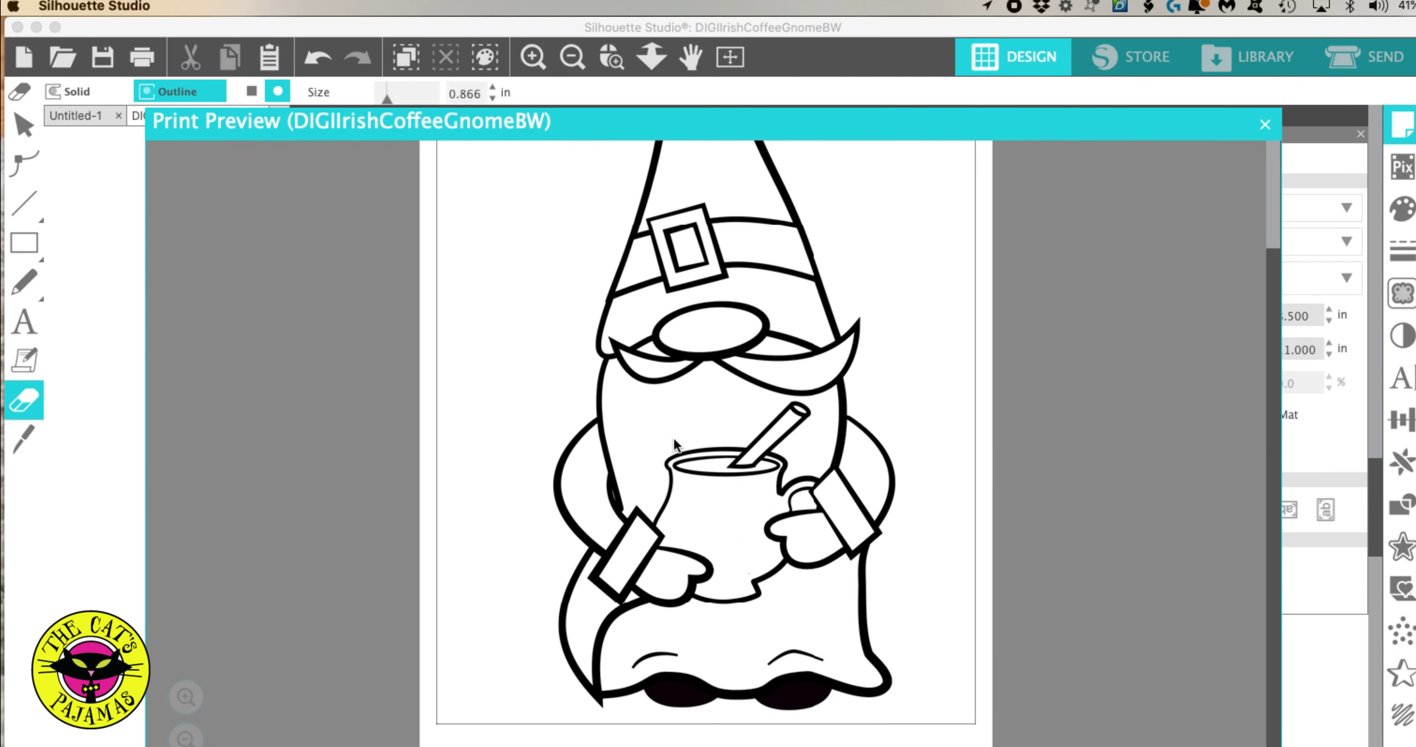
scroll(791, 510, "up", 3)
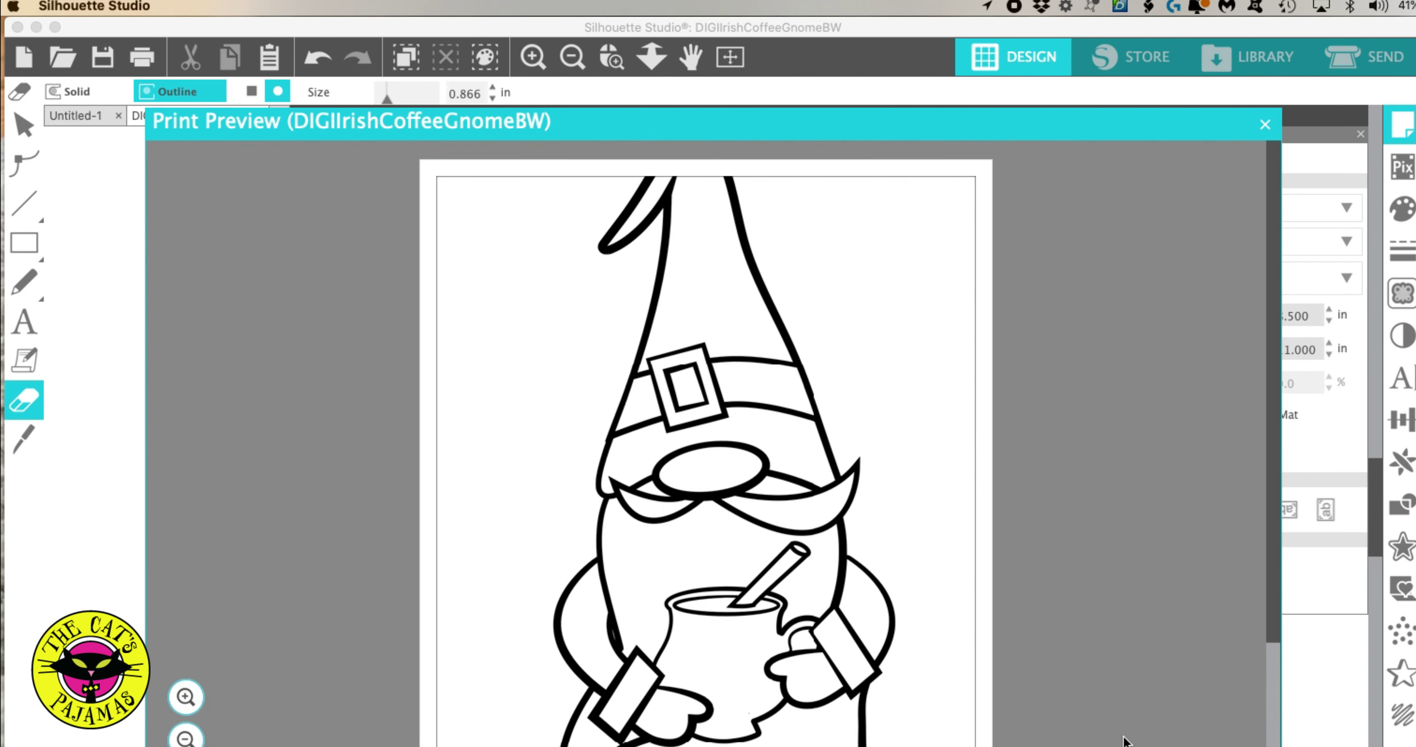
key("Escape")
scroll(866, 636, "up", 3)
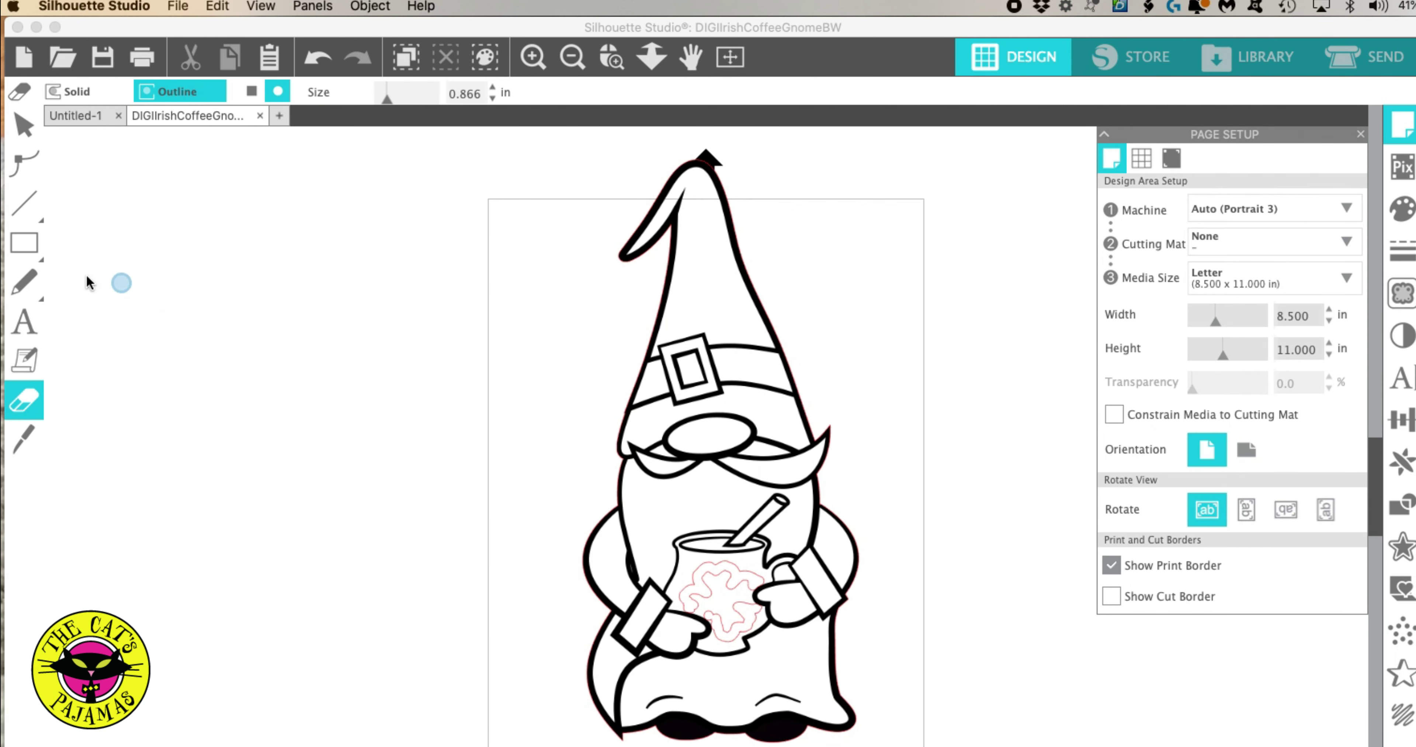
Draw a rectangle beside the gnome and size it to 3.5 × 8.5 in.
left_click(30, 243)
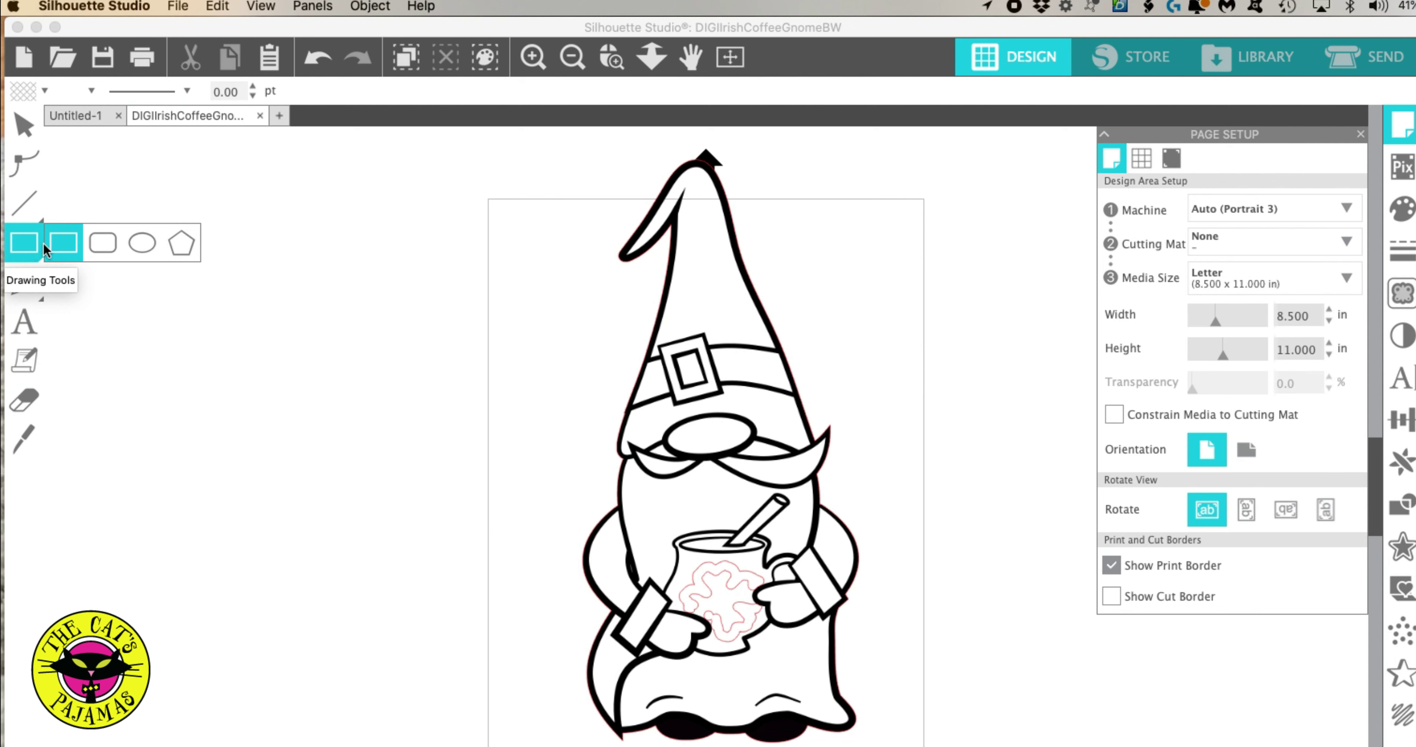
left_click_drag(435, 283, 563, 486)
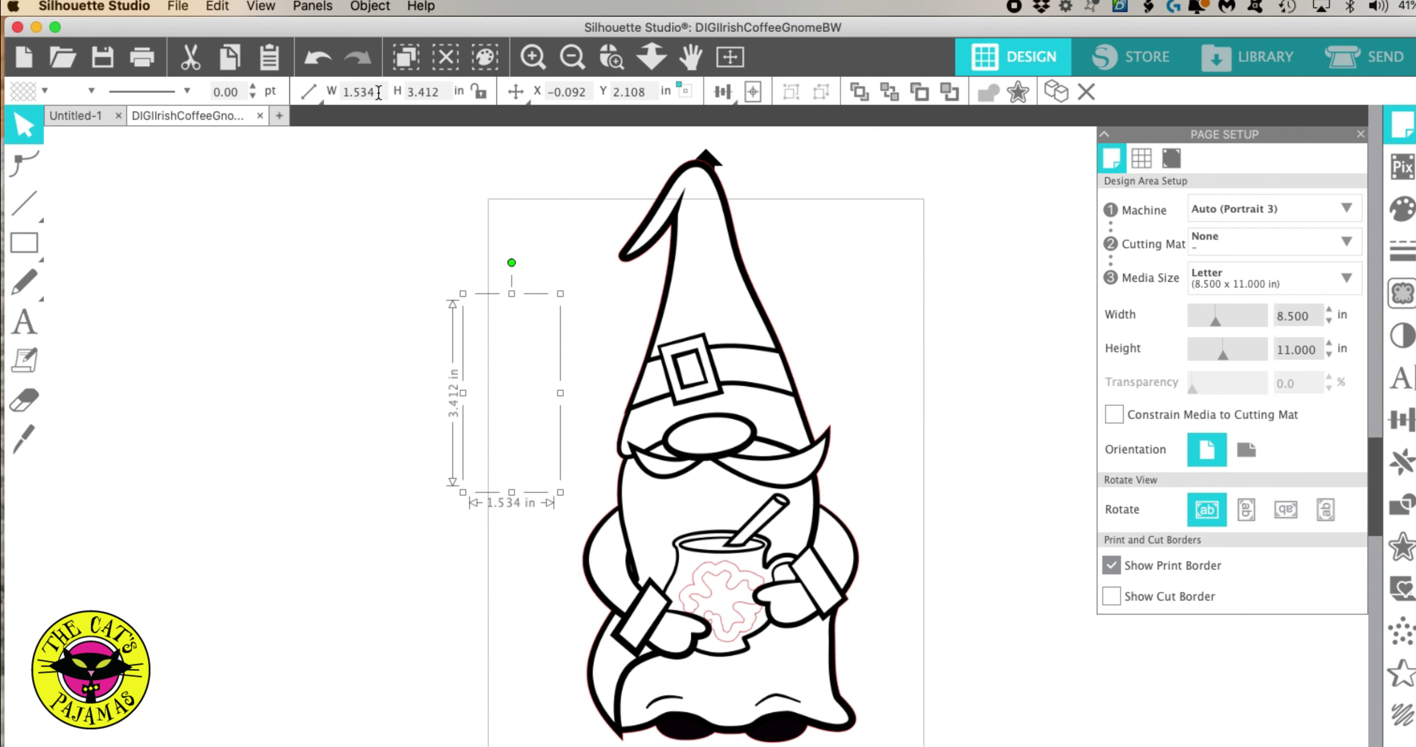
left_click_drag(375, 92, 340, 93)
type("3.500")
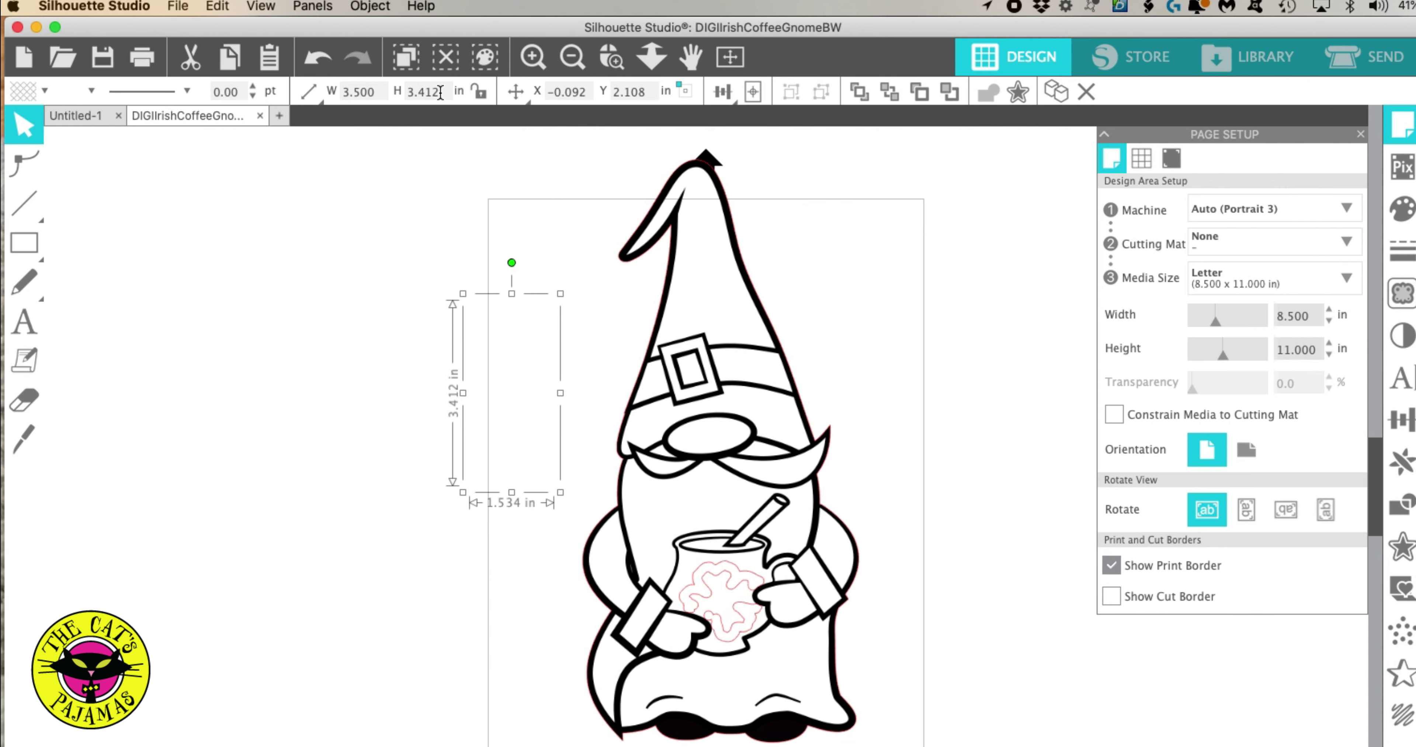
left_click_drag(440, 92, 405, 96)
type("8.5")
key("Return")
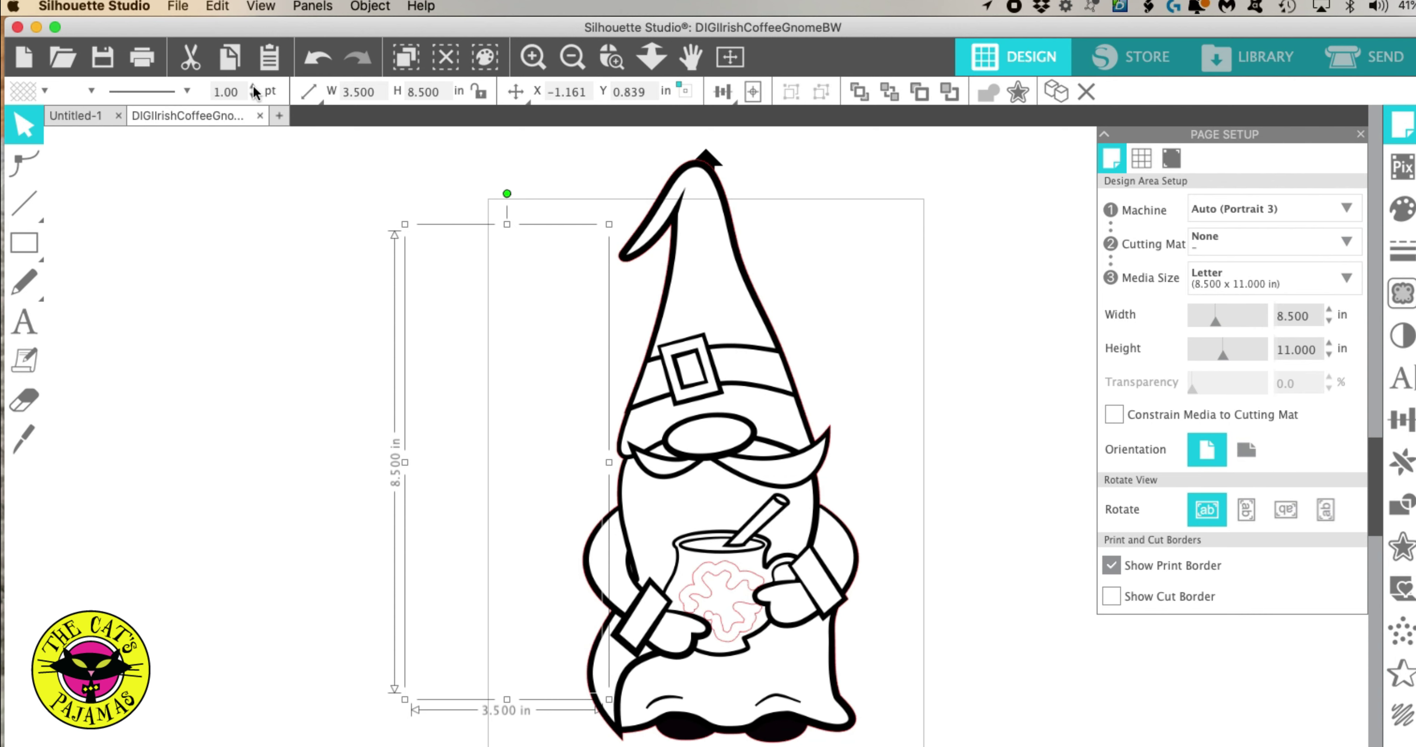
Give the rectangle a dark outline and move it off the page to the left.
left_click(91, 94)
left_click(106, 123)
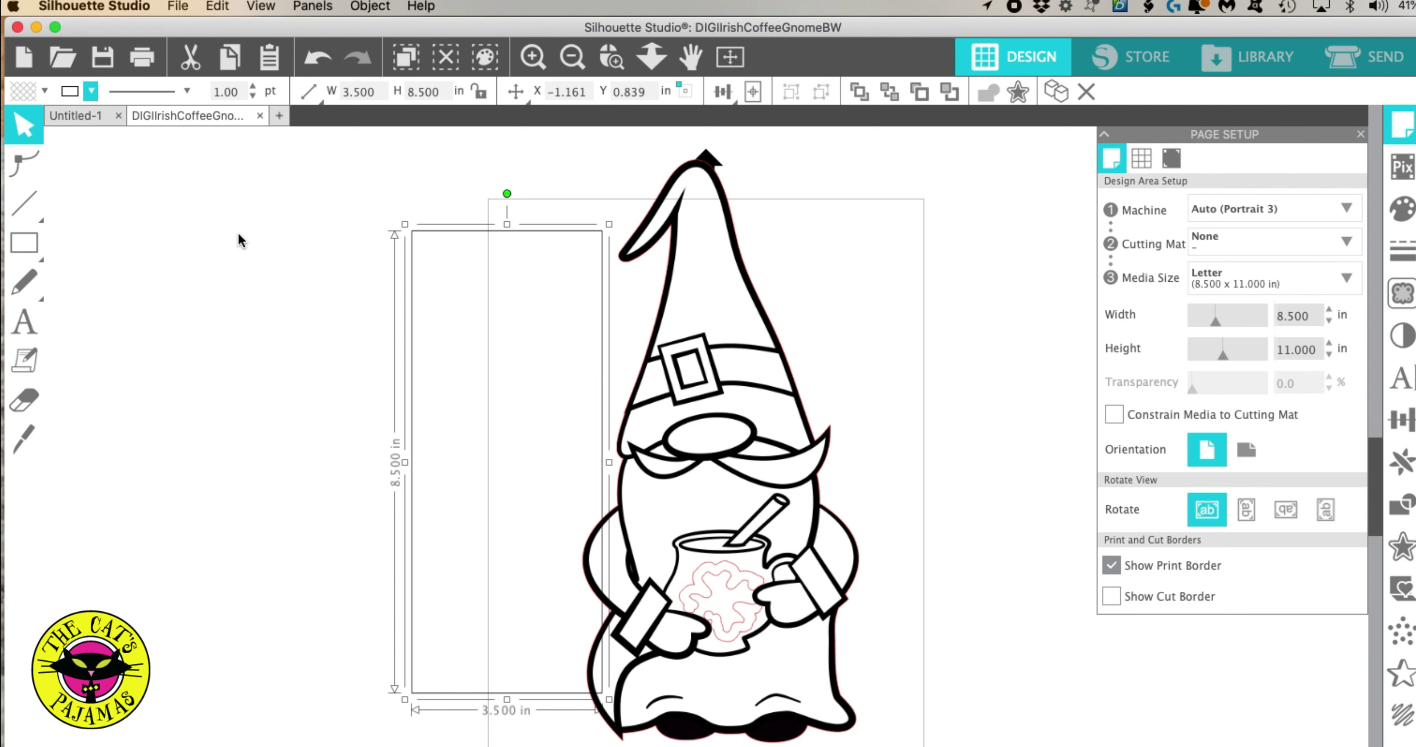
left_click(238, 233)
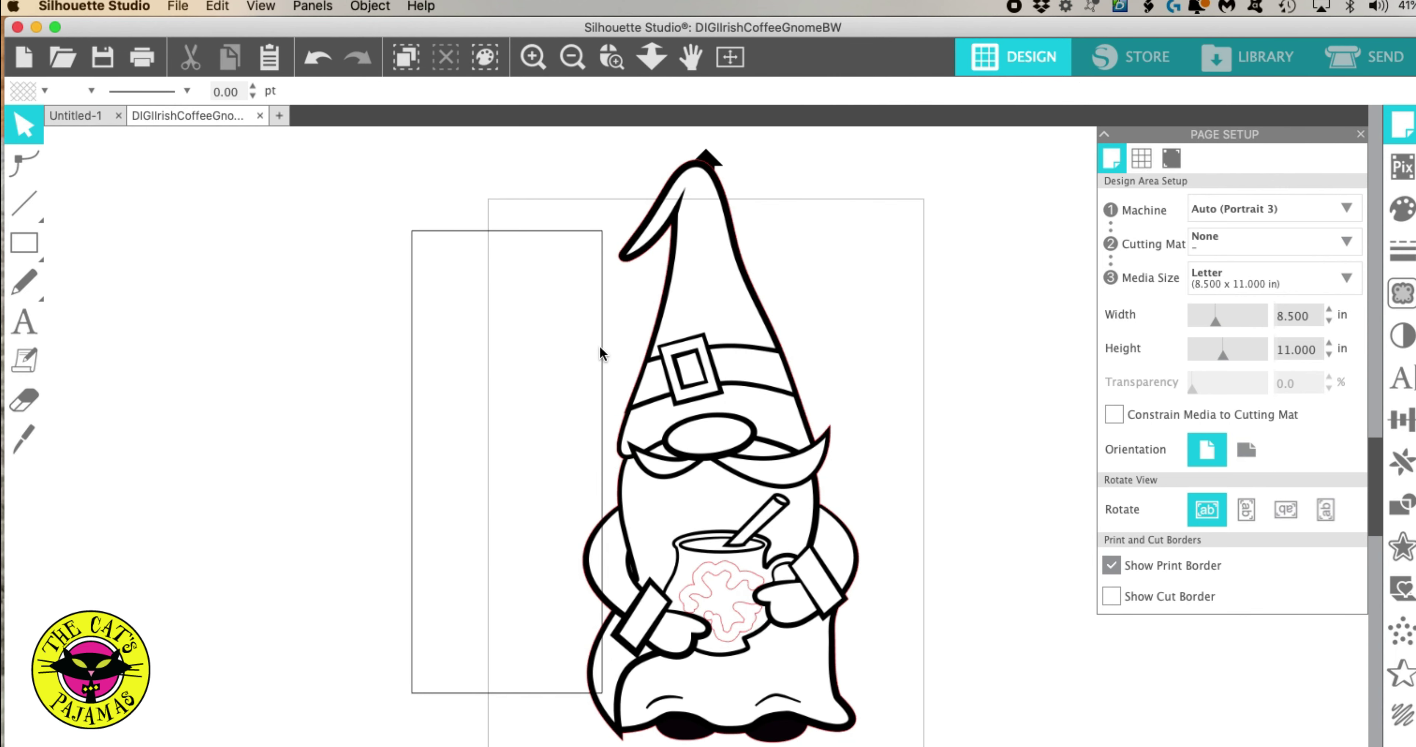
left_click_drag(601, 343, 451, 341)
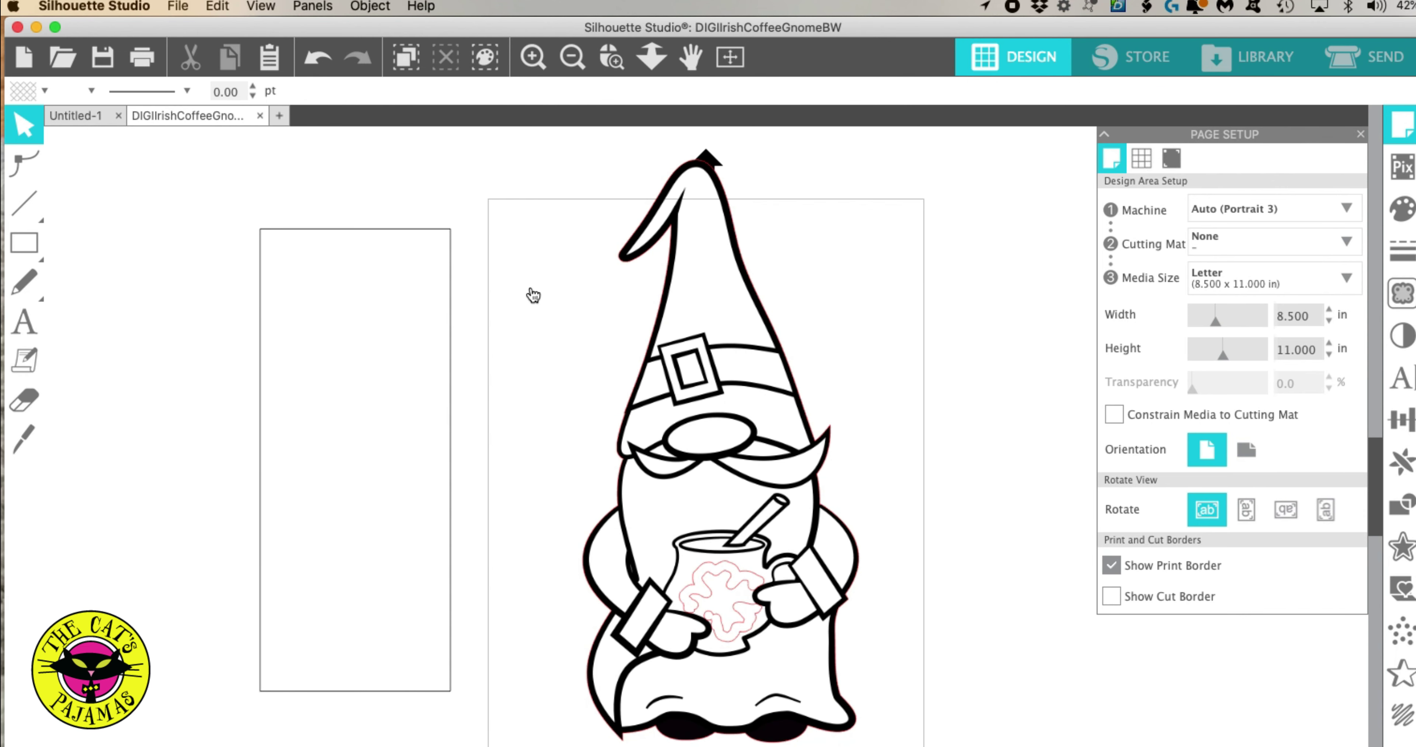
left_click(638, 390)
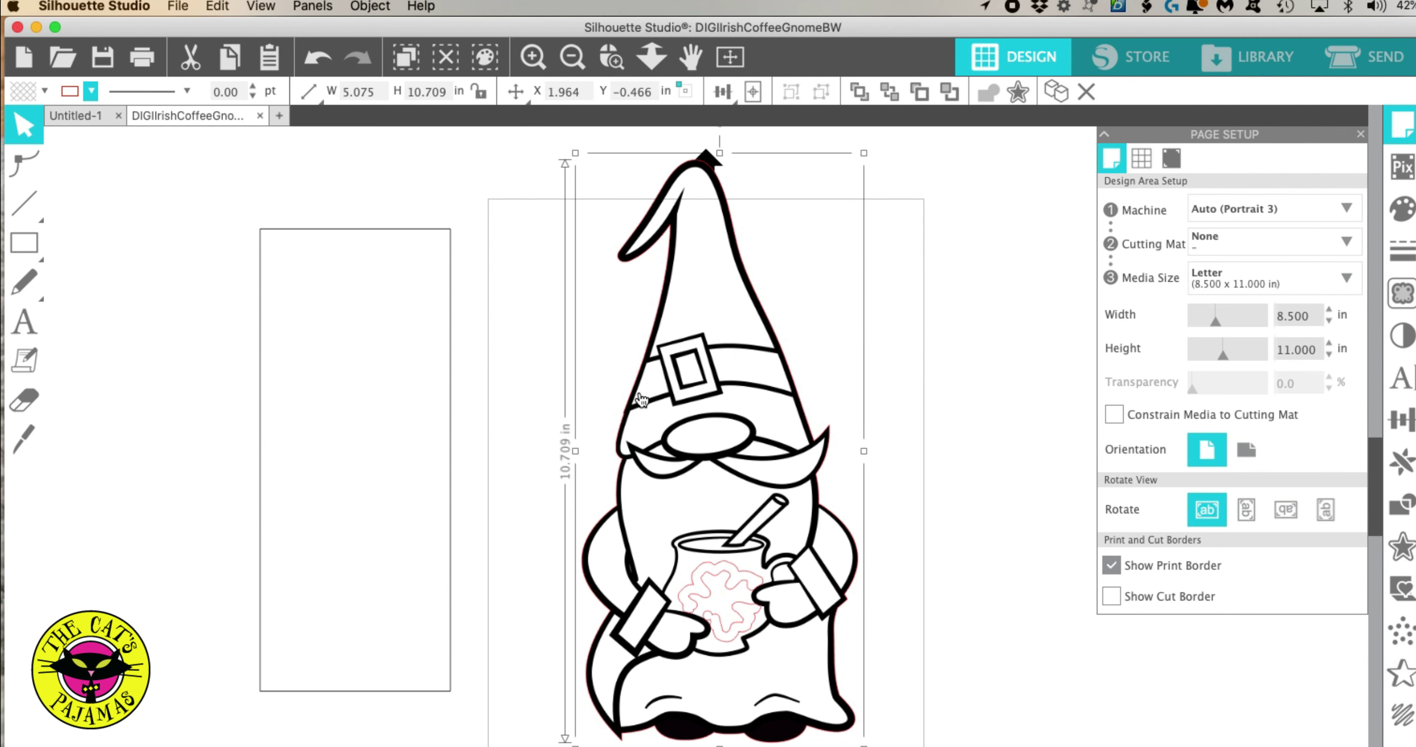
Shrink the gnome and move it into the tall rectangle.
left_click_drag(865, 155, 750, 325)
left_click(748, 328)
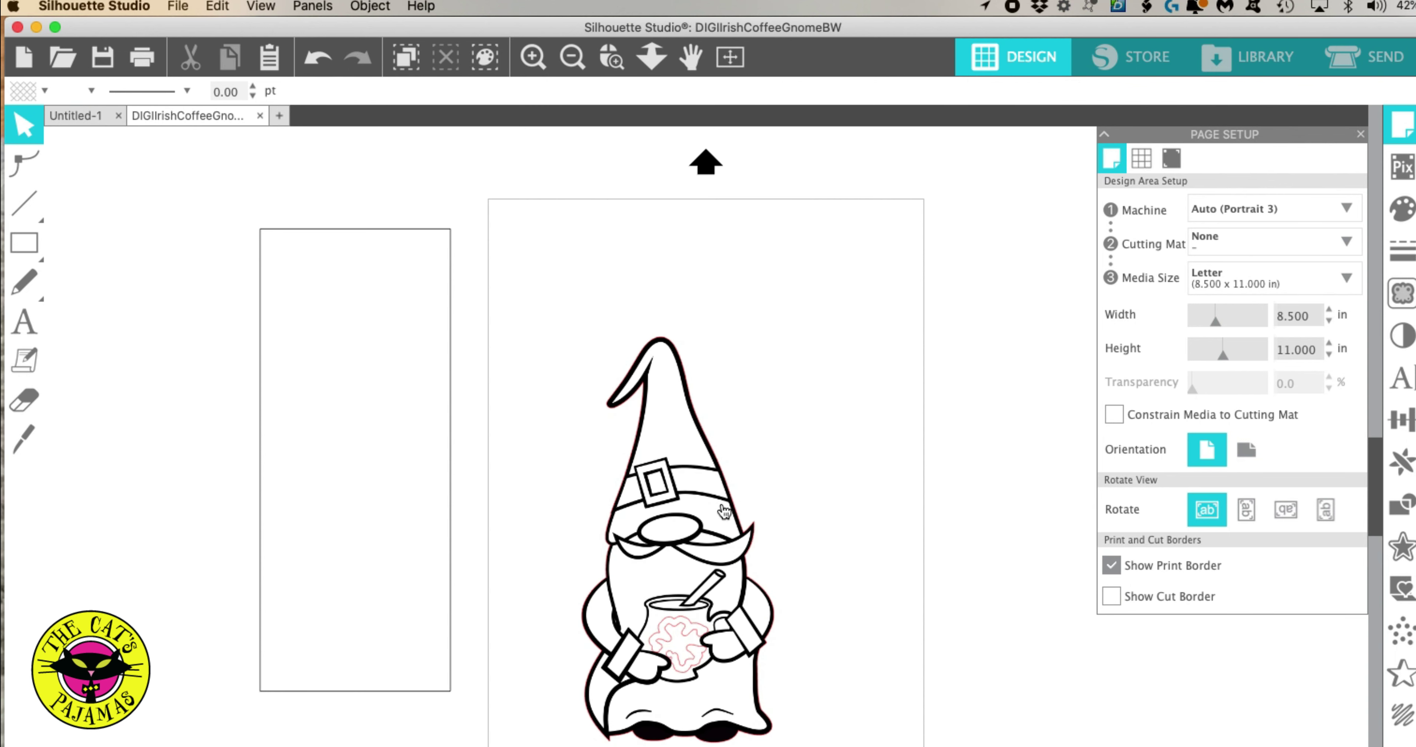
left_click_drag(722, 505, 403, 422)
left_click(500, 241)
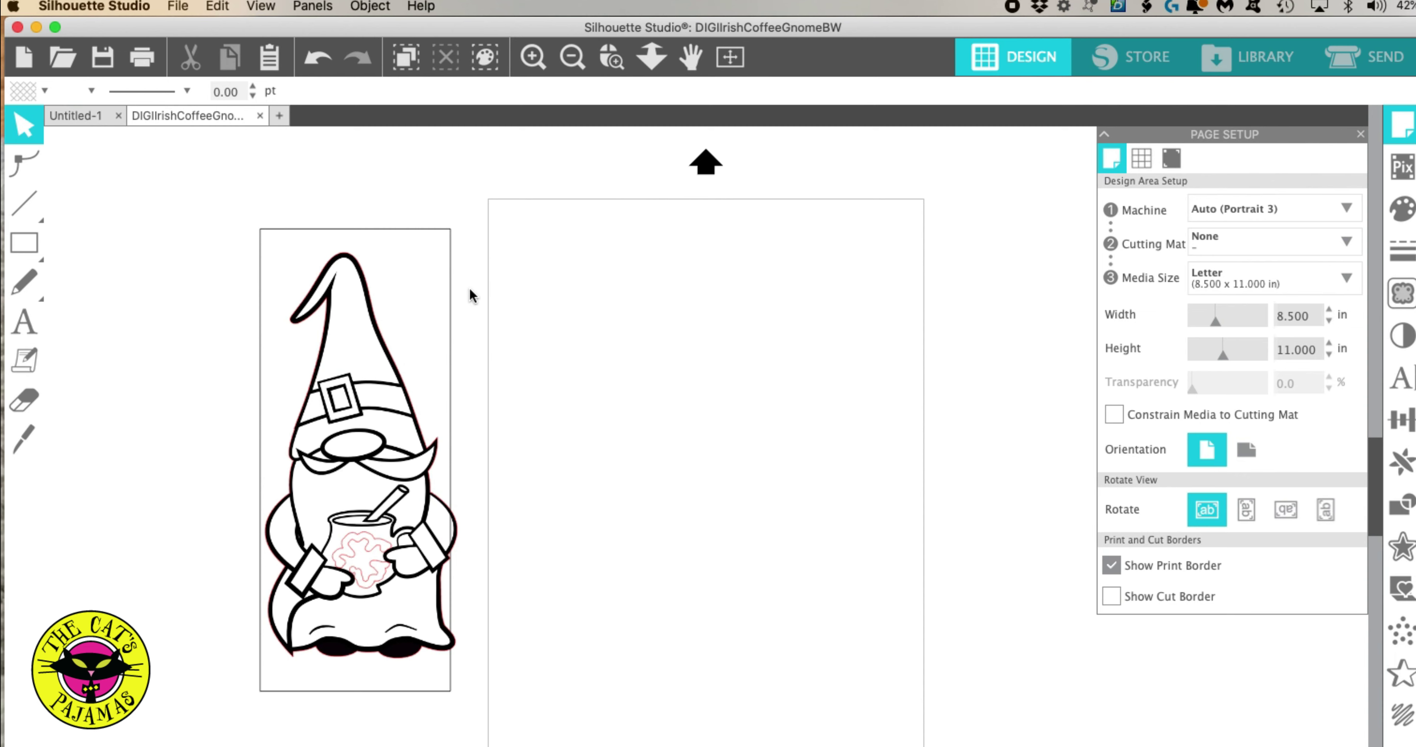
Fine-tune the gnome to 2.968 × 6.263 in within the rectangle, then move it onto the page.
left_click(389, 429)
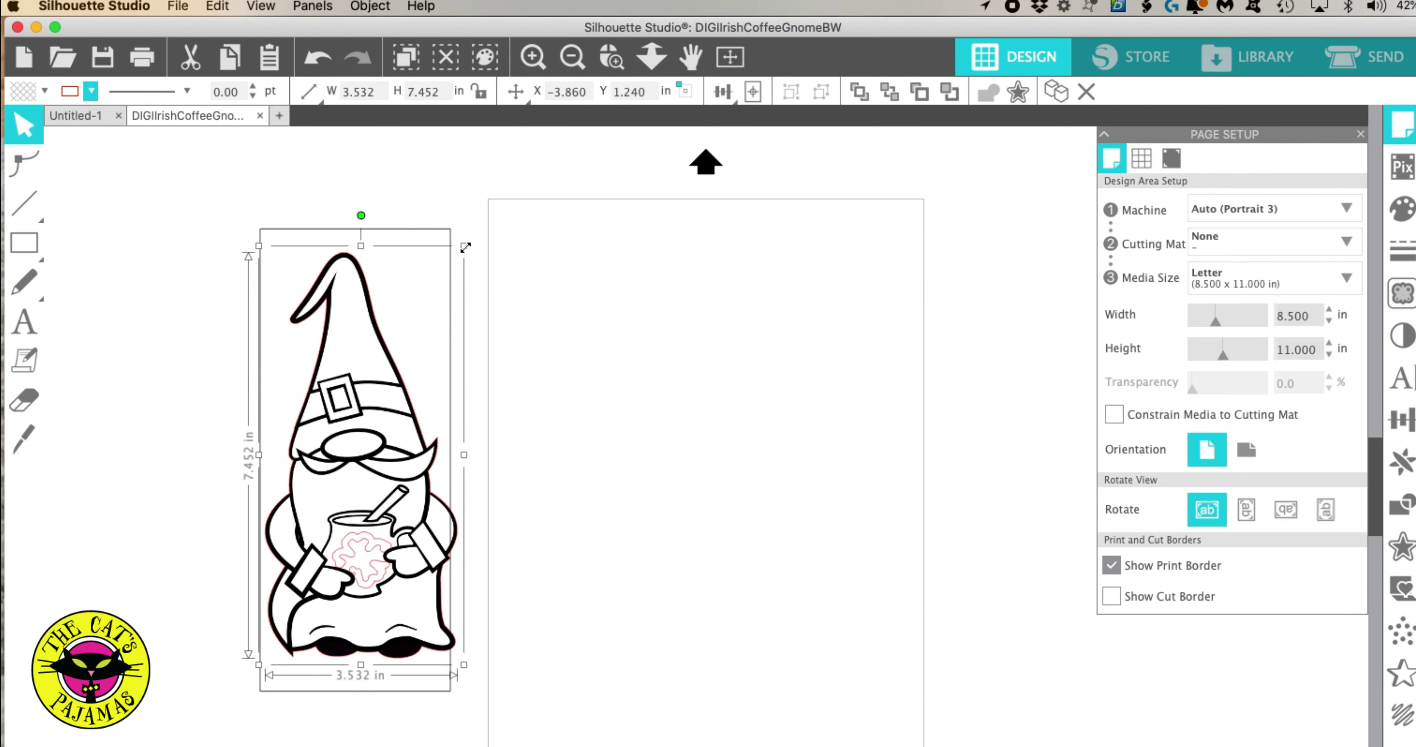
left_click_drag(464, 245, 425, 293)
left_click_drag(391, 433, 395, 423)
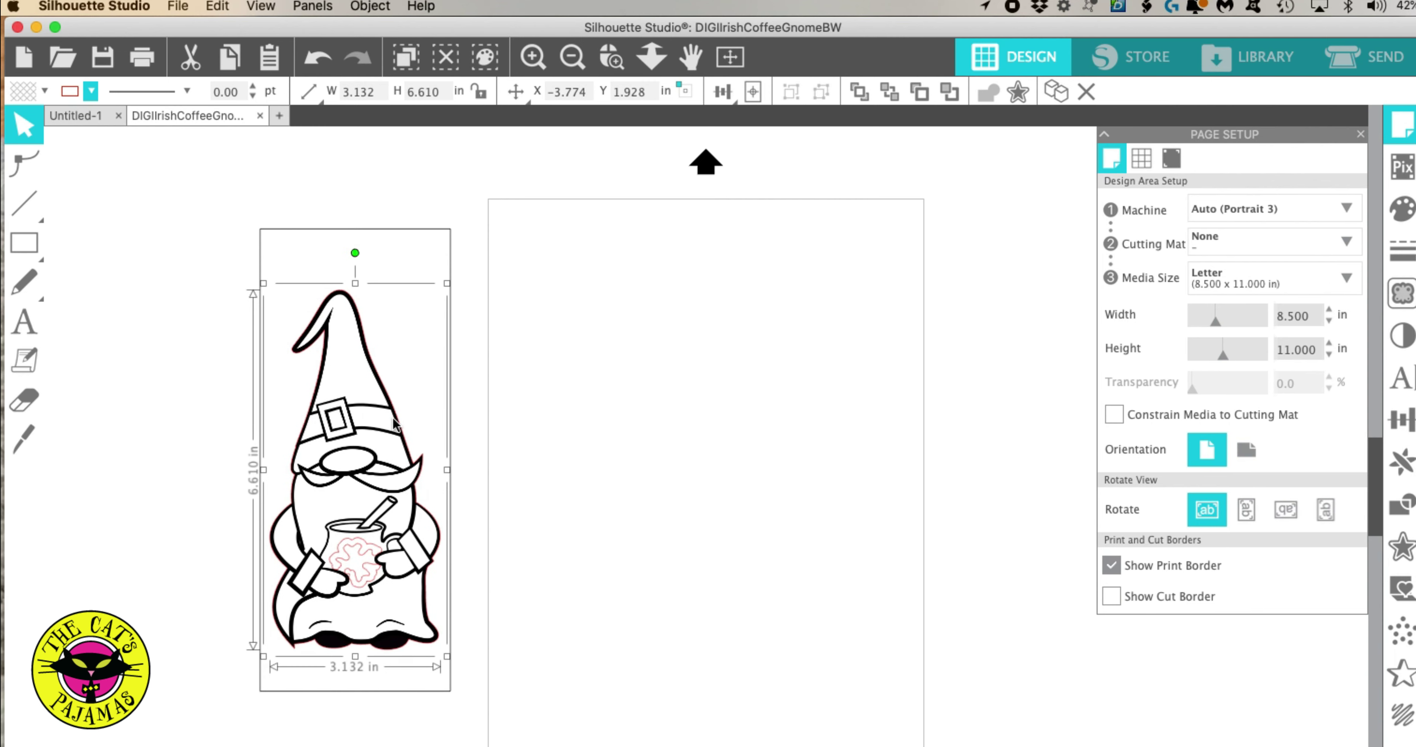
left_click(569, 416)
left_click_drag(394, 489, 394, 480)
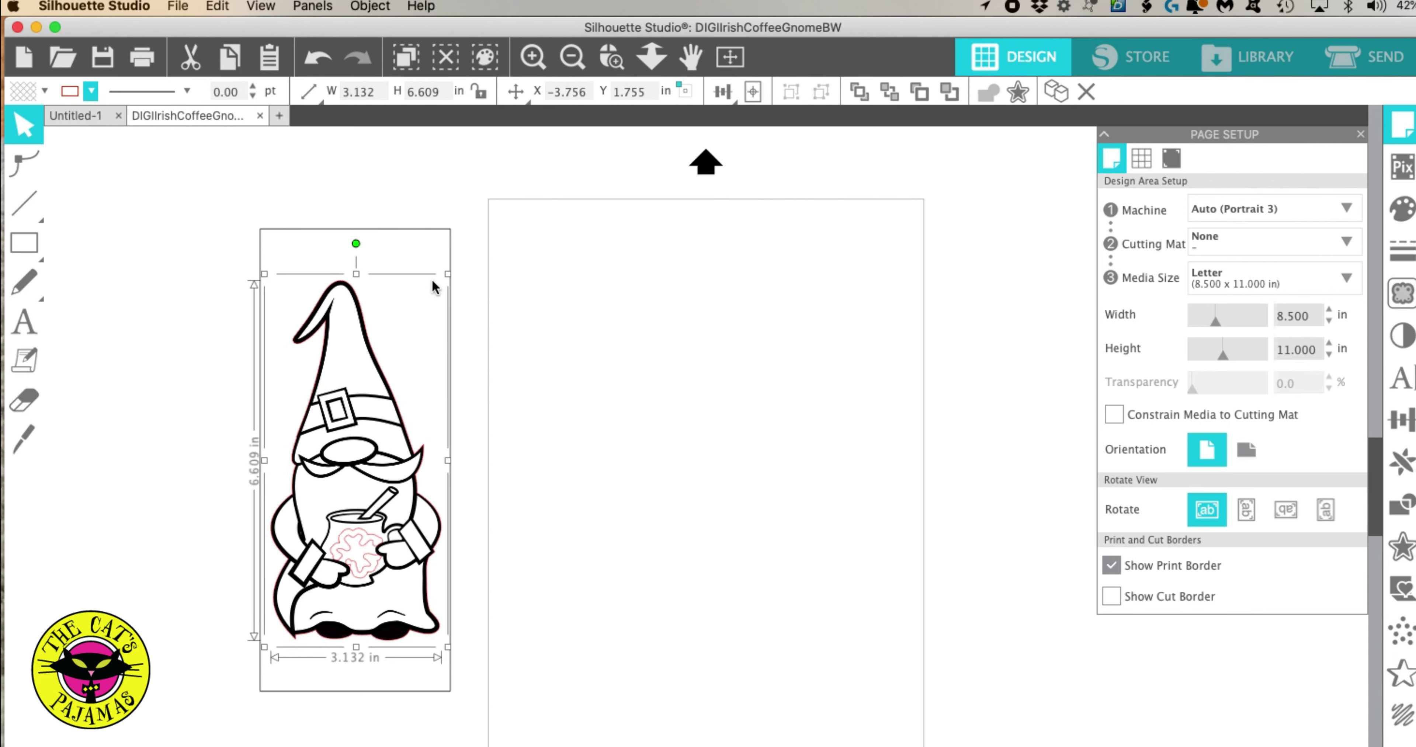
left_click_drag(447, 274, 438, 293)
left_click(553, 411)
left_click(371, 498)
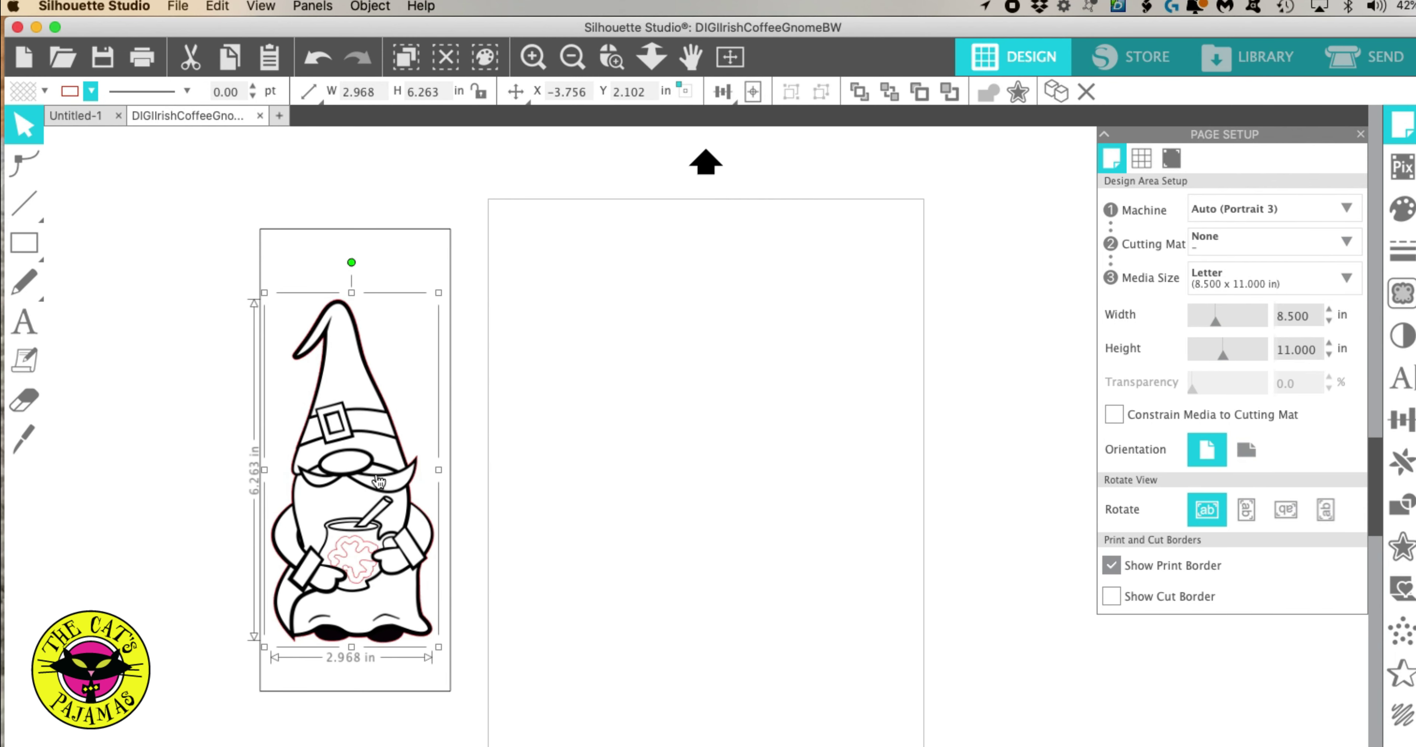
left_click_drag(378, 481, 637, 406)
left_click(830, 453)
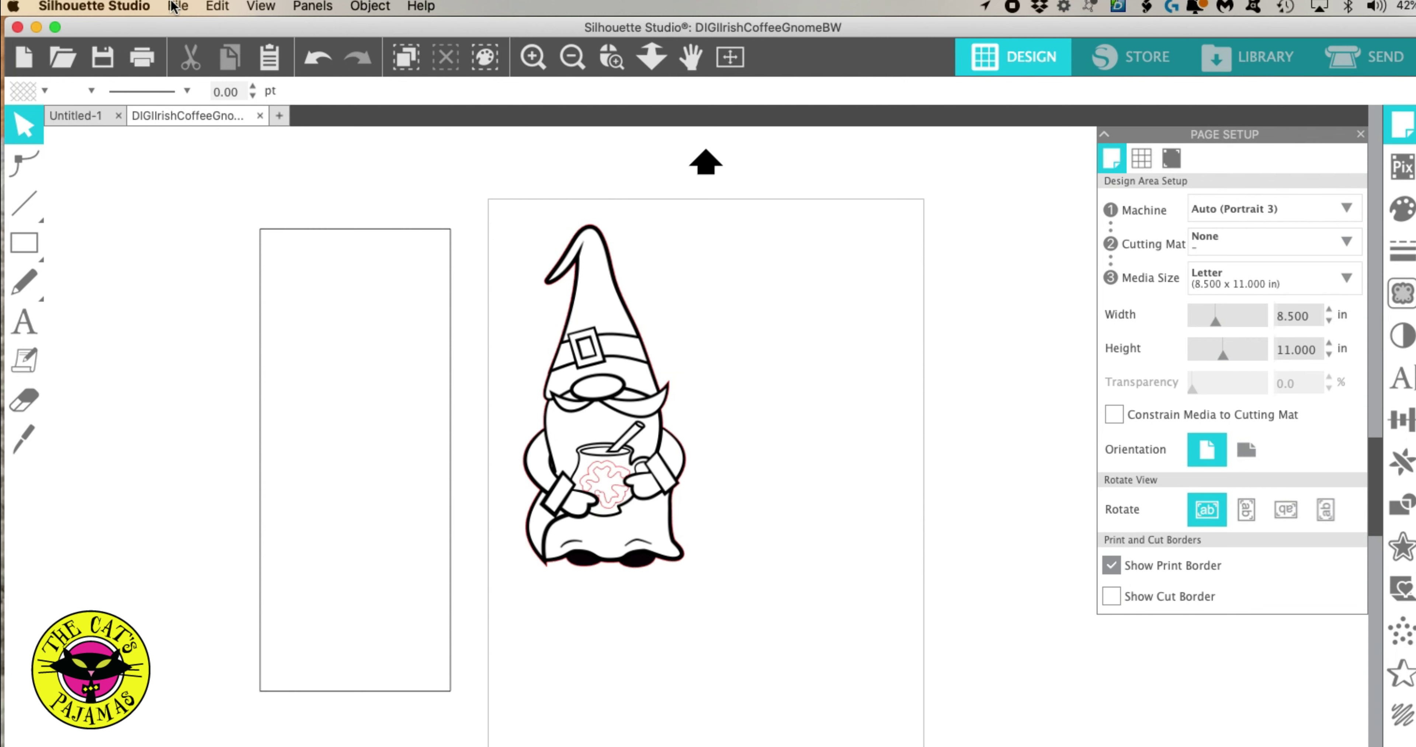
Open DigiIrishBW.png from DigiIrishCoffee and shrink the sentiment to 4.306 × 3.851 in.
left_click(63, 56)
left_click(756, 226)
left_click(753, 290)
left_click(757, 274)
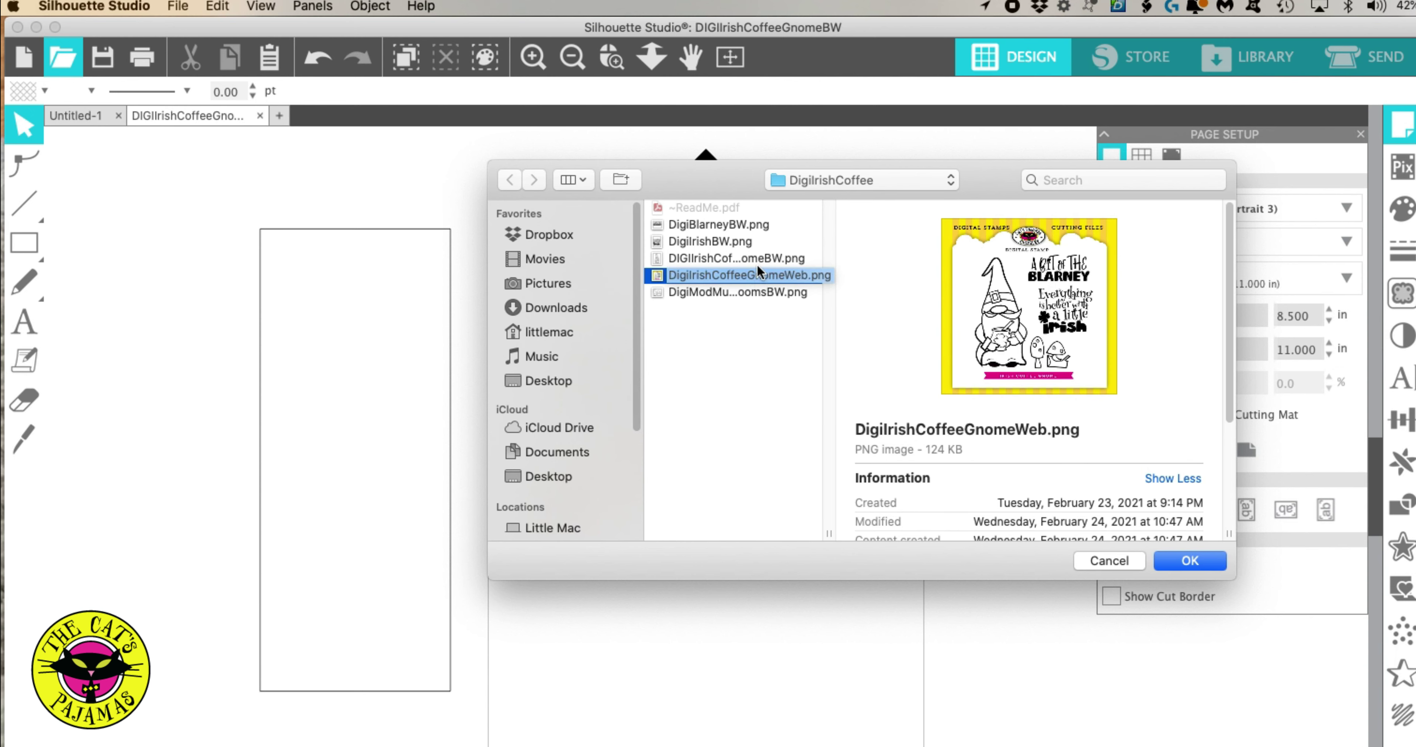
left_click(758, 259)
left_click(761, 243)
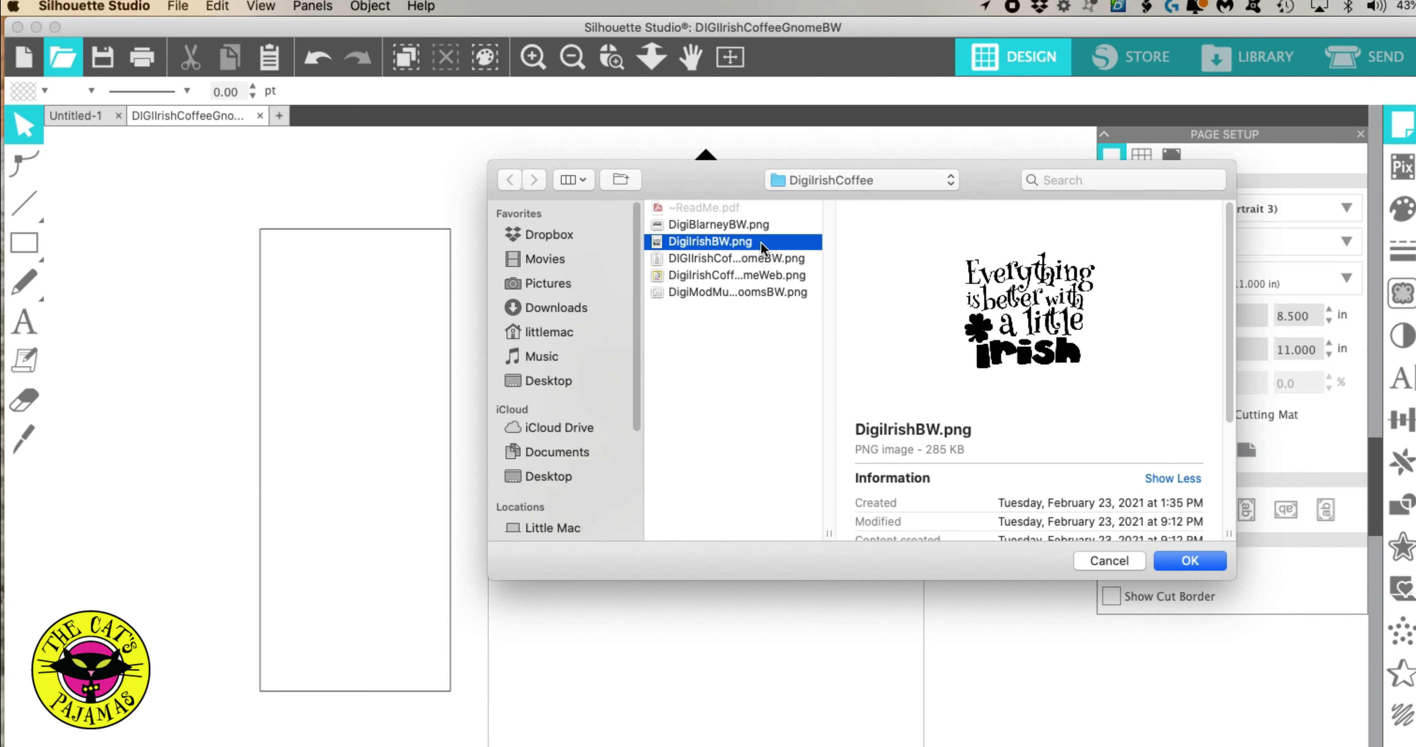
left_click(759, 225)
left_click(761, 242)
left_click(1170, 560)
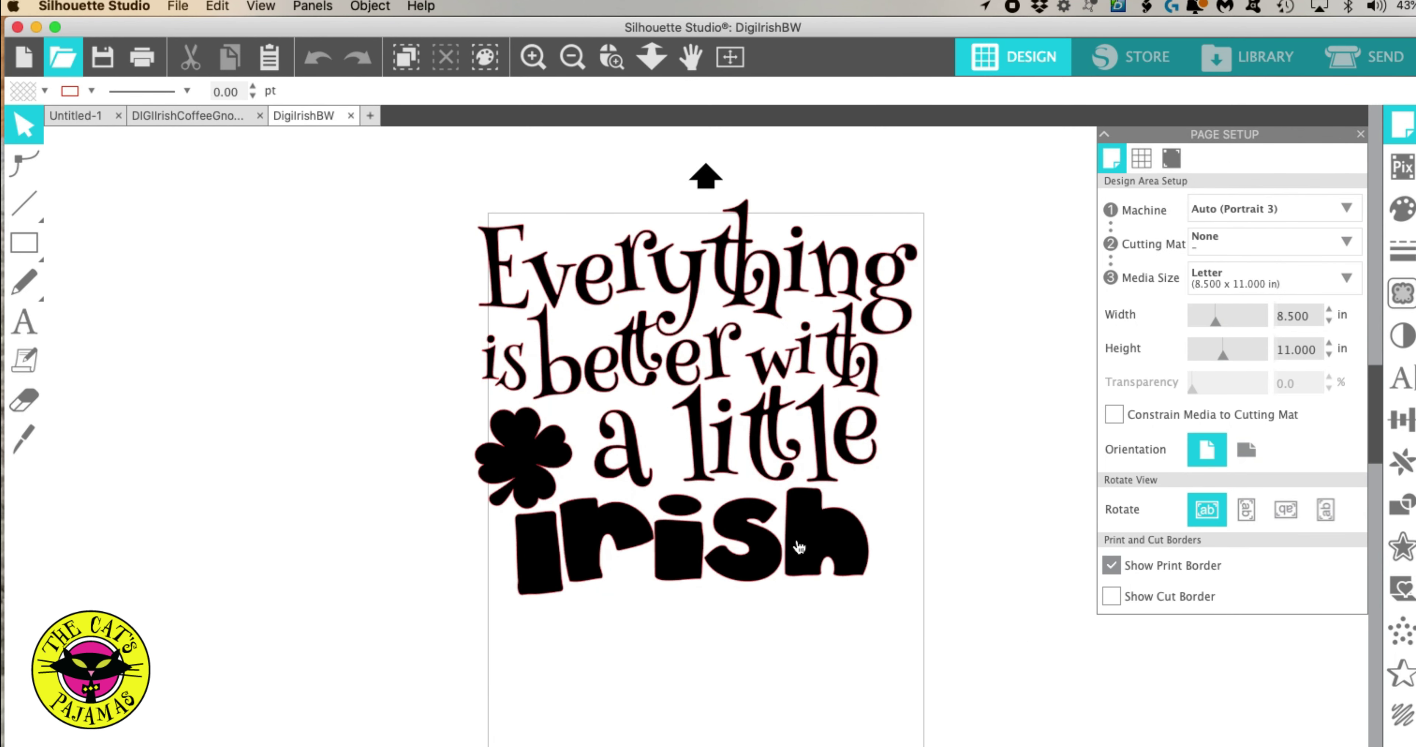
left_click(798, 546)
left_click_drag(461, 188, 698, 388)
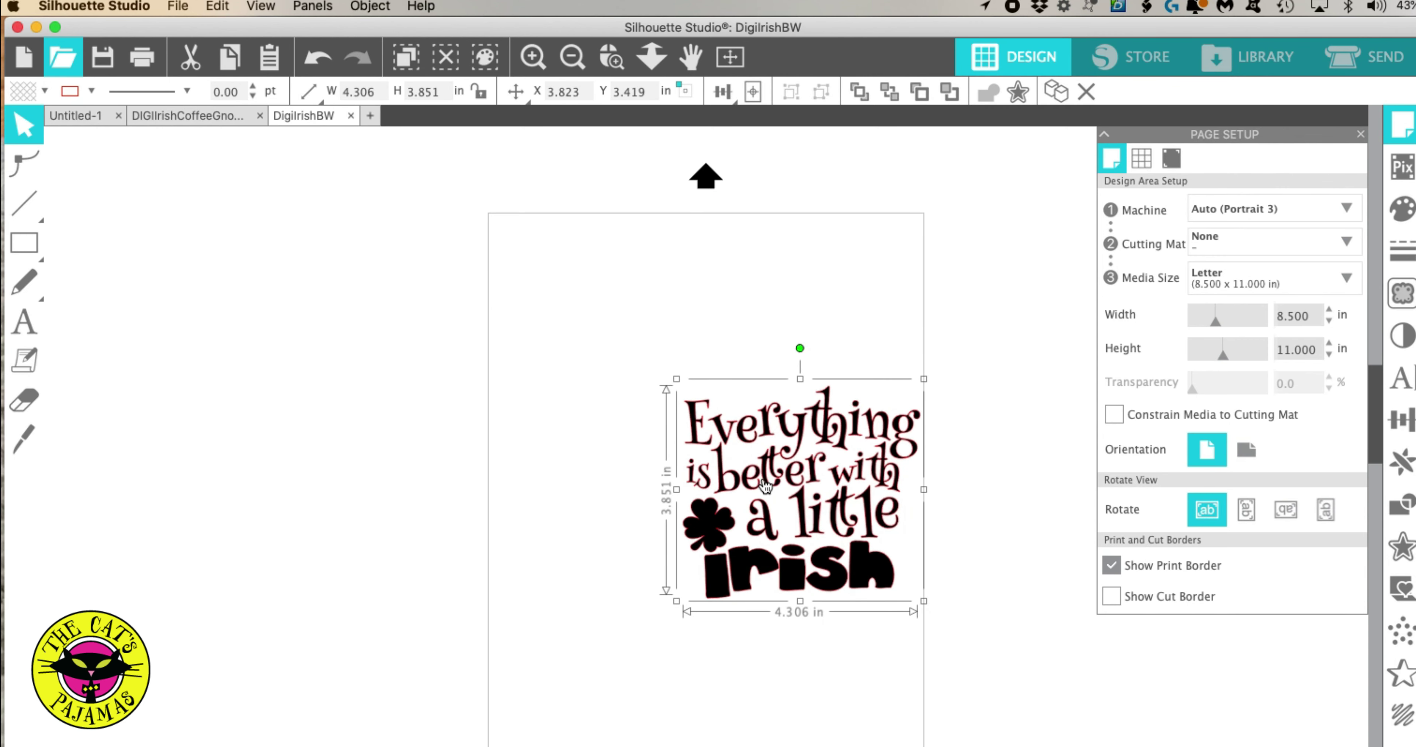
Copy the Irish sentiment and paste it into the DIGIIrishCoffeeGnomeBW document.
left_click_drag(764, 484, 695, 466)
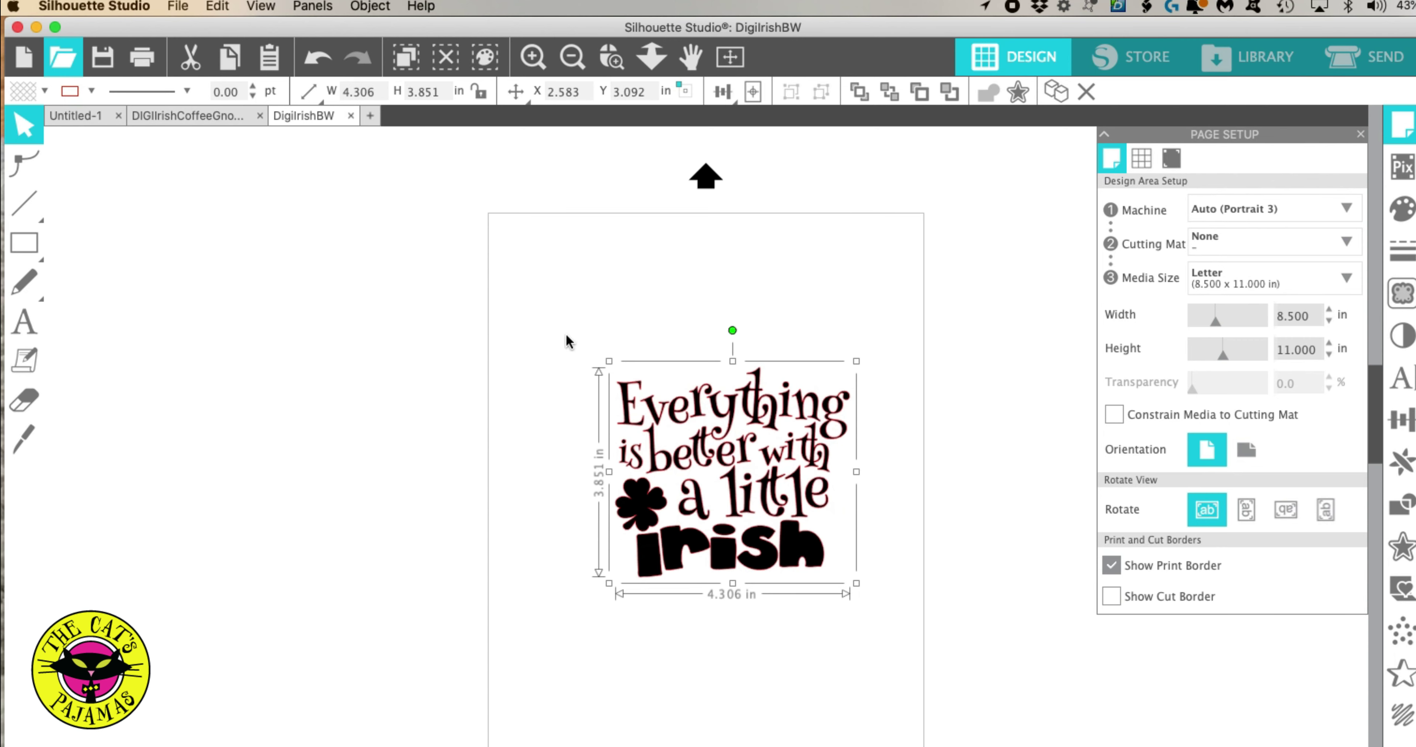
left_click(220, 6)
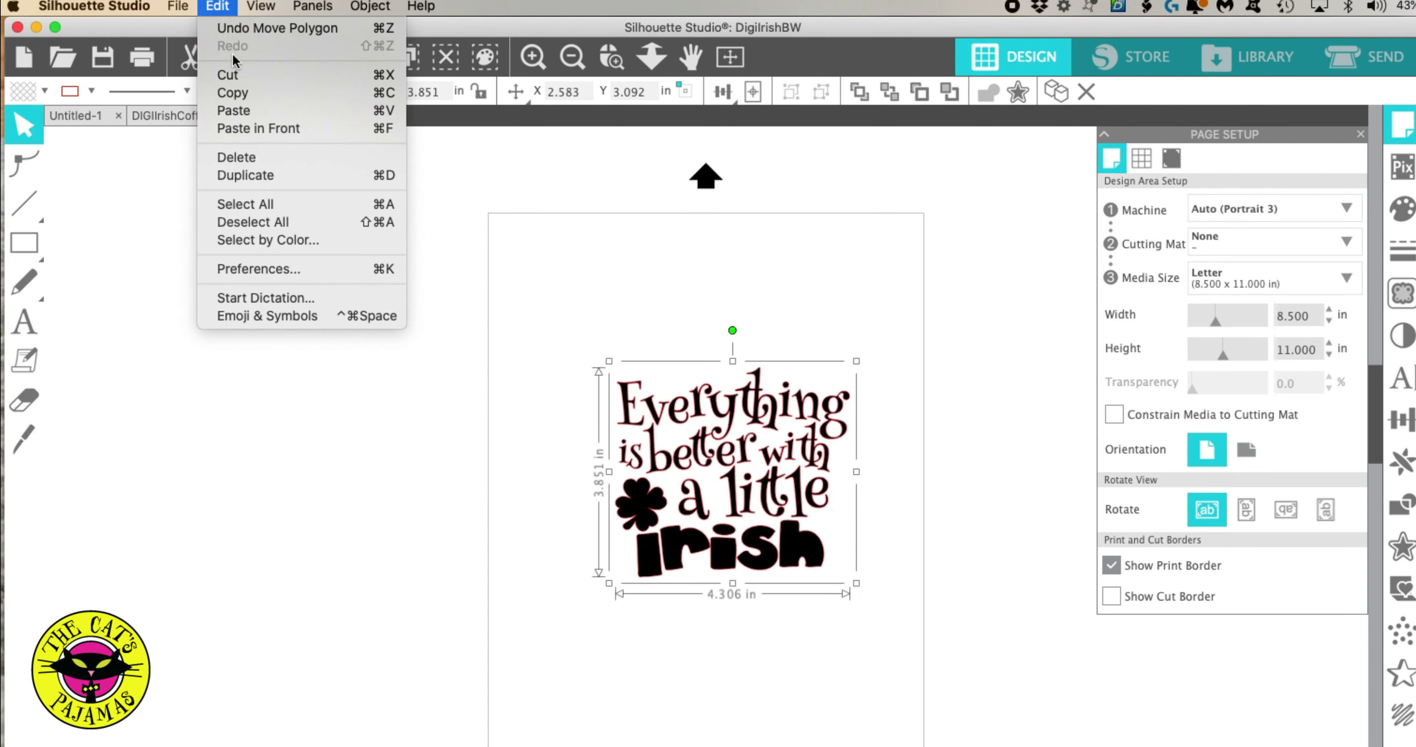
left_click(233, 93)
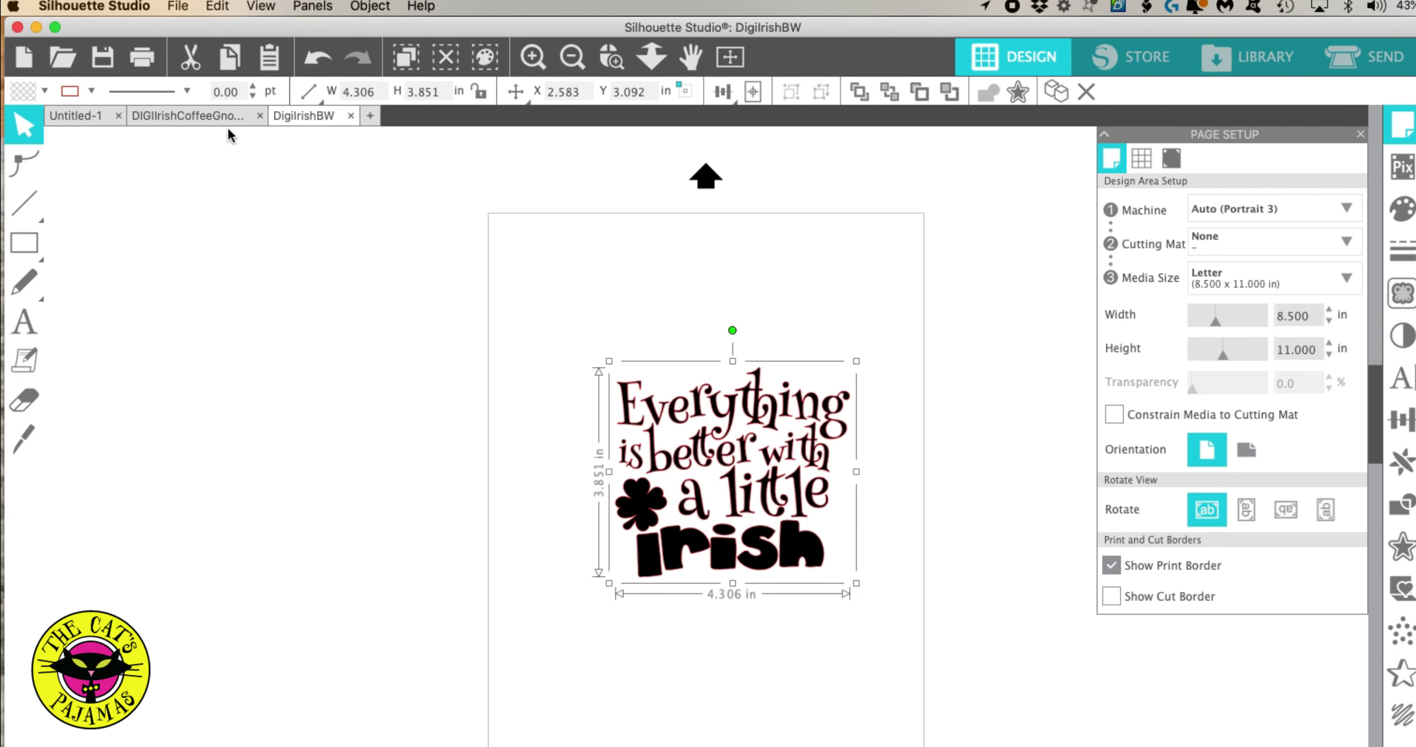
left_click(203, 118)
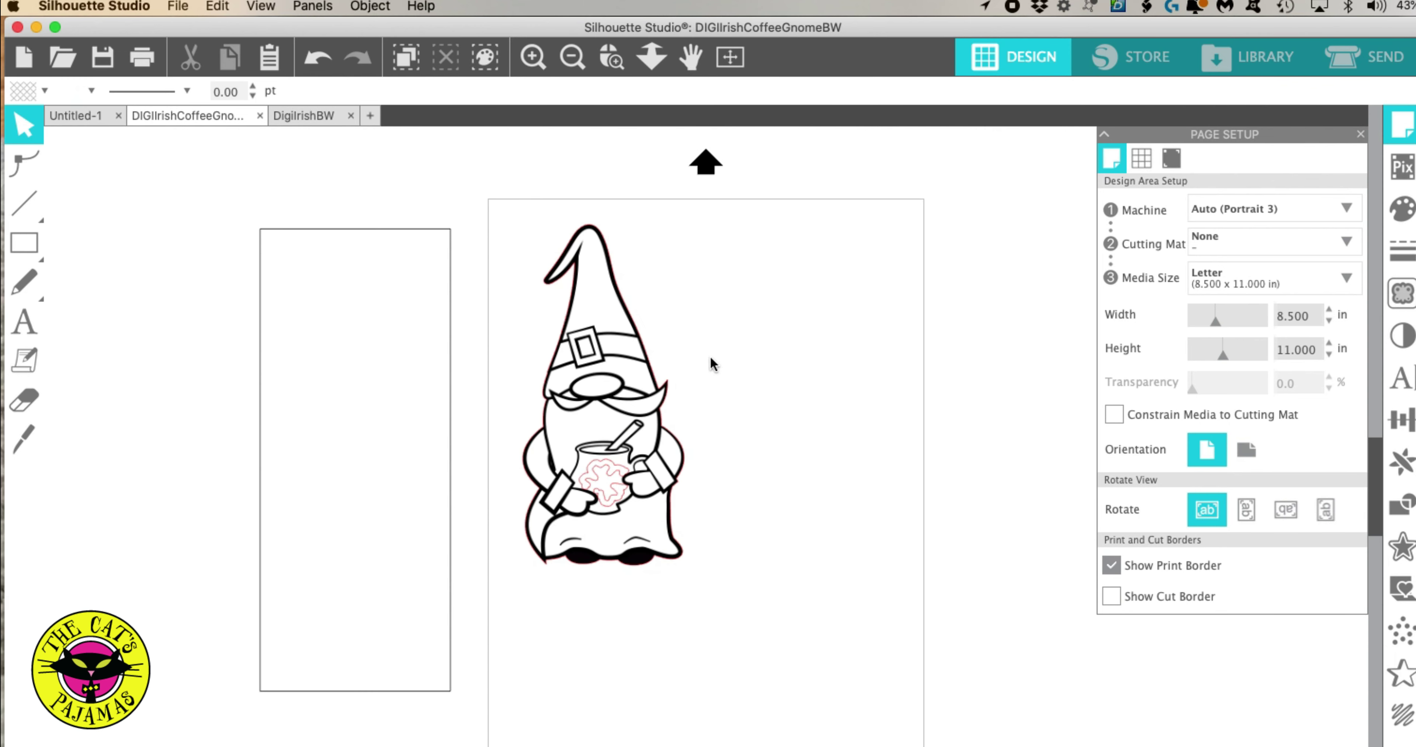
left_click(215, 6)
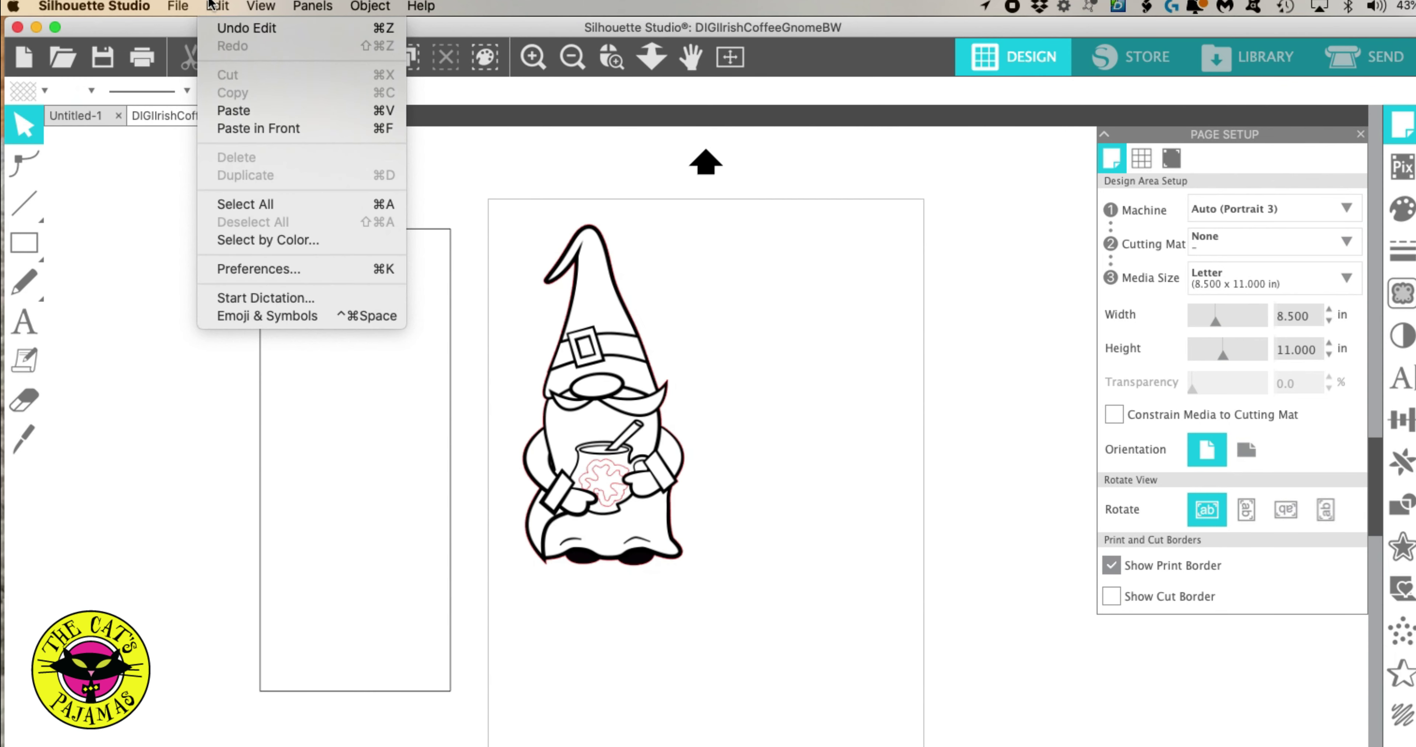
left_click(240, 114)
Place the sentiment beside the gnome and shrink it to 2.838 × 2.538 in.
left_click_drag(808, 453, 908, 438)
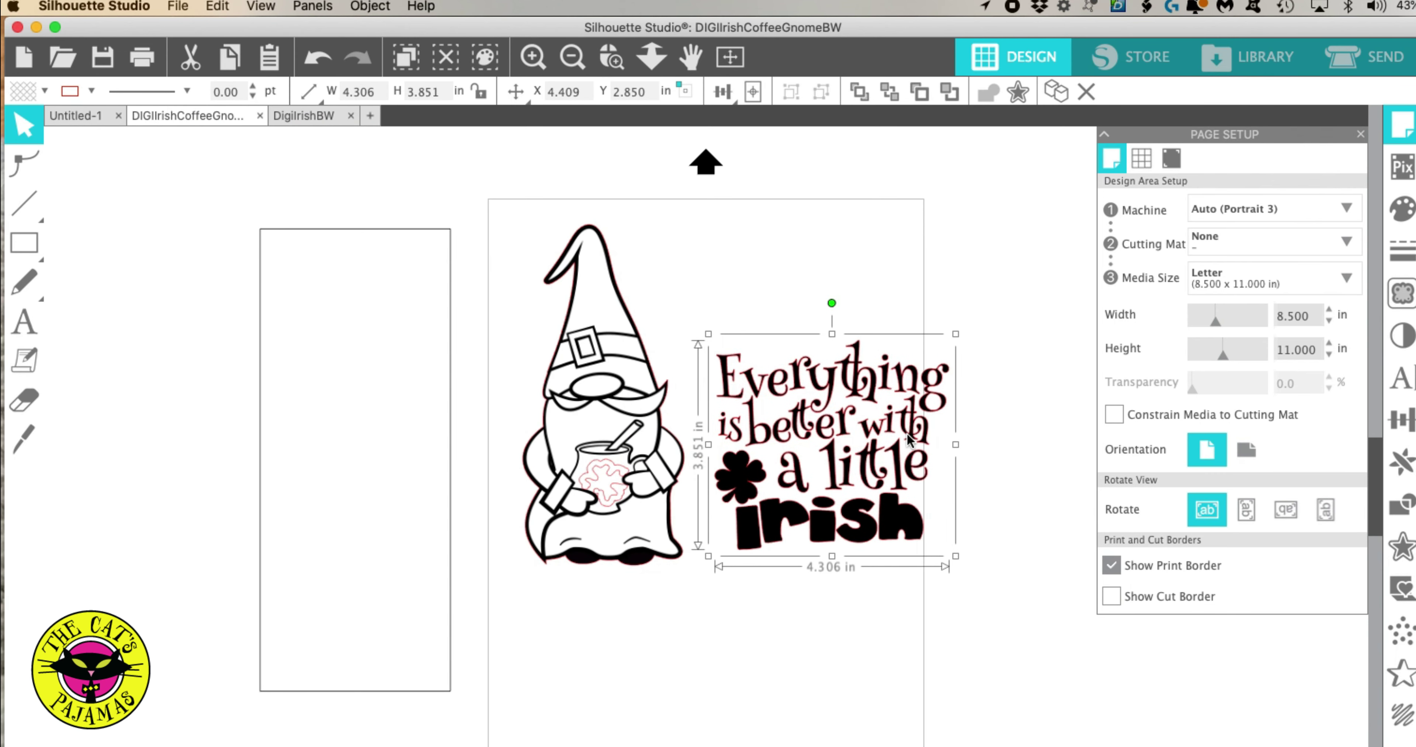
left_click_drag(955, 556, 882, 487)
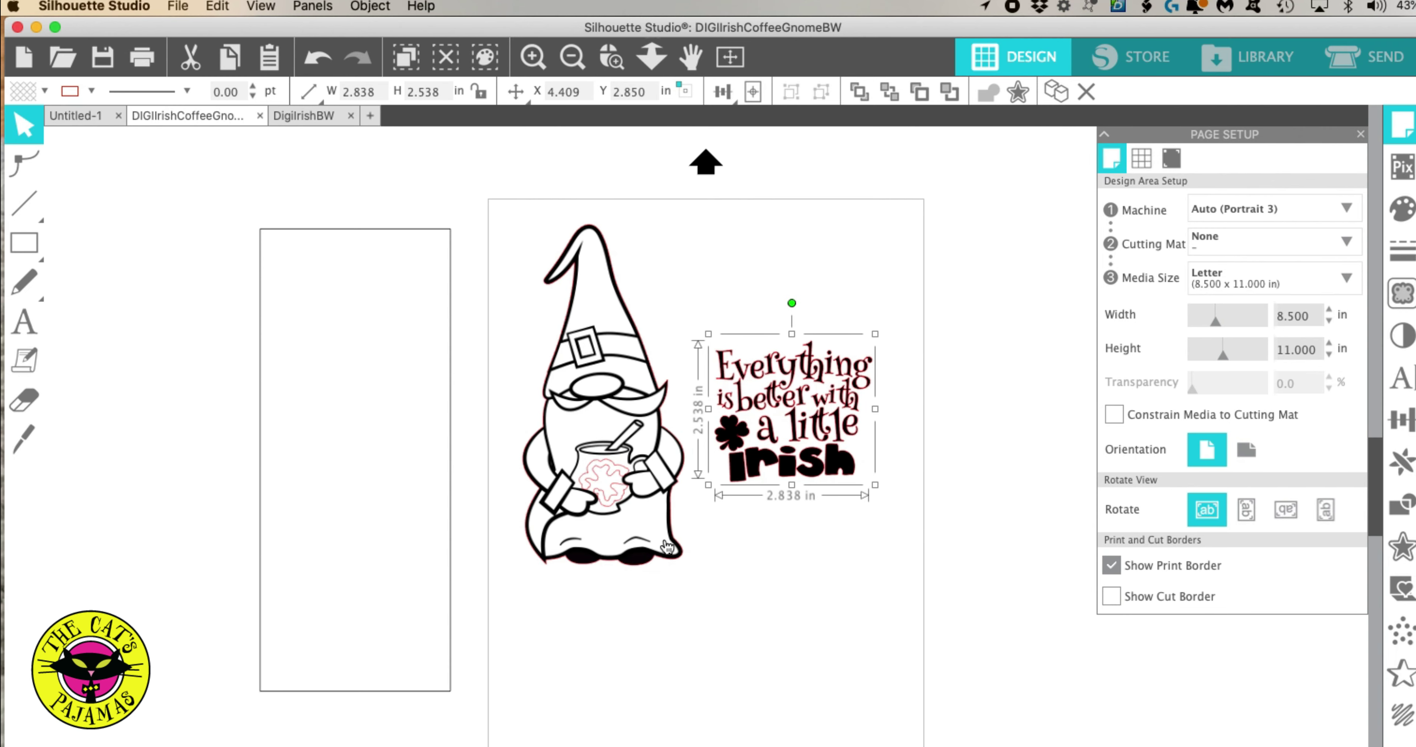
mouse_move(673, 544)
left_mouse_down()
mouse_move(1022, 531)
mouse_move(679, 530)
left_mouse_up()
left_click(436, 517)
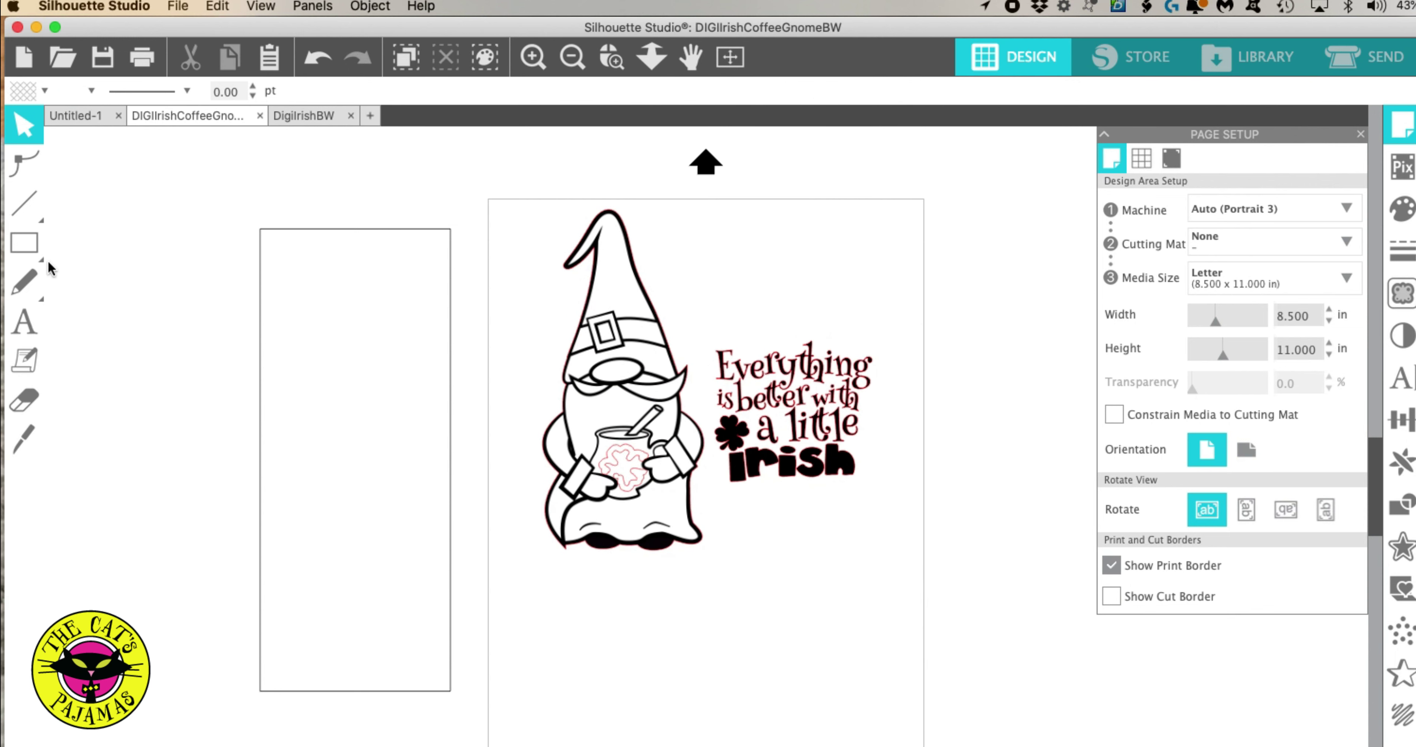
Delete the old tall 3.5 × 8.5 in rectangle.
left_click(24, 242)
key("v")
left_click_drag(449, 401, 747, 450)
left_click_drag(908, 474, 1074, 496)
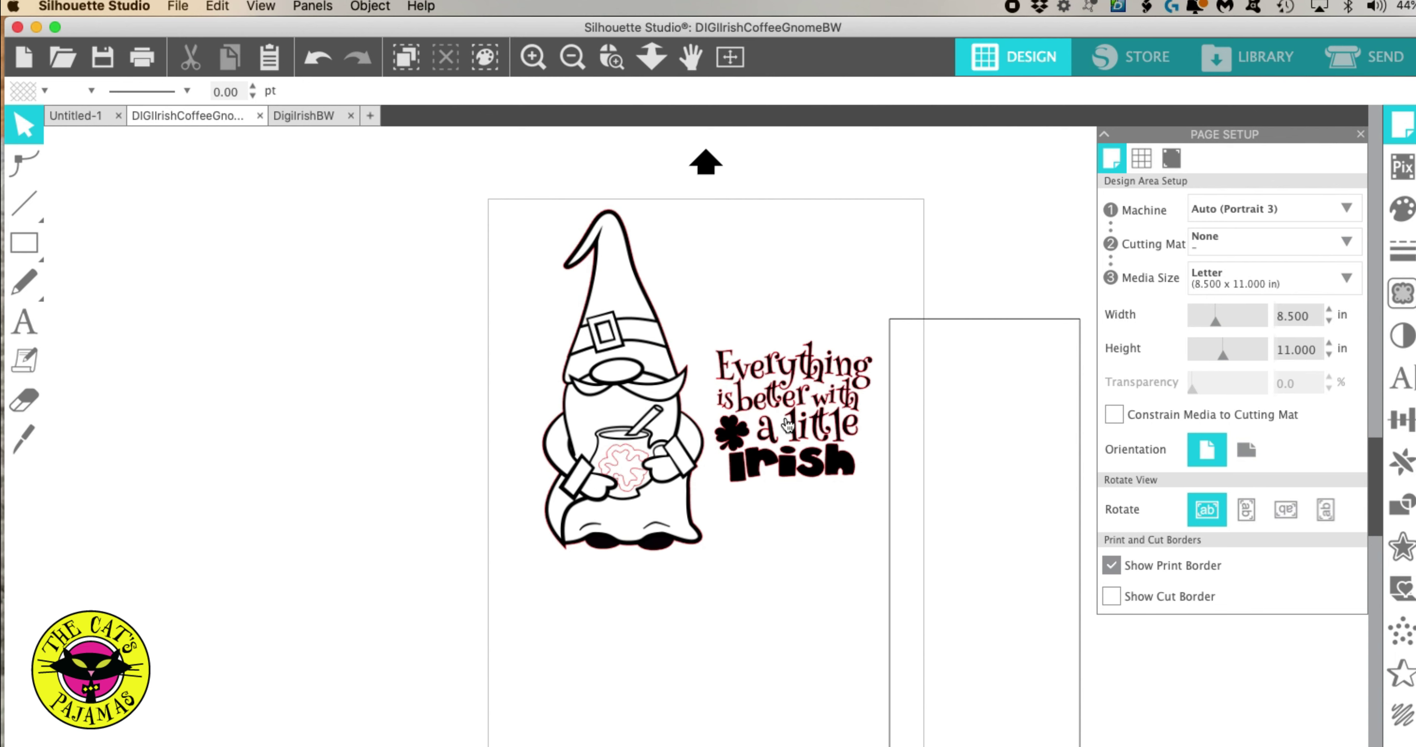
left_click(889, 534)
key("Delete")
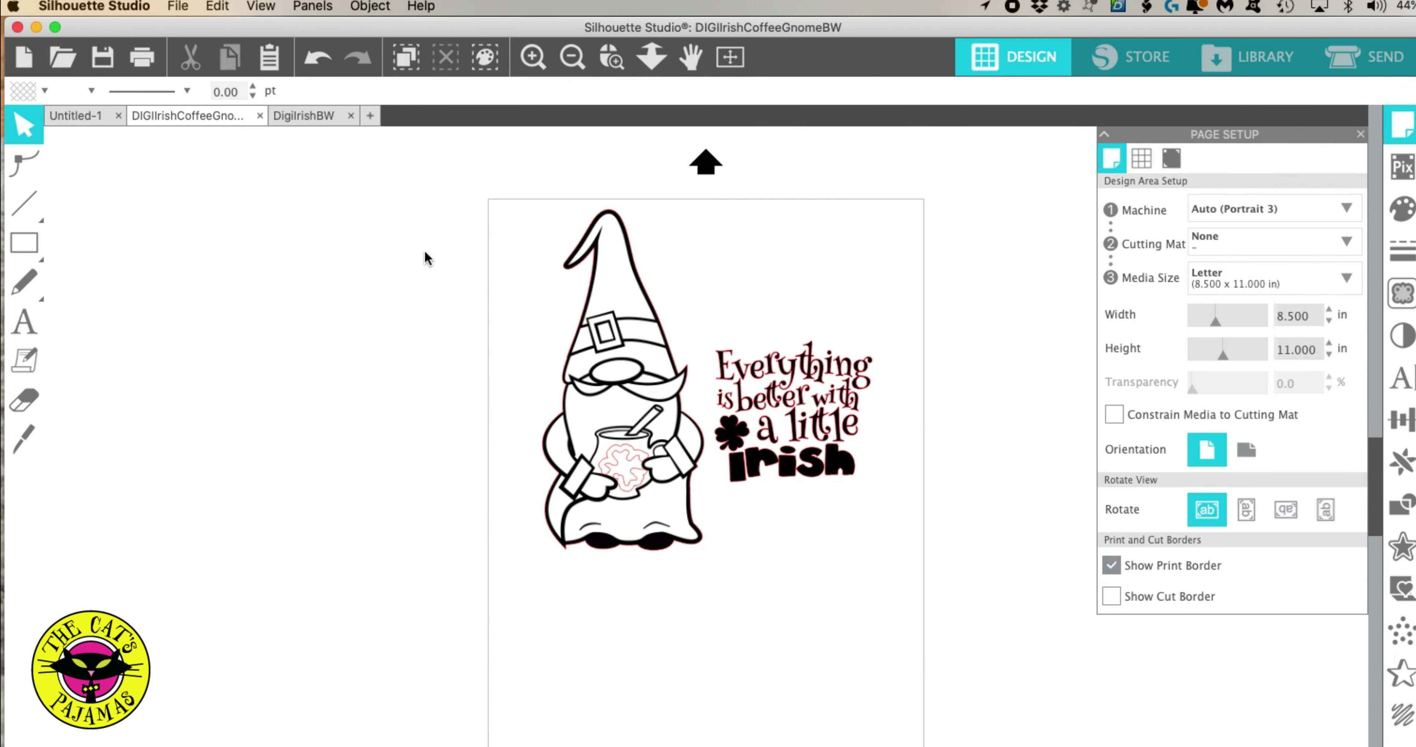
Size the rectangle to 4.25 in wide by 5.5 in high.
key("cmd+v")
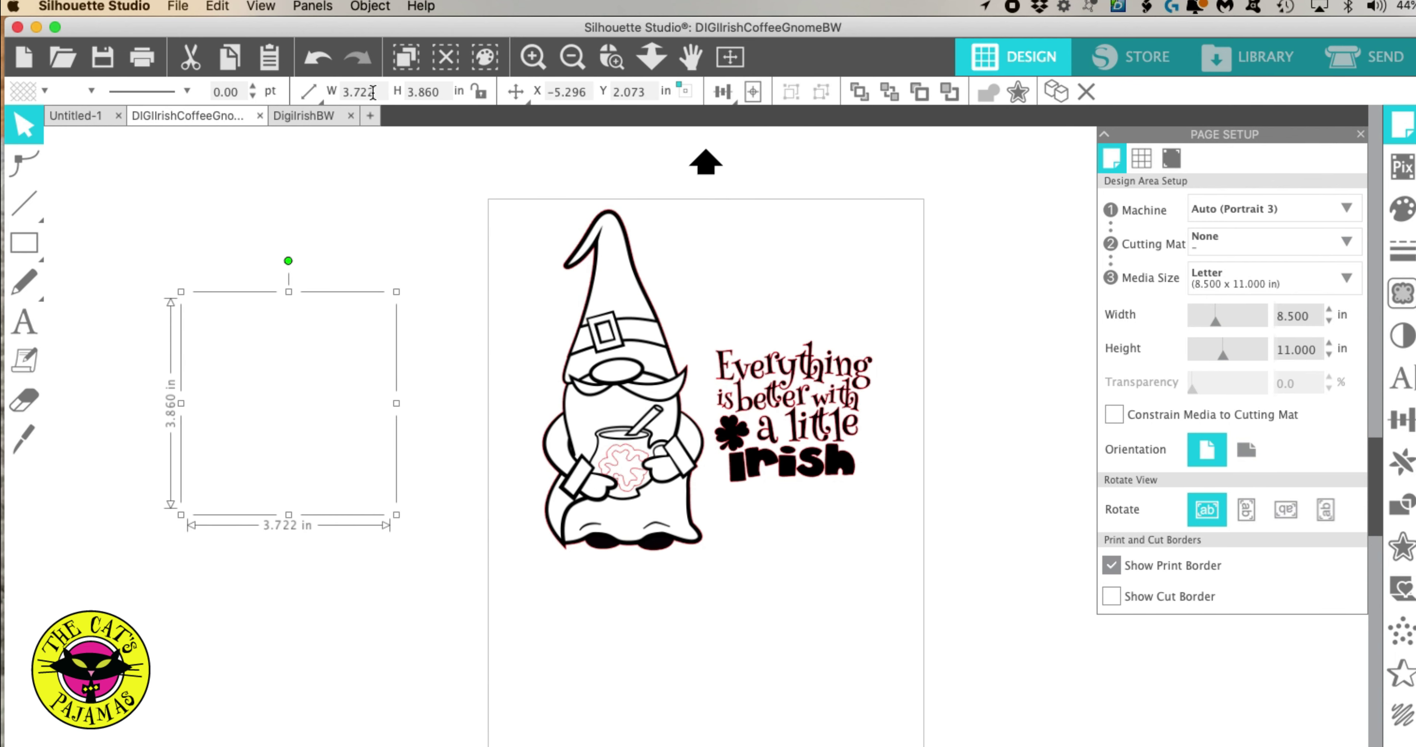
double_click(372, 92)
type("4.250")
key("Tab")
type("5.5")
key("Return")
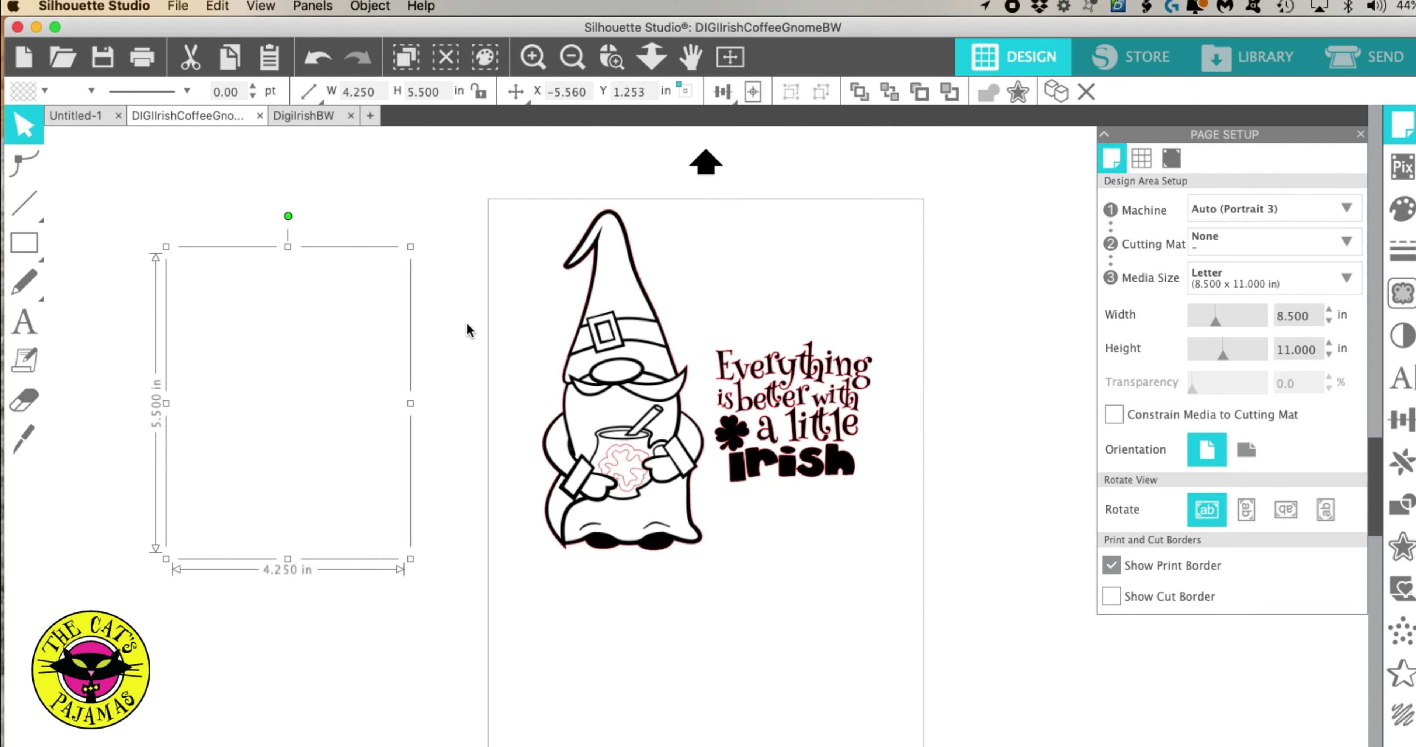
Give the rectangle a 1 pt black outline.
left_click(252, 87)
left_click(252, 87)
left_click(91, 92)
left_click(74, 118)
left_click(303, 185)
left_click(632, 406)
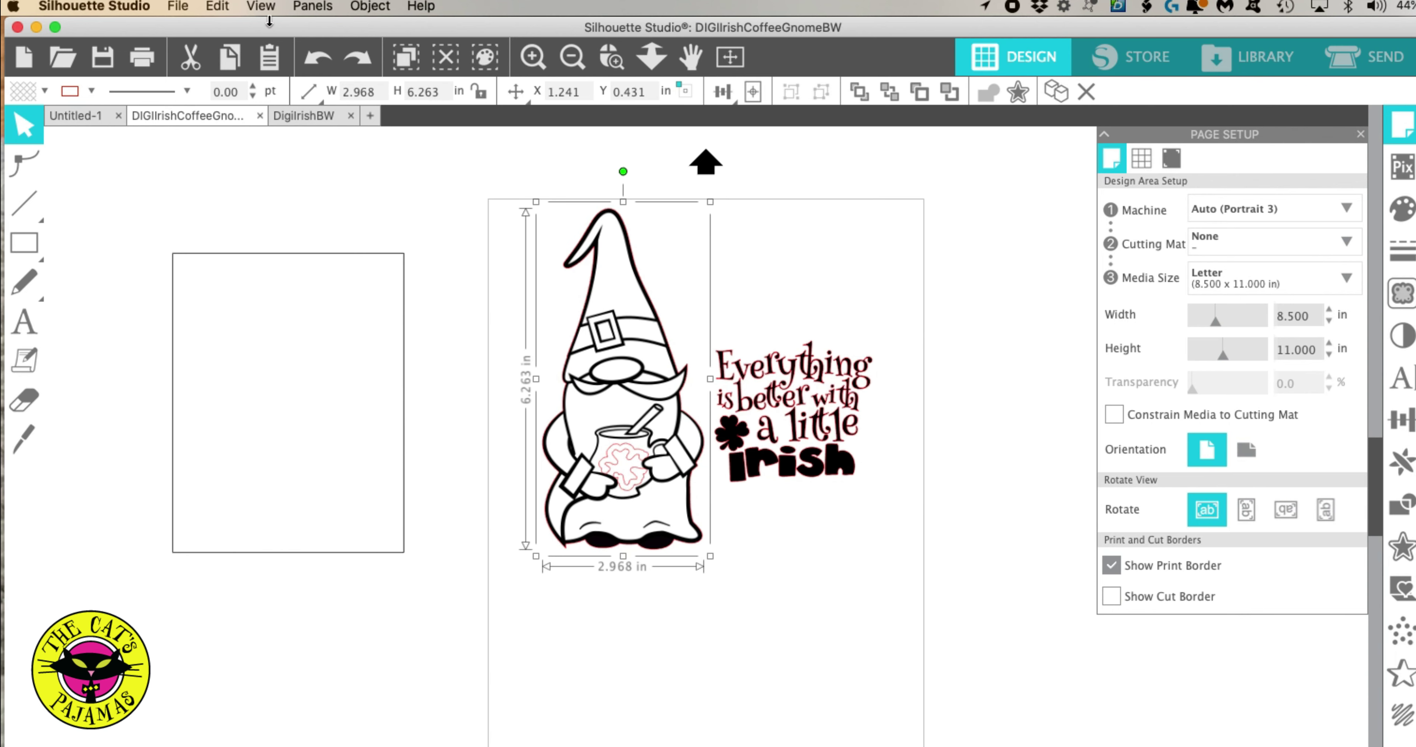
Duplicate the gnome and shrink the copy down in the rectangle beside the page.
left_click(223, 7)
left_click(234, 93)
left_click(225, 7)
left_click(238, 112)
left_click_drag(636, 383, 794, 559)
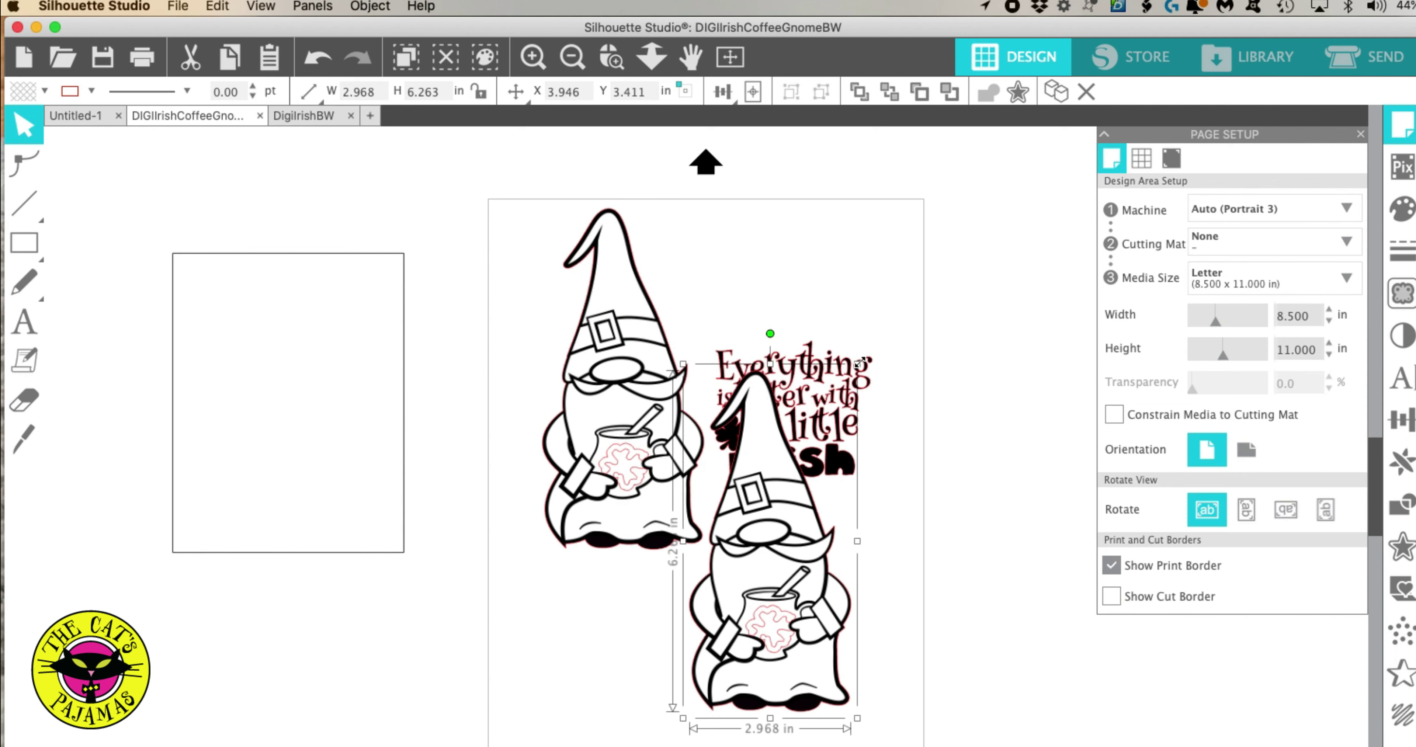
left_click_drag(858, 362, 796, 490)
left_click_drag(697, 623, 323, 448)
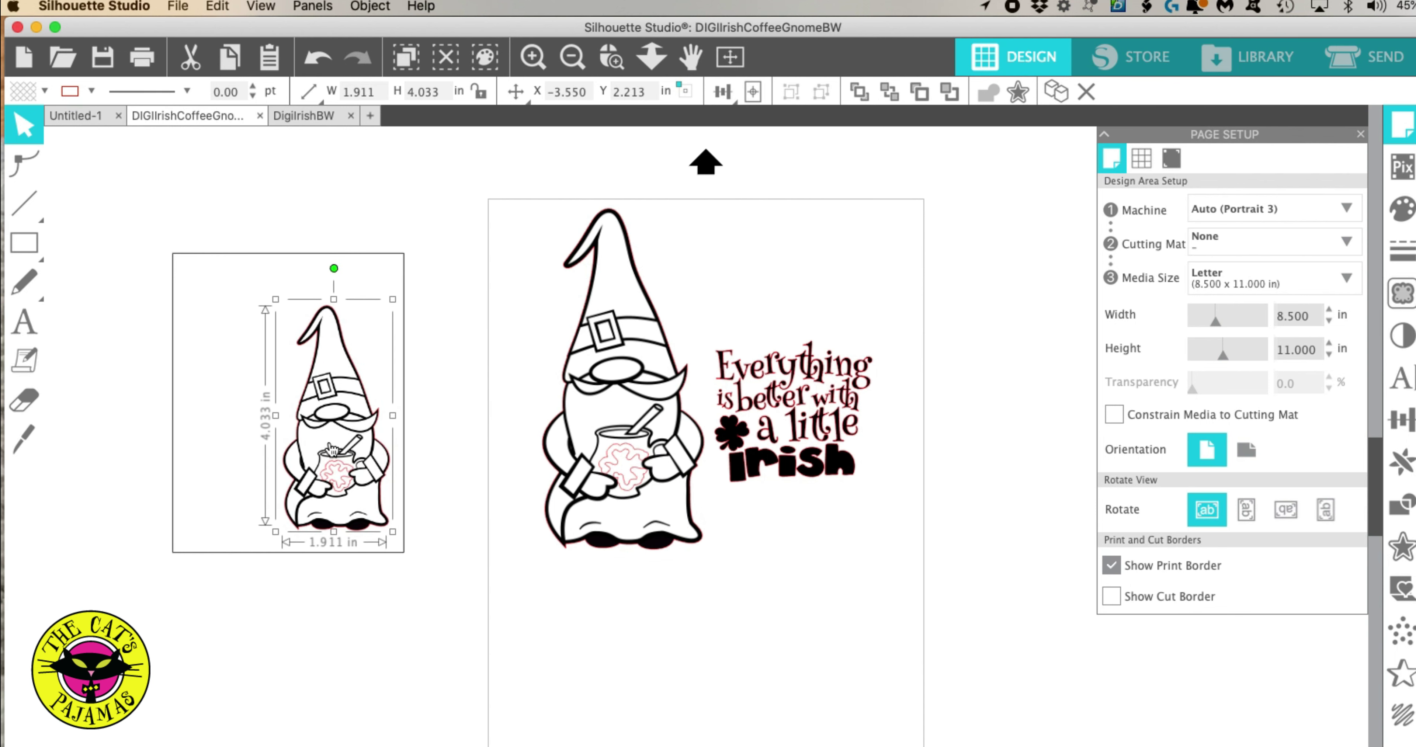
Shrink the sentiment to about 2 in wide and place it and the small gnome beside the large gnome.
left_click(782, 408)
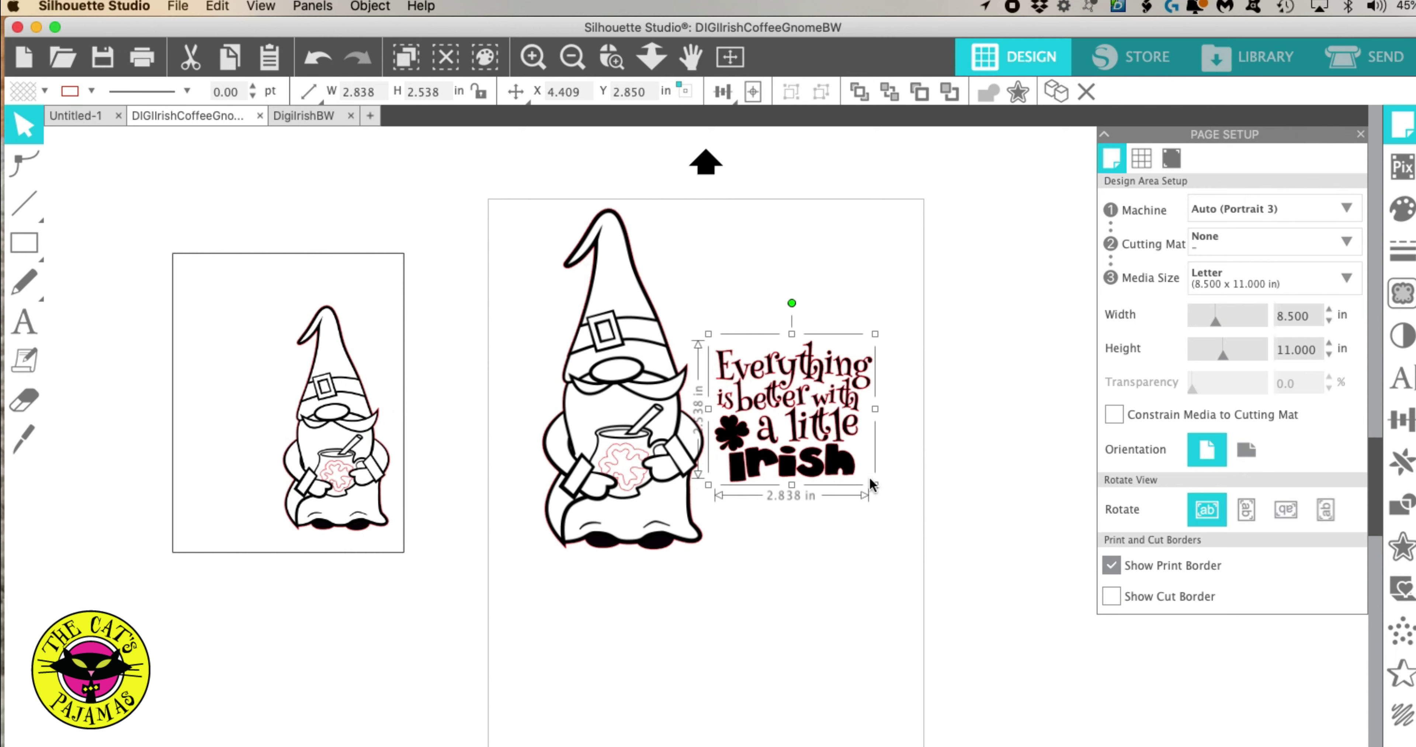
left_click_drag(868, 481, 827, 442)
left_click_drag(770, 391, 302, 431)
left_click(383, 655)
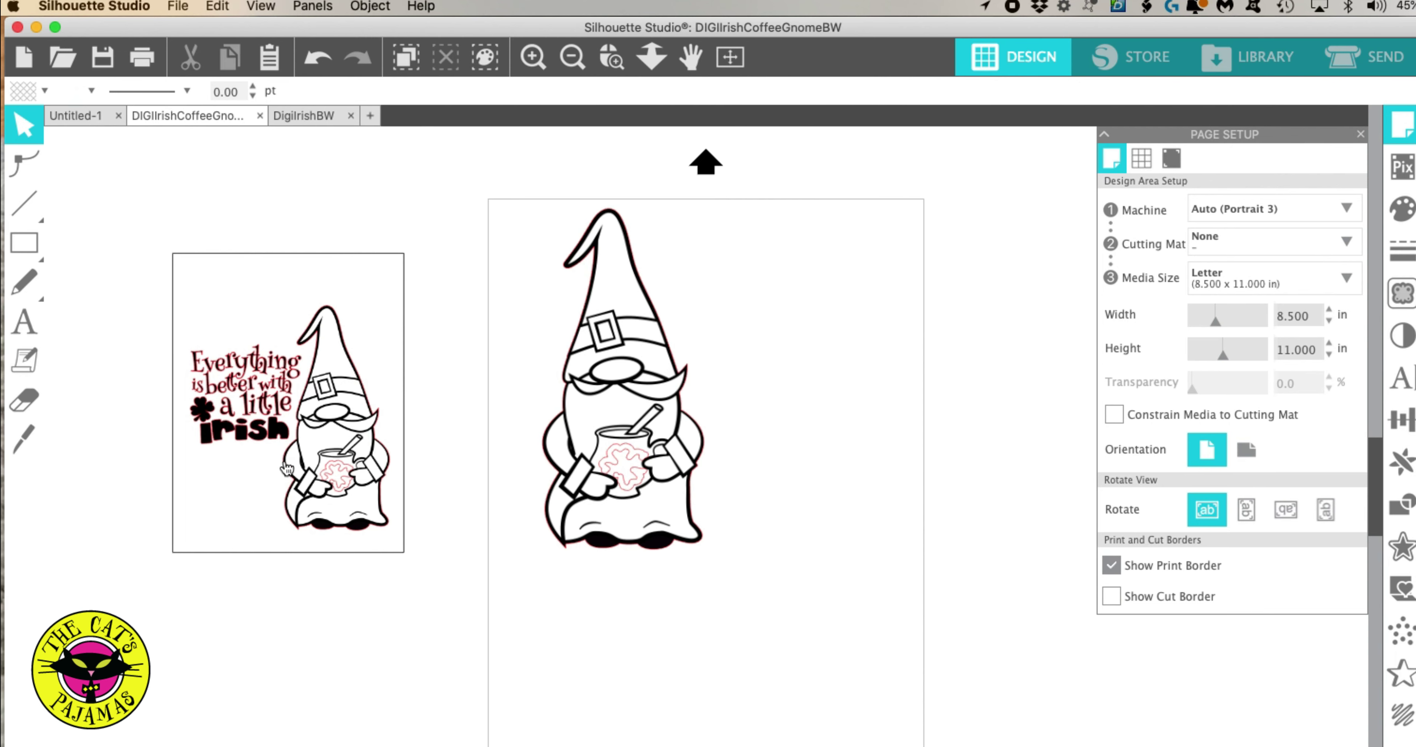
left_click(263, 442)
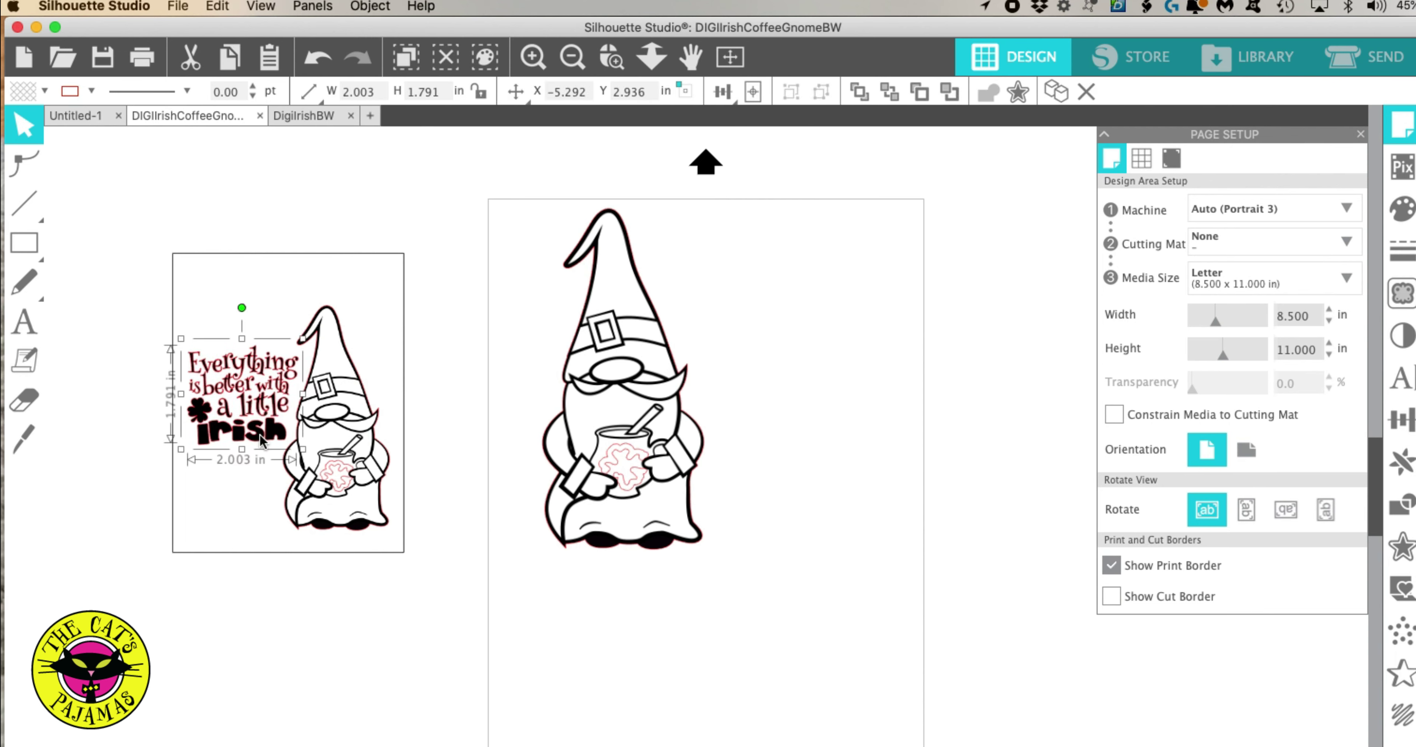
left_click_drag(262, 428, 829, 551)
left_click_drag(351, 483, 816, 386)
left_click(817, 445)
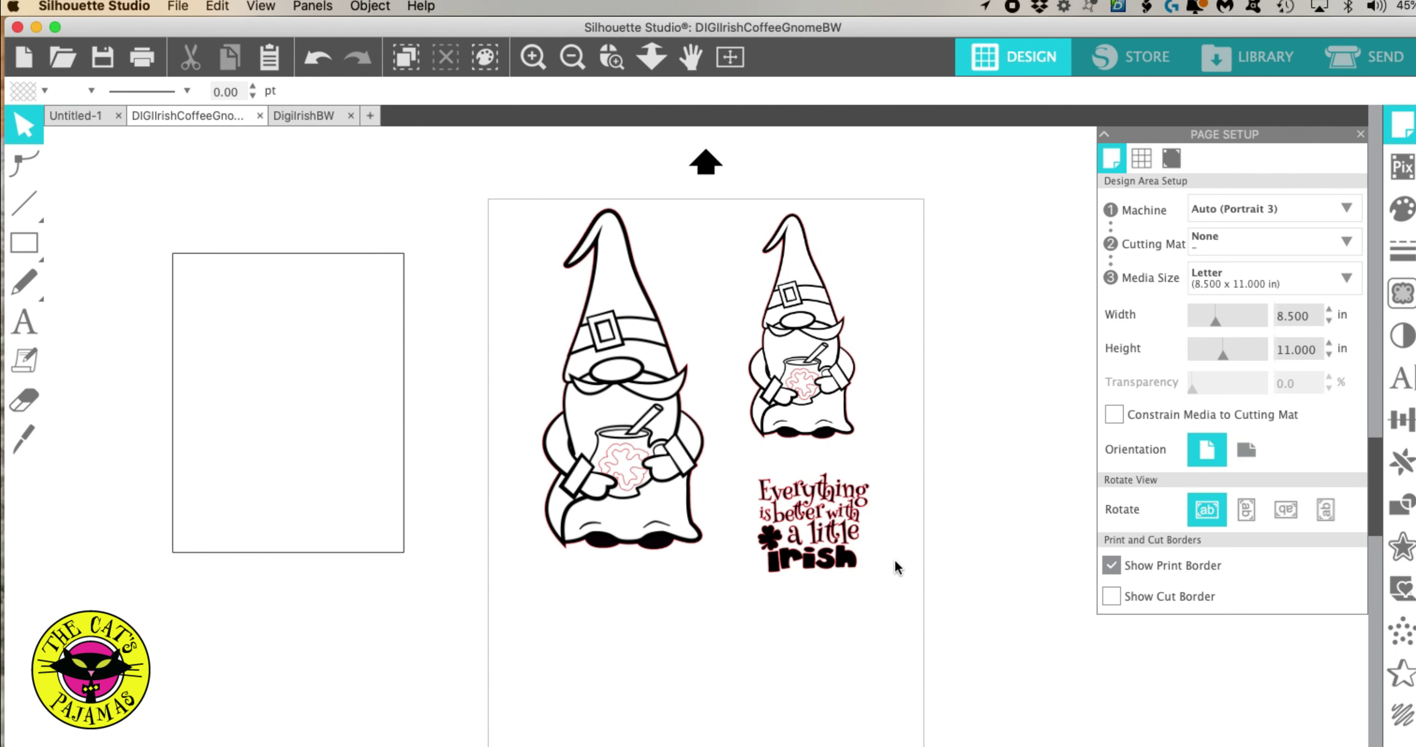
Copy and paste the 2.003 × 1.791 in sentiment, moving the duplicate beneath the large gnome.
left_click(833, 556)
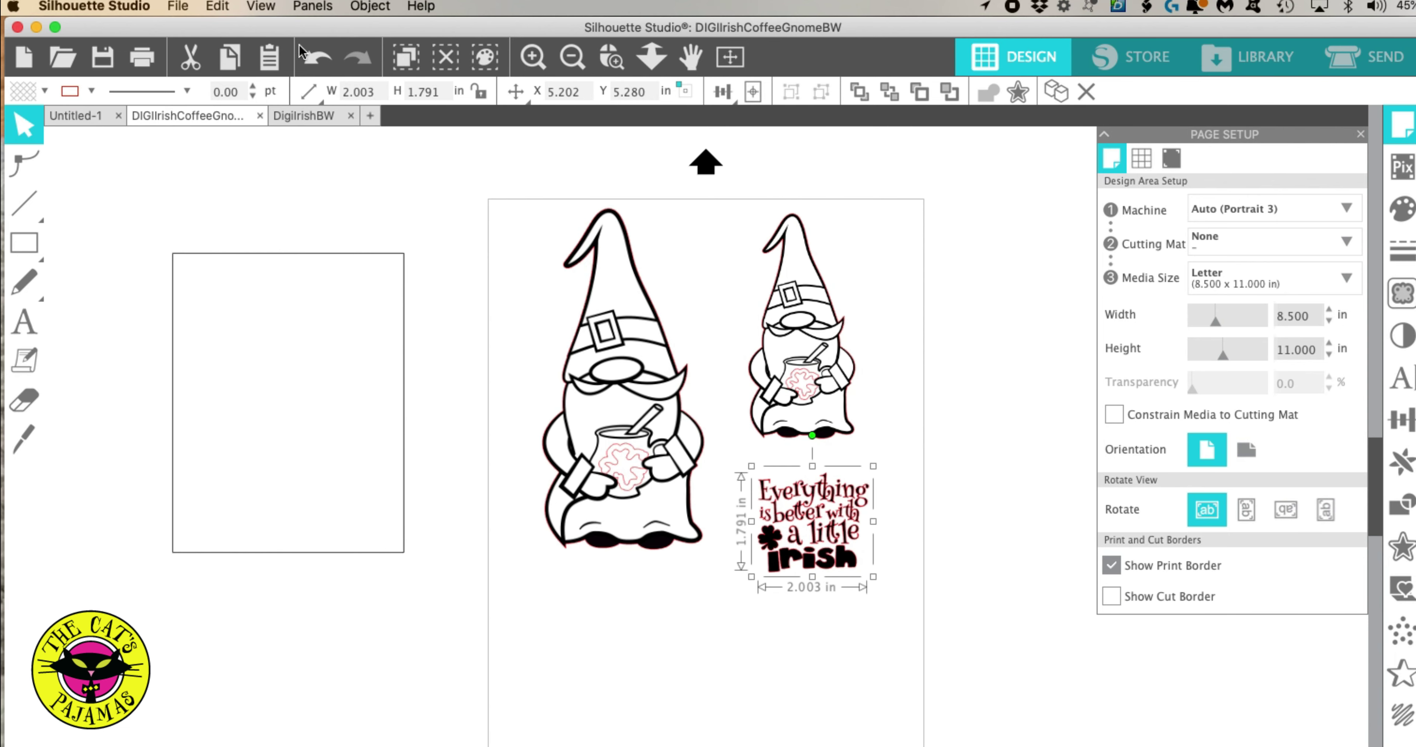
left_click(261, 6)
mouse_move(217, 6)
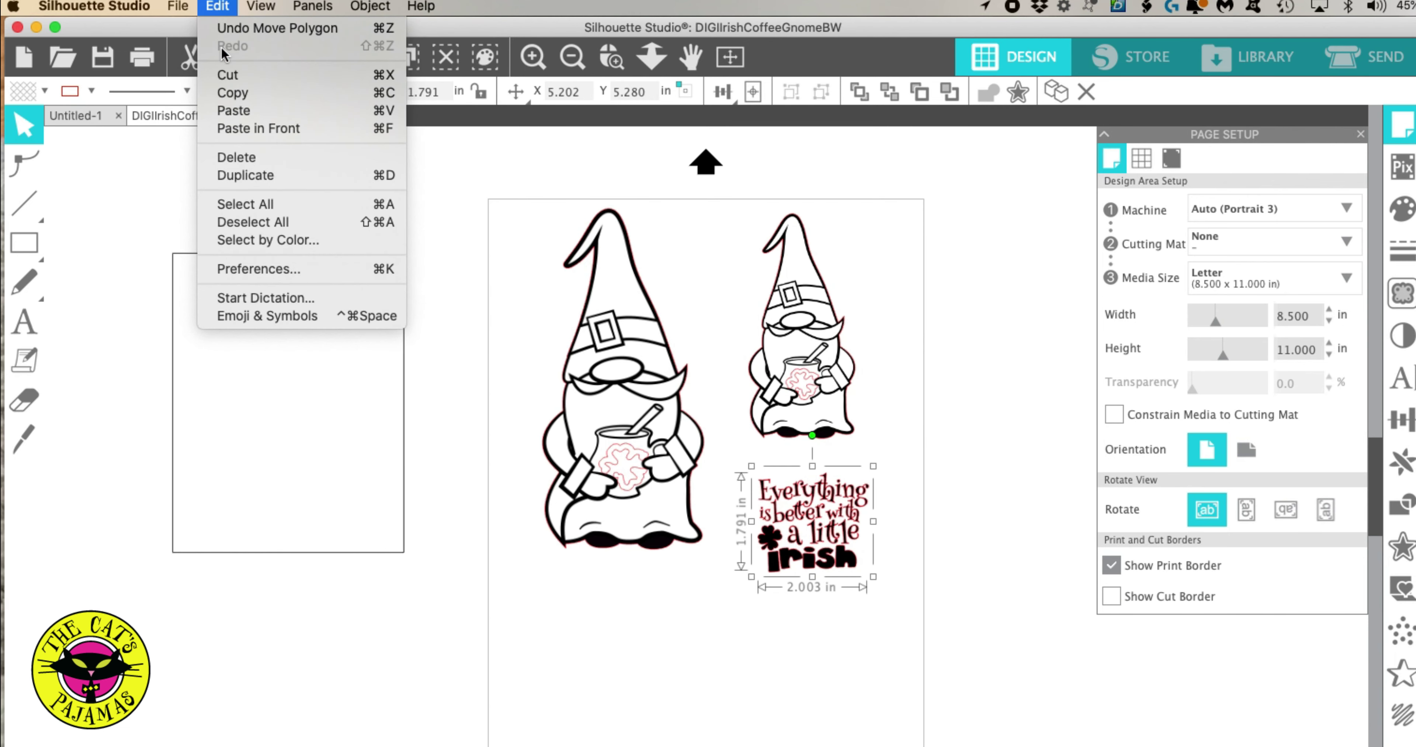
left_click(237, 91)
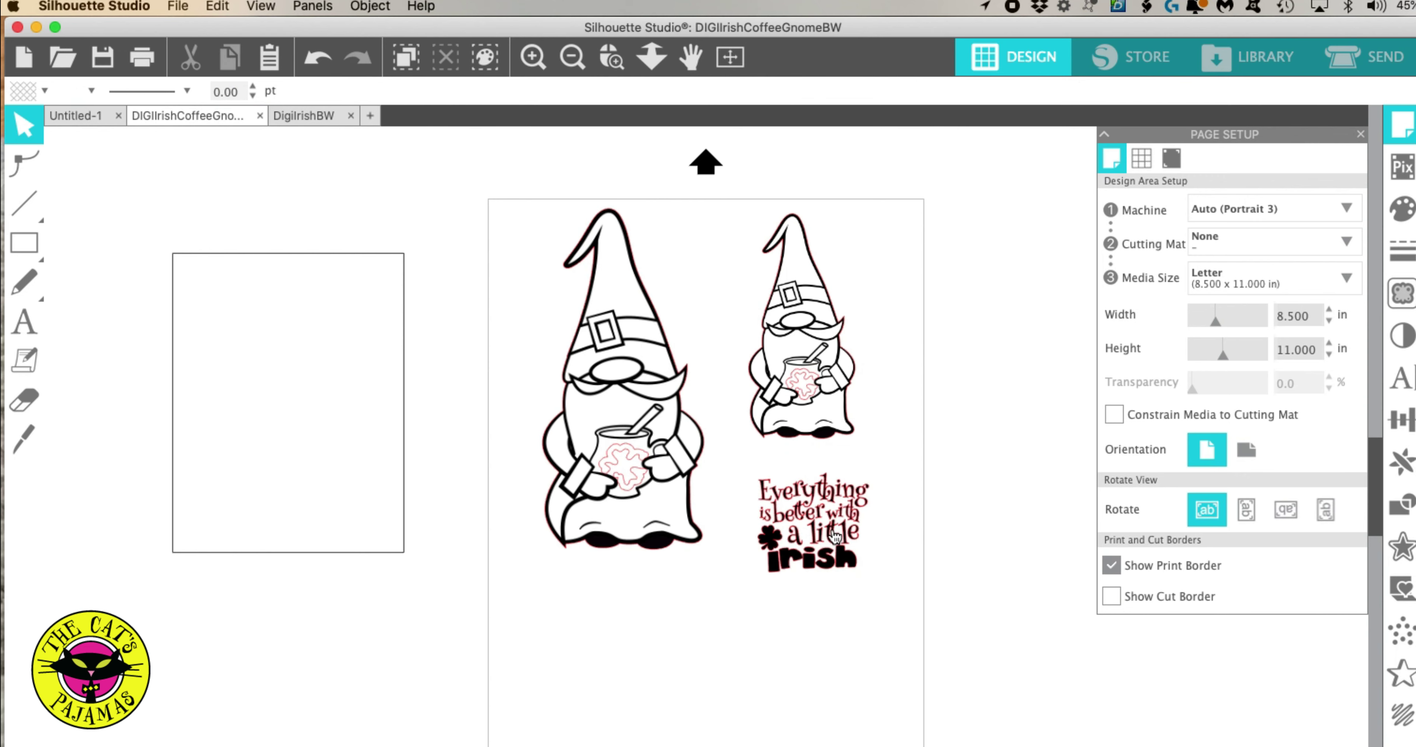
left_click(214, 4)
left_click(237, 107)
left_click_drag(813, 519, 695, 624)
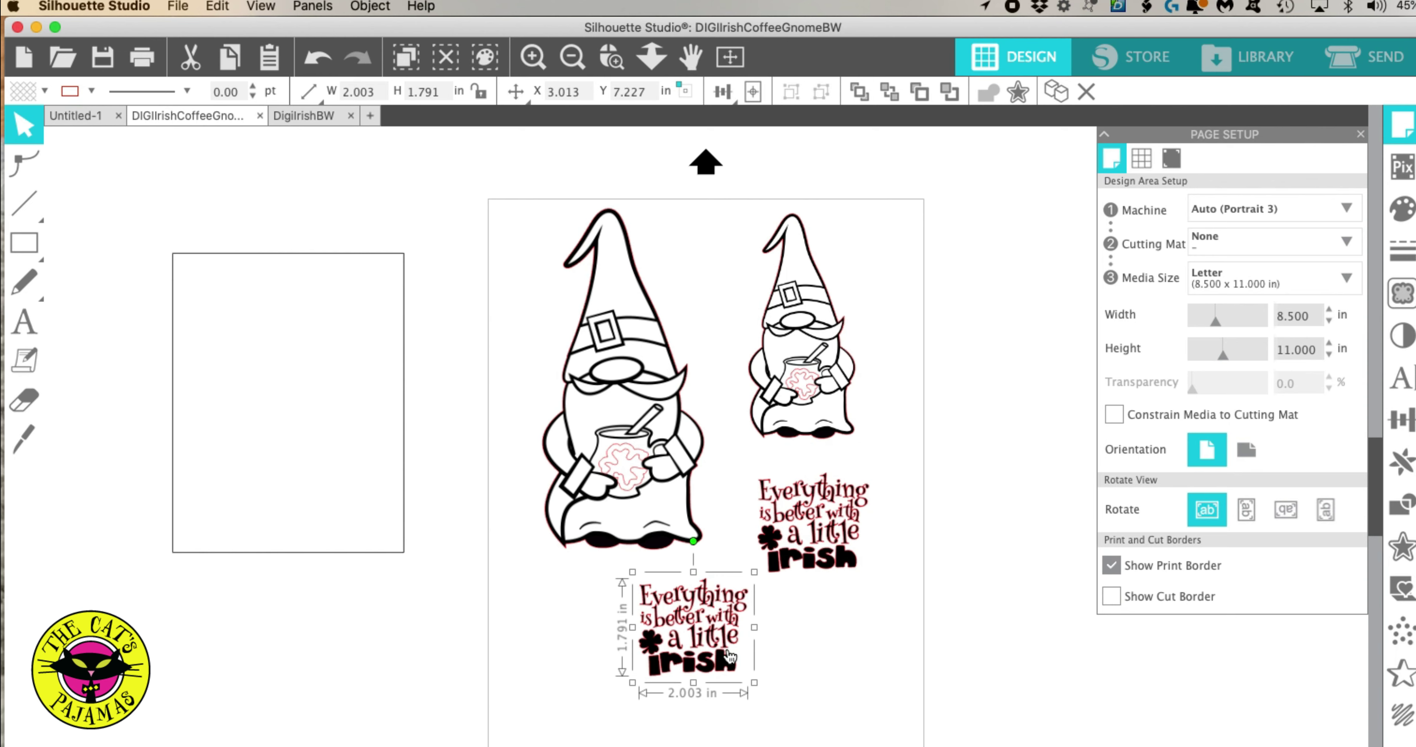
Fill the sentiment copy below the large gnome with a green swatch from the Fill panel.
left_click(1401, 211)
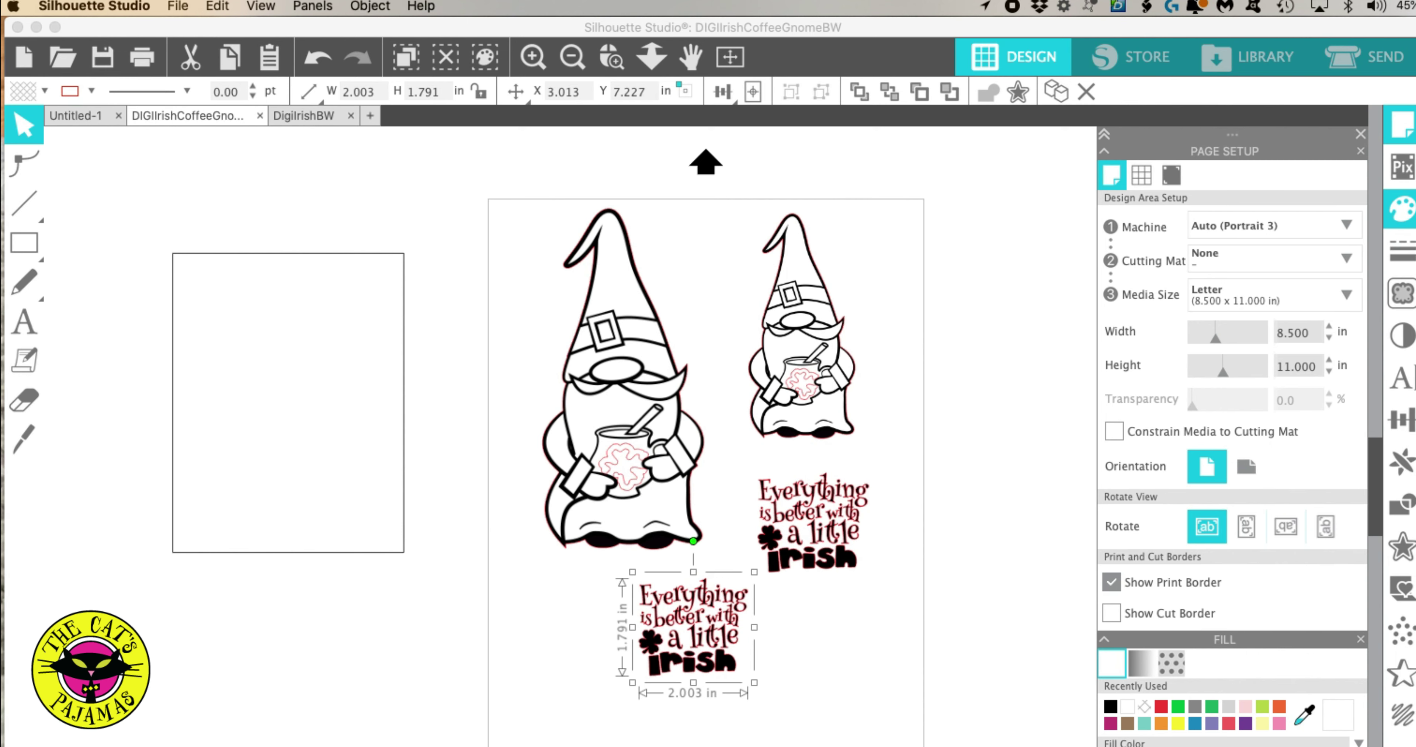
left_click(697, 653)
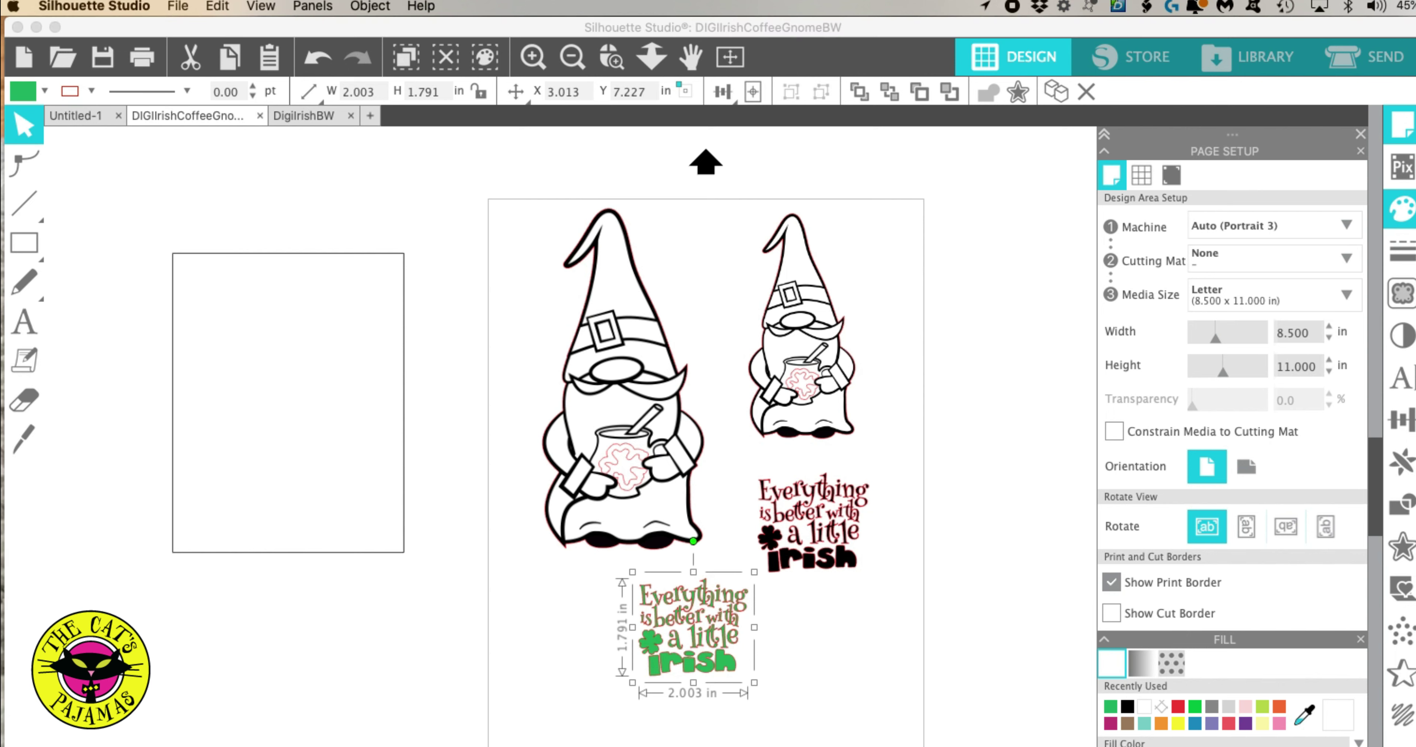
left_click(843, 694)
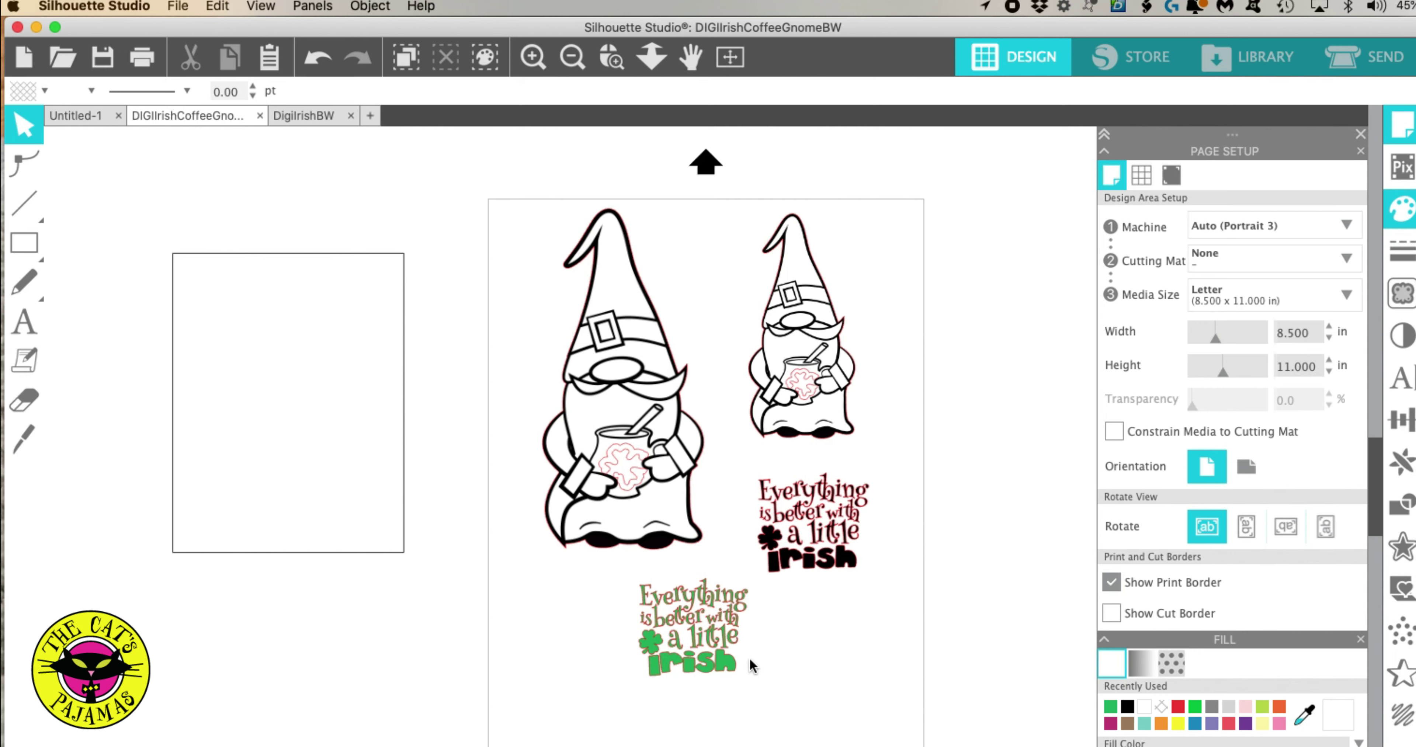
left_click(710, 621)
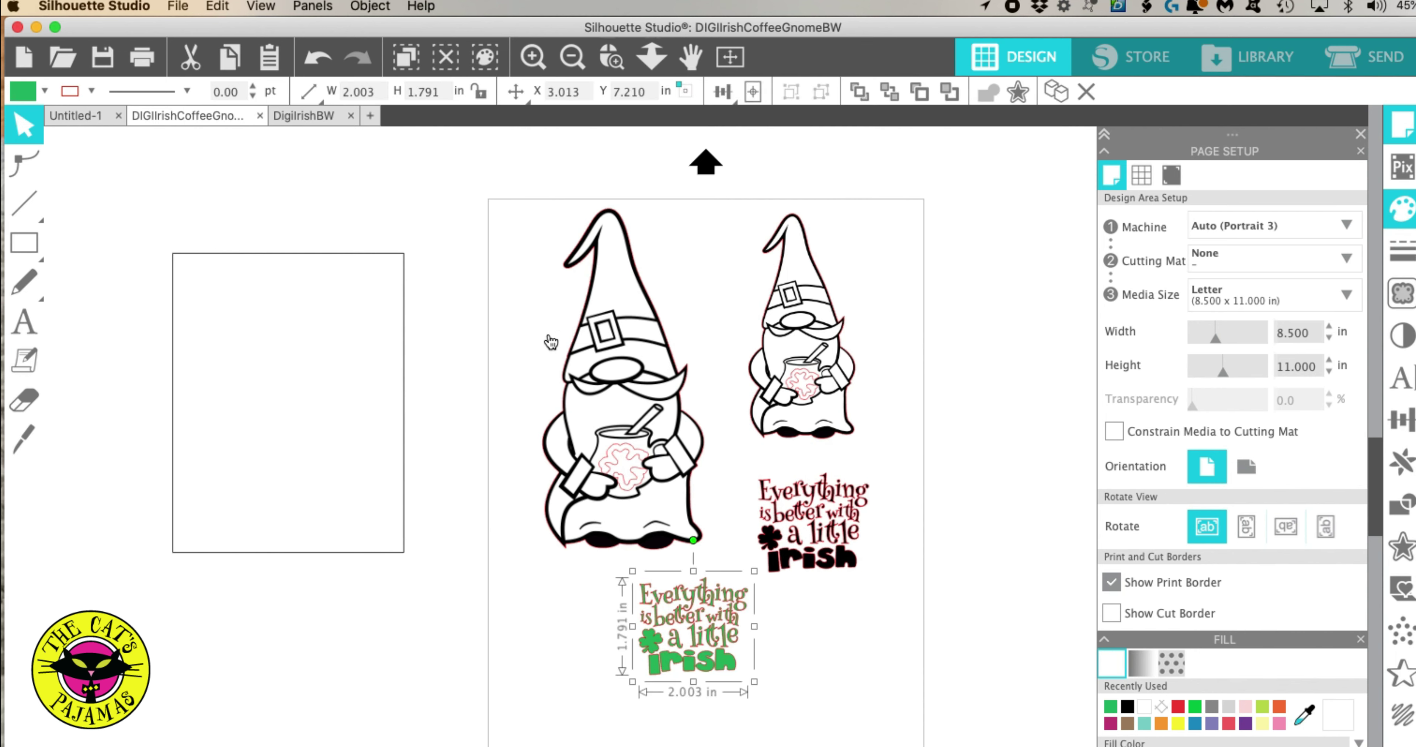
Split the green sentiment into separate paths.
left_click(369, 5)
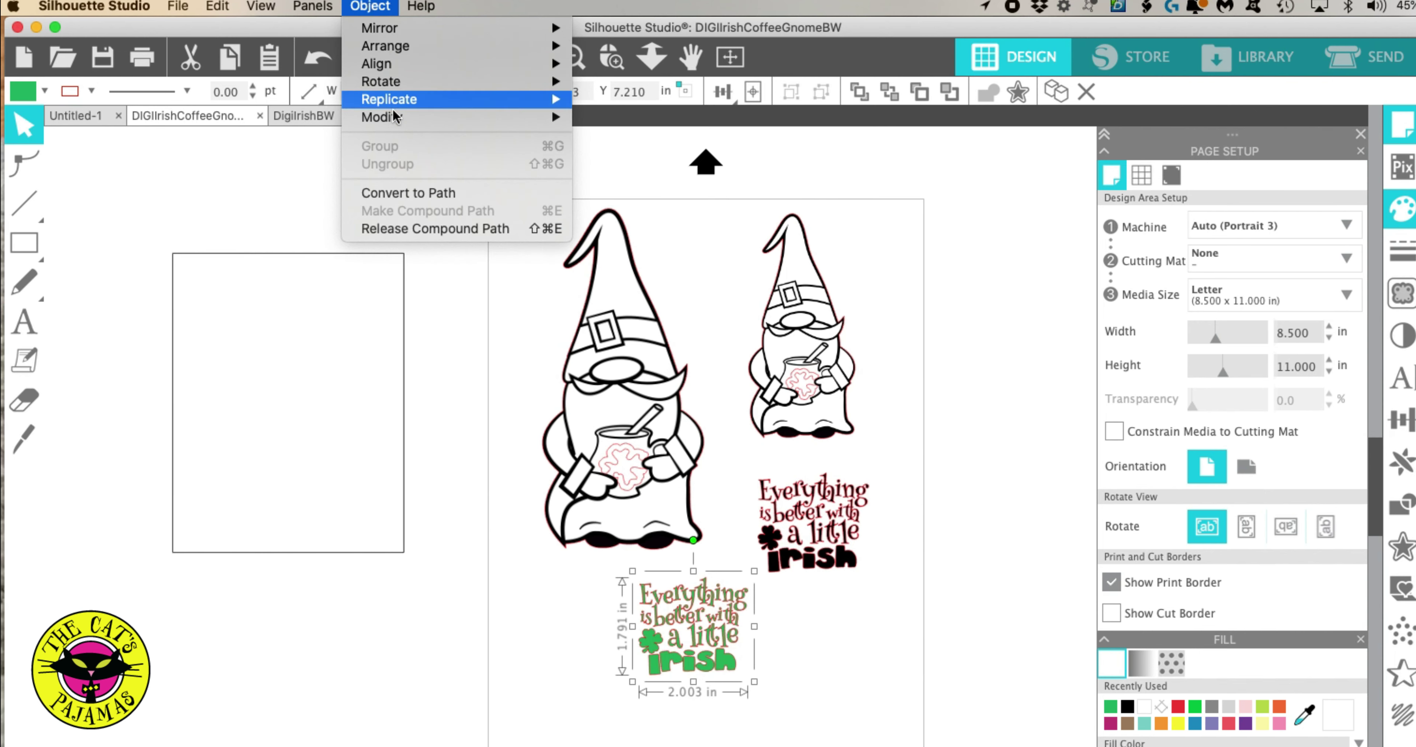
left_click(412, 225)
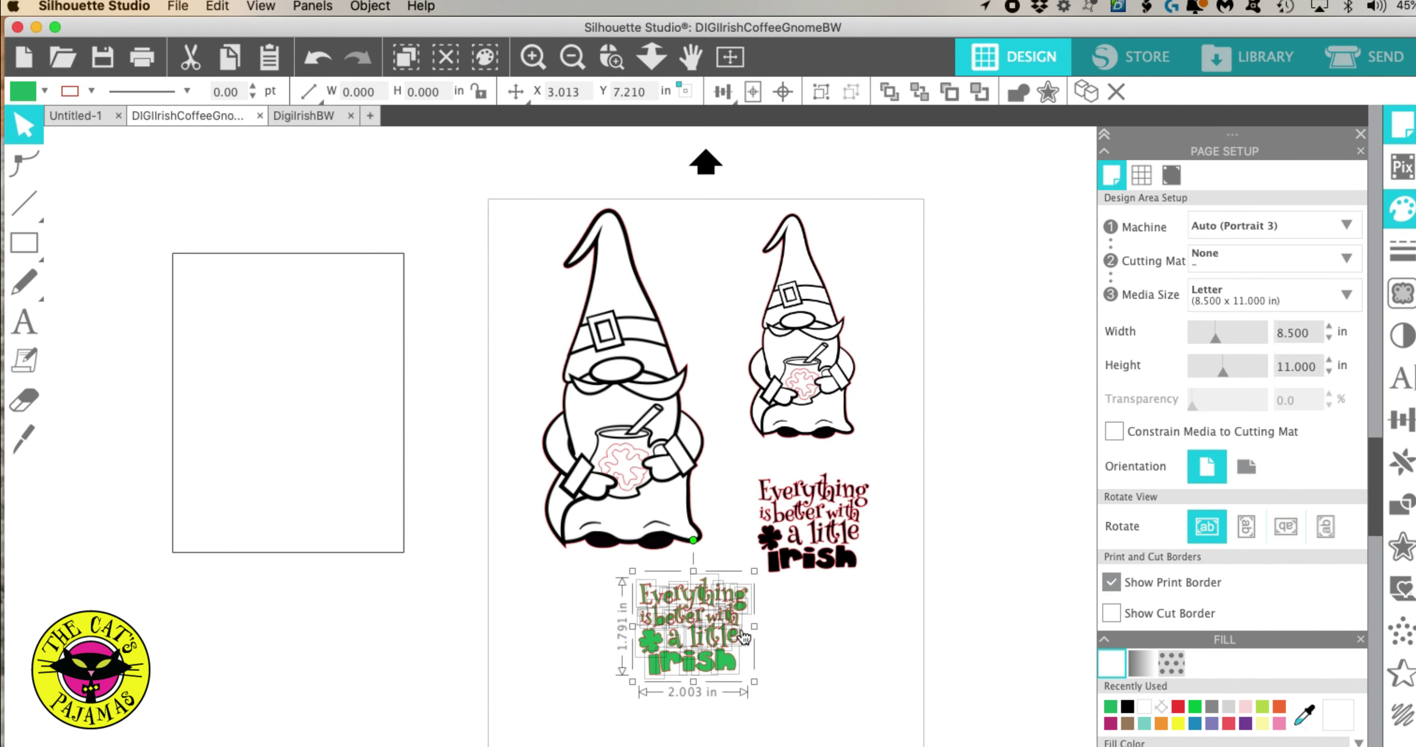
left_click(841, 667)
Recolour most of the lower sentiment's letters black with the Recently Used swatch.
left_click(532, 56)
left_click(531, 57)
scroll(822, 690, "down", 3)
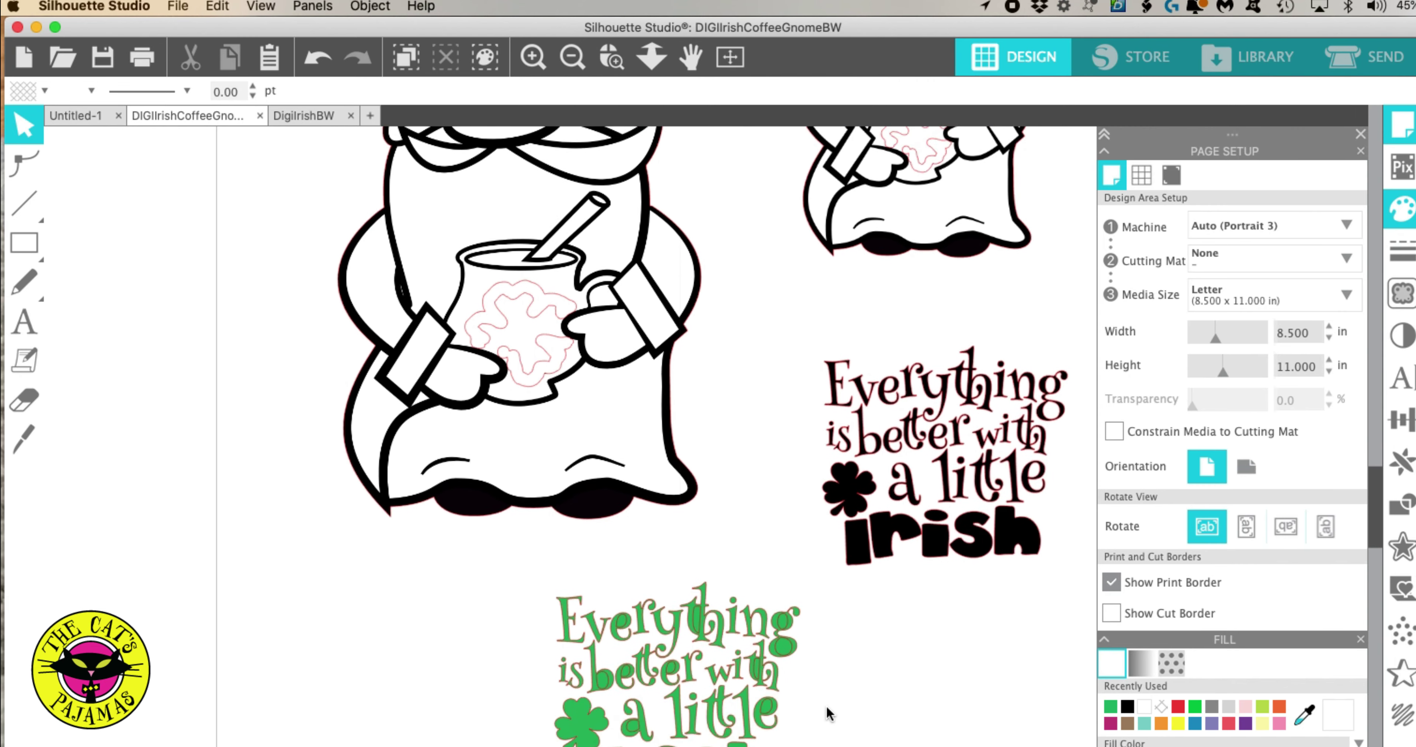
scroll(829, 714, "down", 1)
scroll(829, 713, "down", 1)
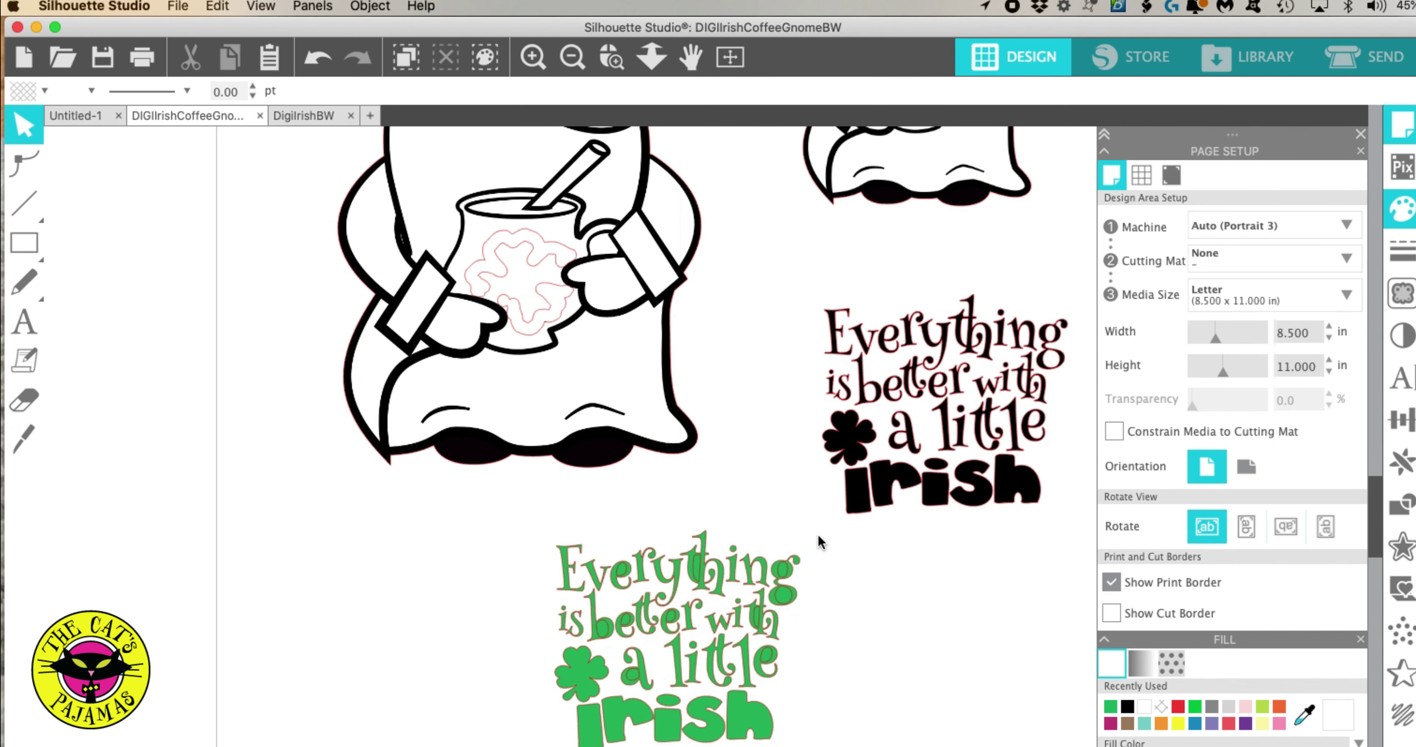
left_click_drag(817, 535, 629, 681)
left_click(1125, 708)
Turn the still-green 'Ev' and 'is' letters black and make them a compound path.
left_click(851, 609)
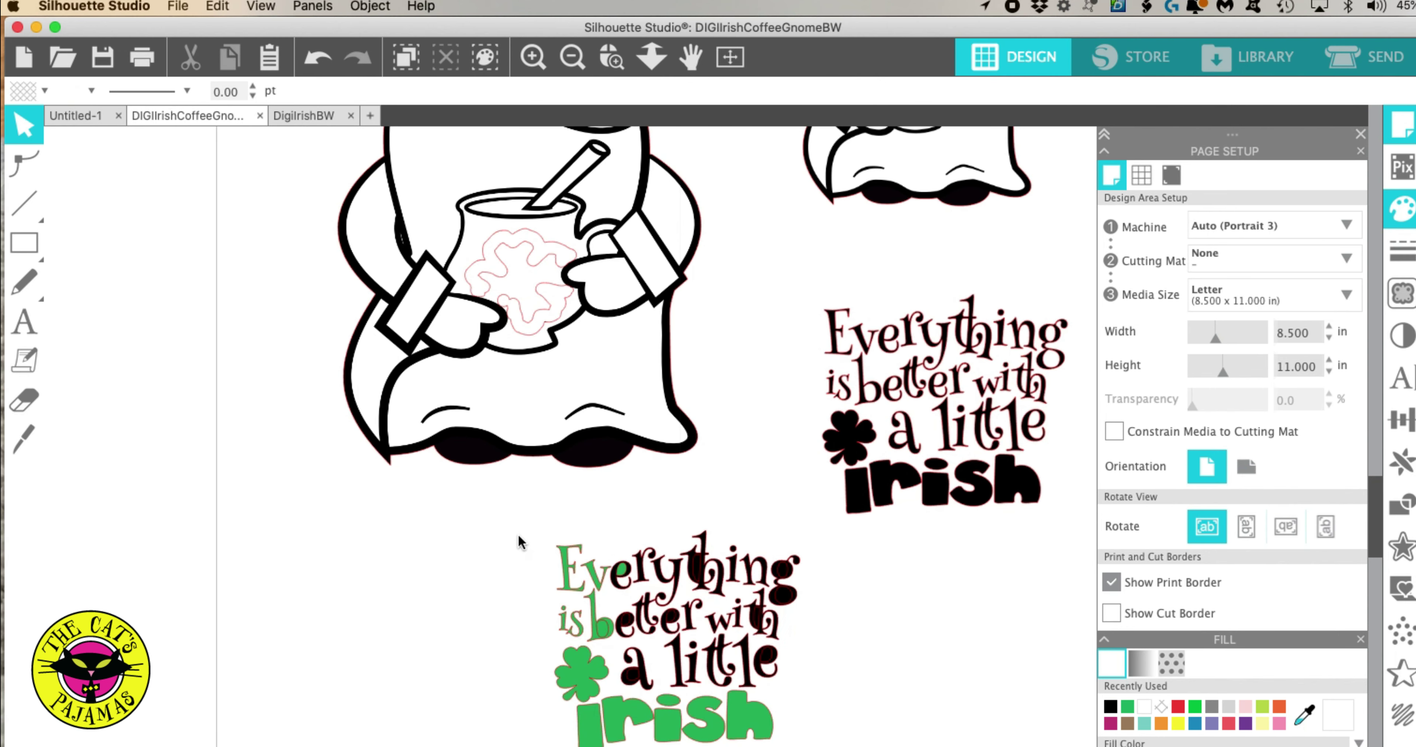
left_click_drag(519, 535, 630, 640)
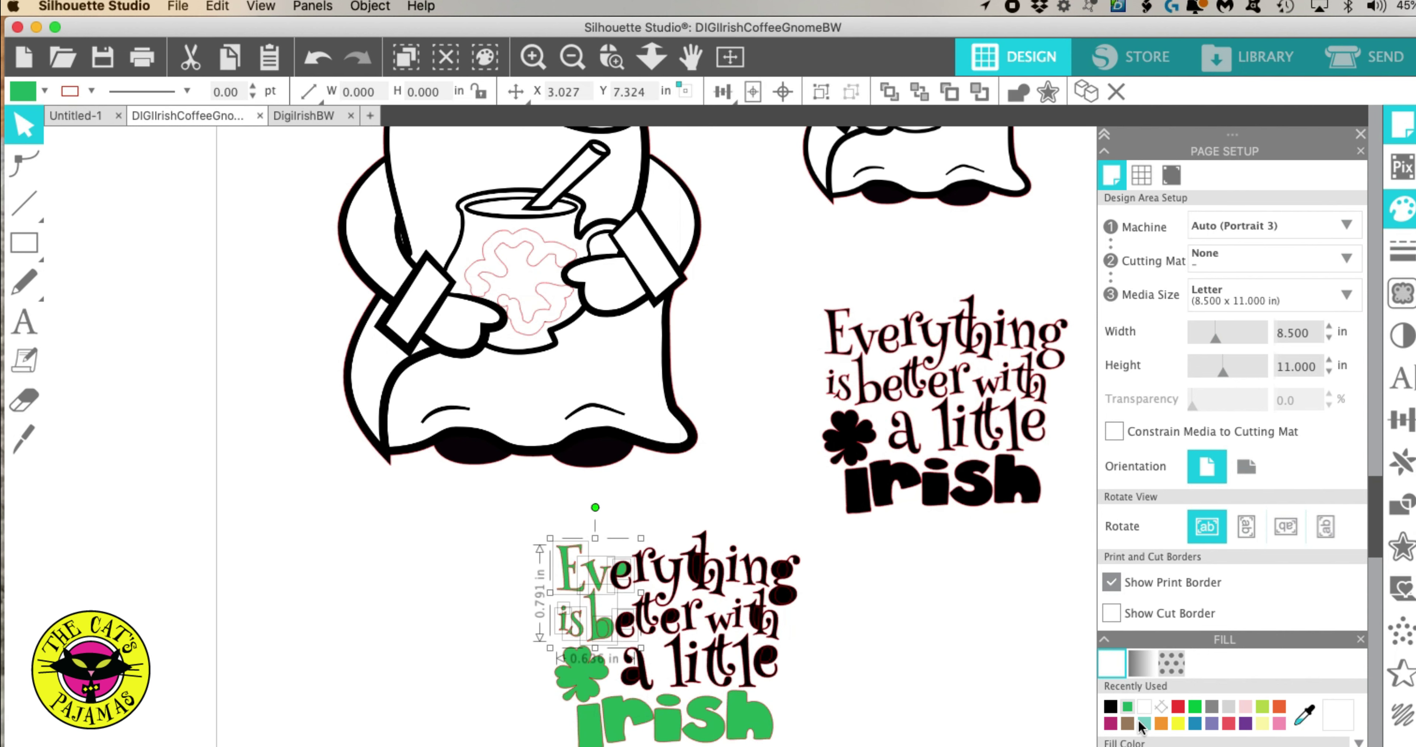
left_click(1110, 707)
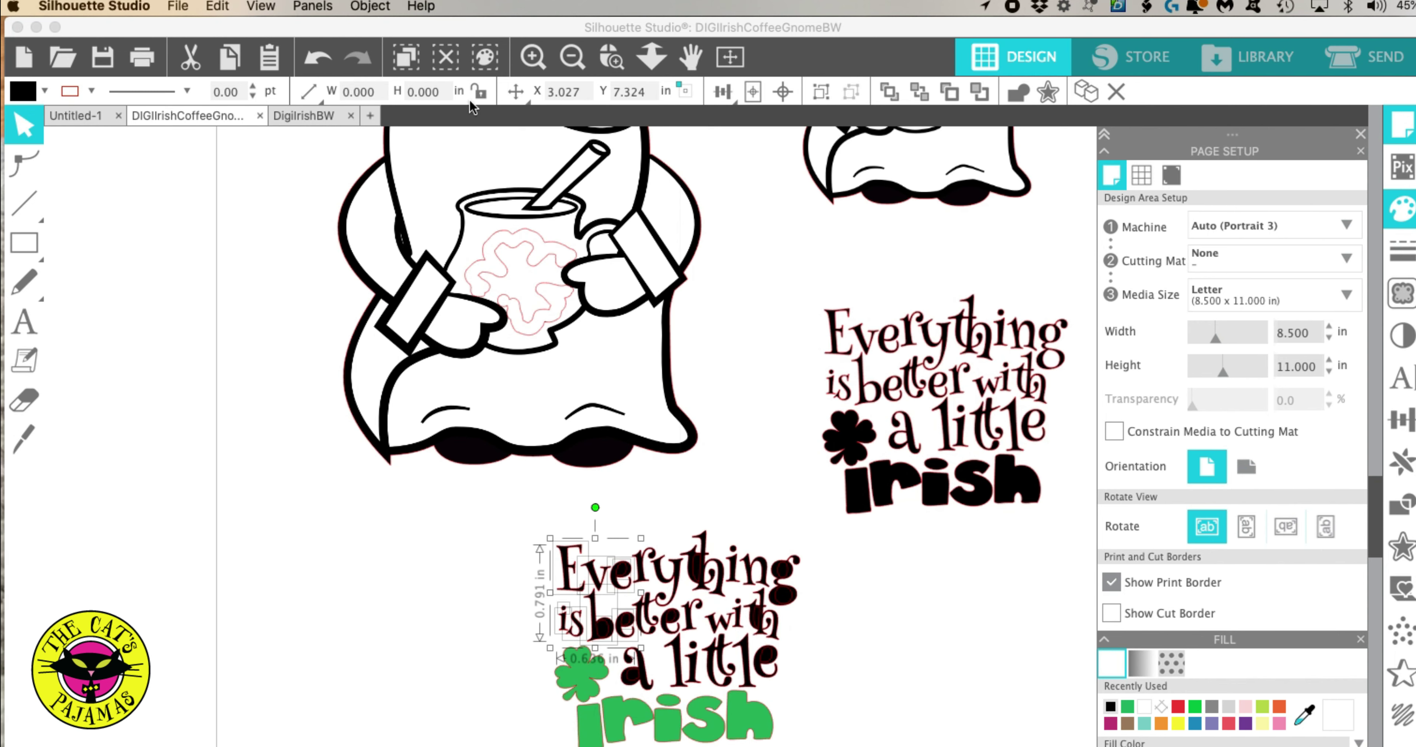
left_click(370, 6)
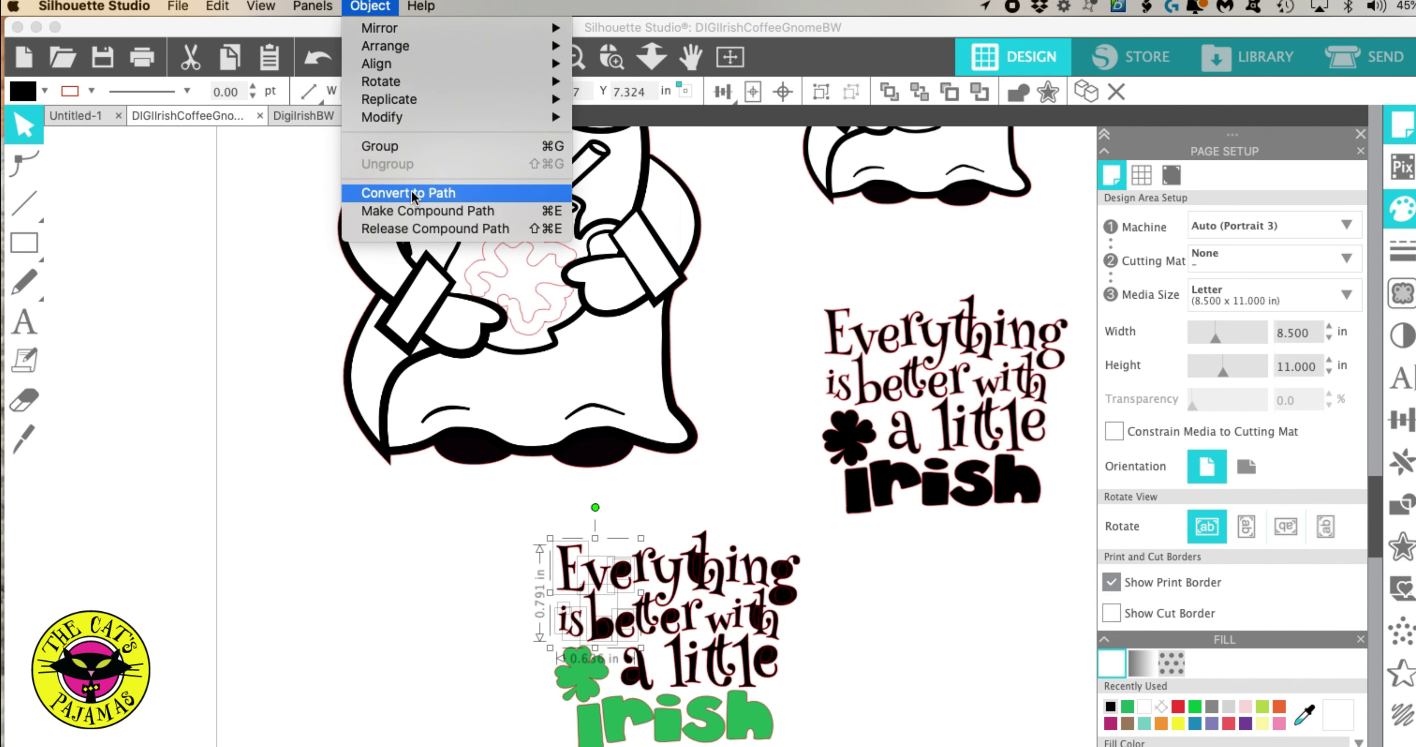
left_click(413, 213)
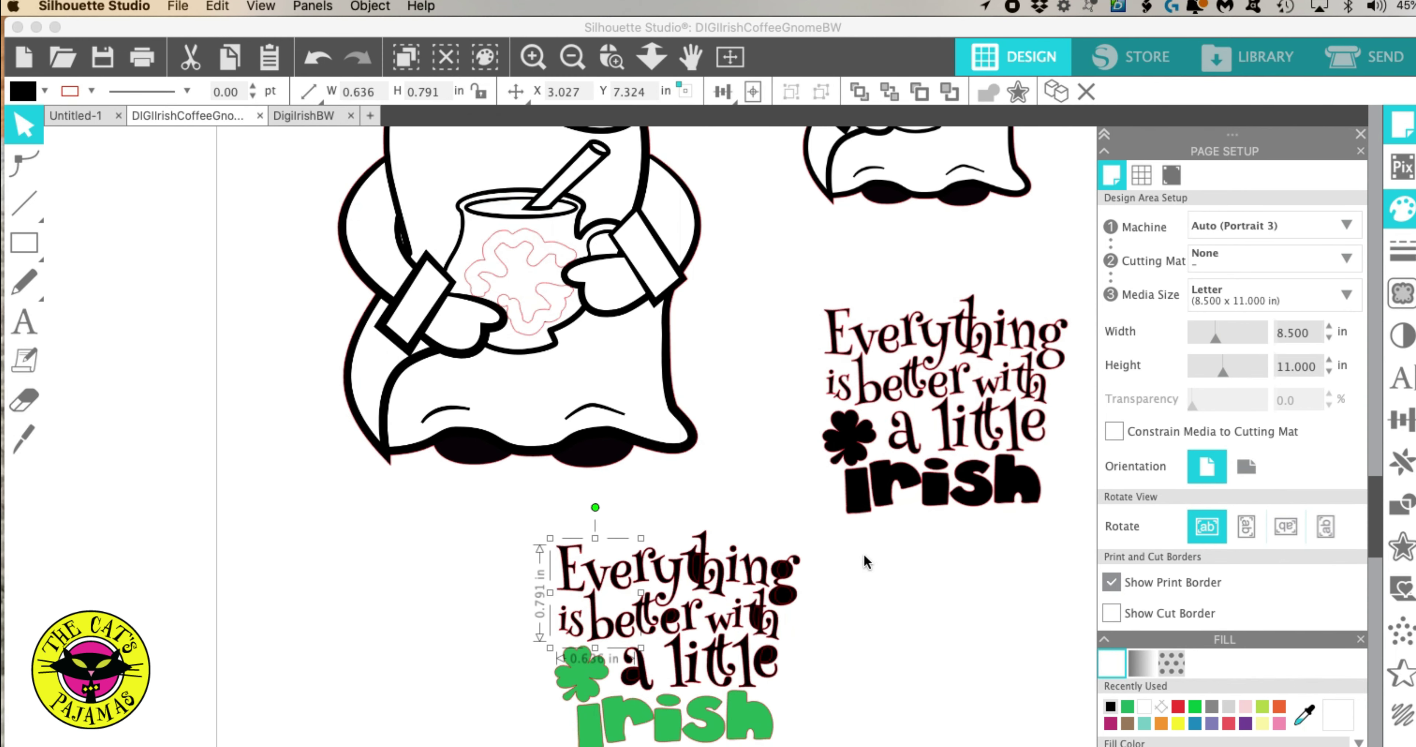
Make another set of the lower sentiment's letters a compound path.
left_click(818, 540)
left_click_drag(817, 536, 666, 666)
left_click(372, 7)
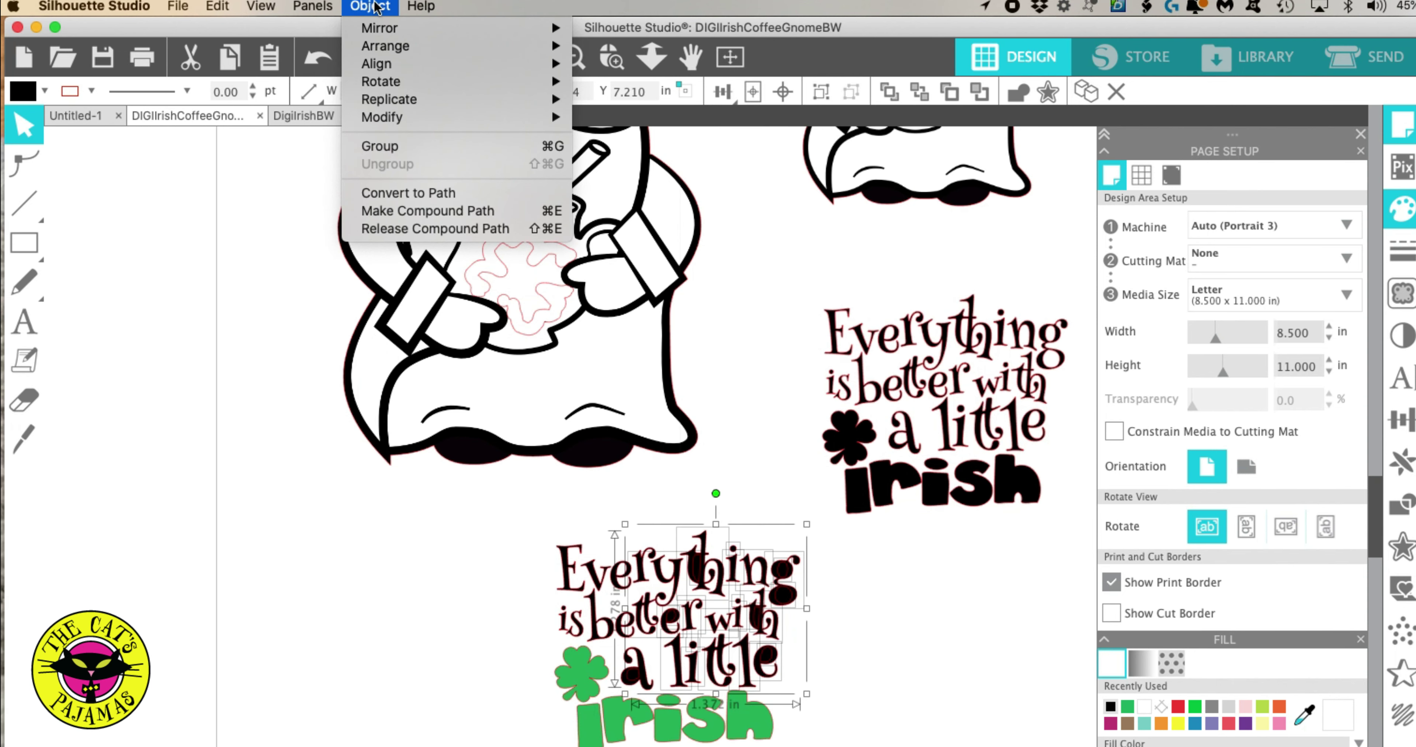
left_click(434, 211)
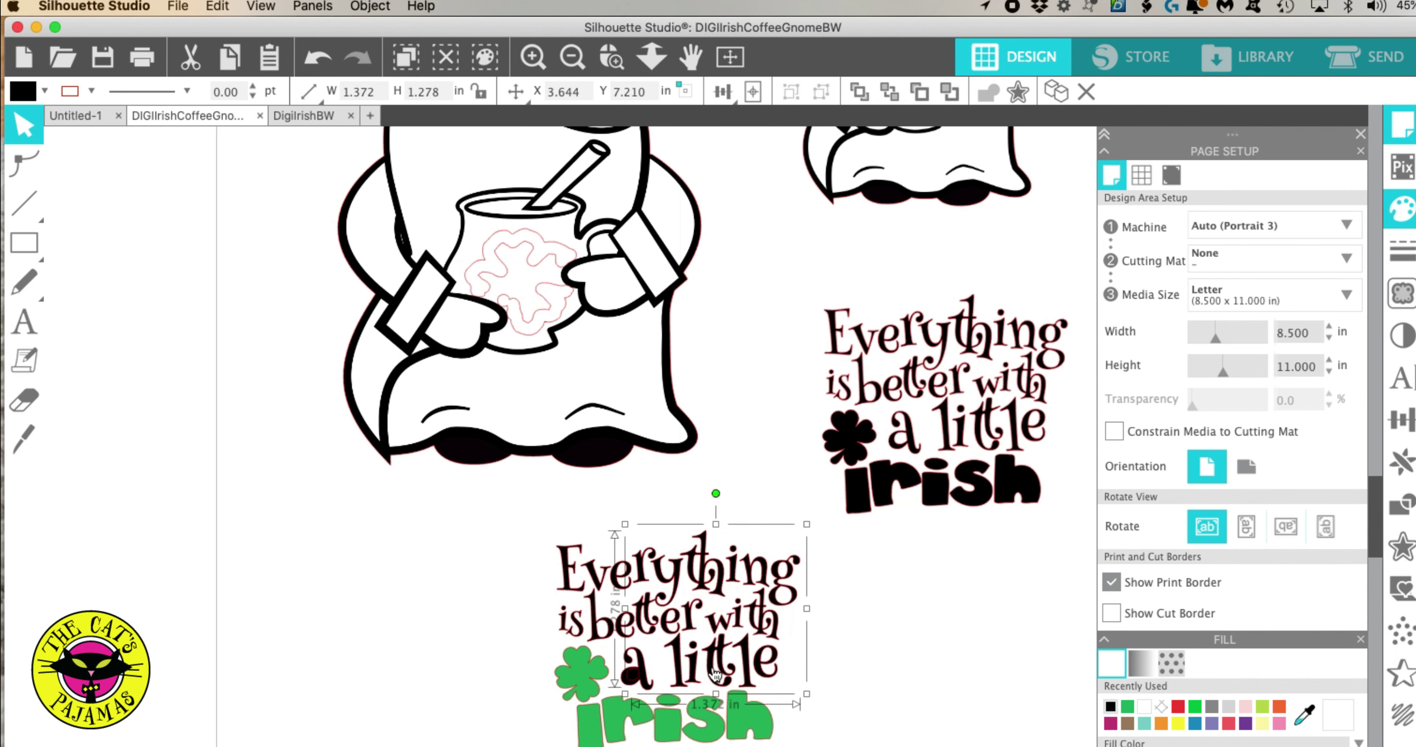
Make the letter 'a' a compound path so its centre stays hollow.
left_click(902, 690)
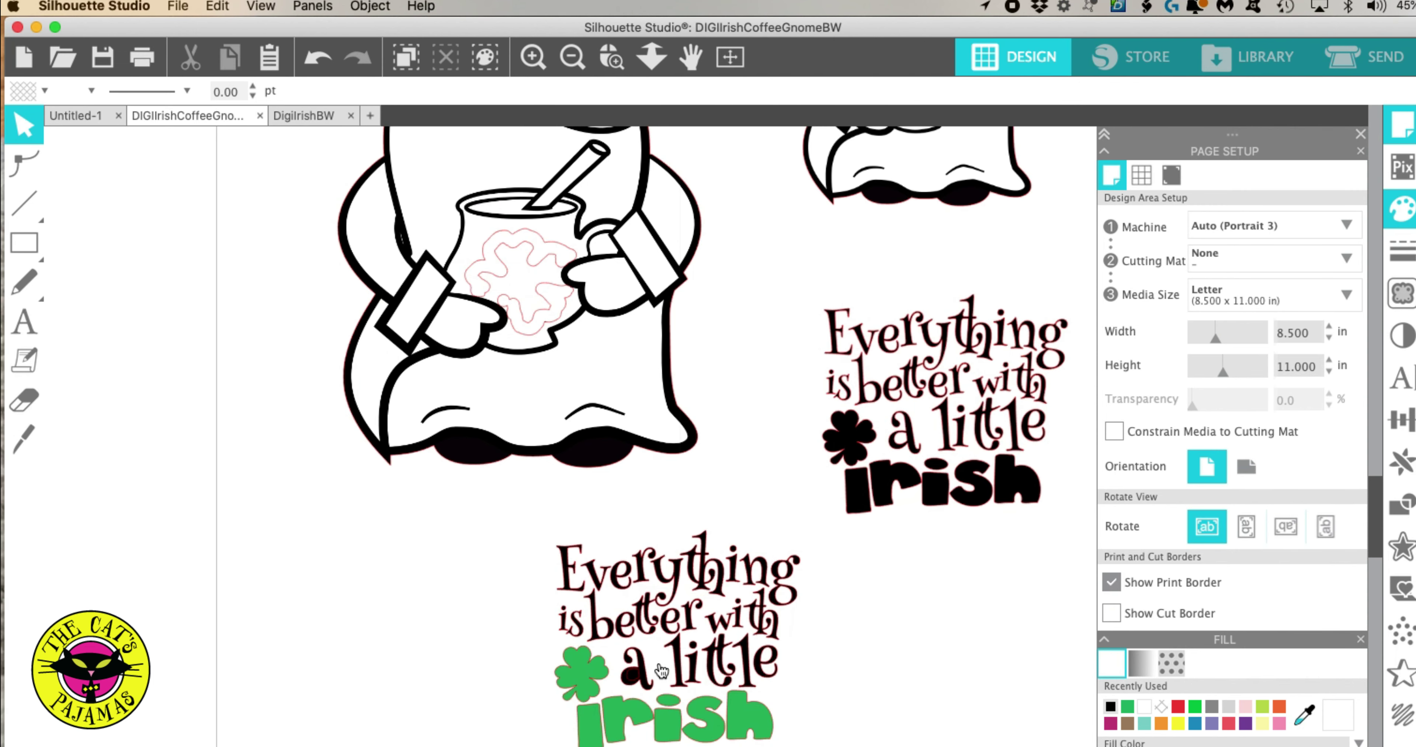
left_click(649, 680)
left_click(638, 680)
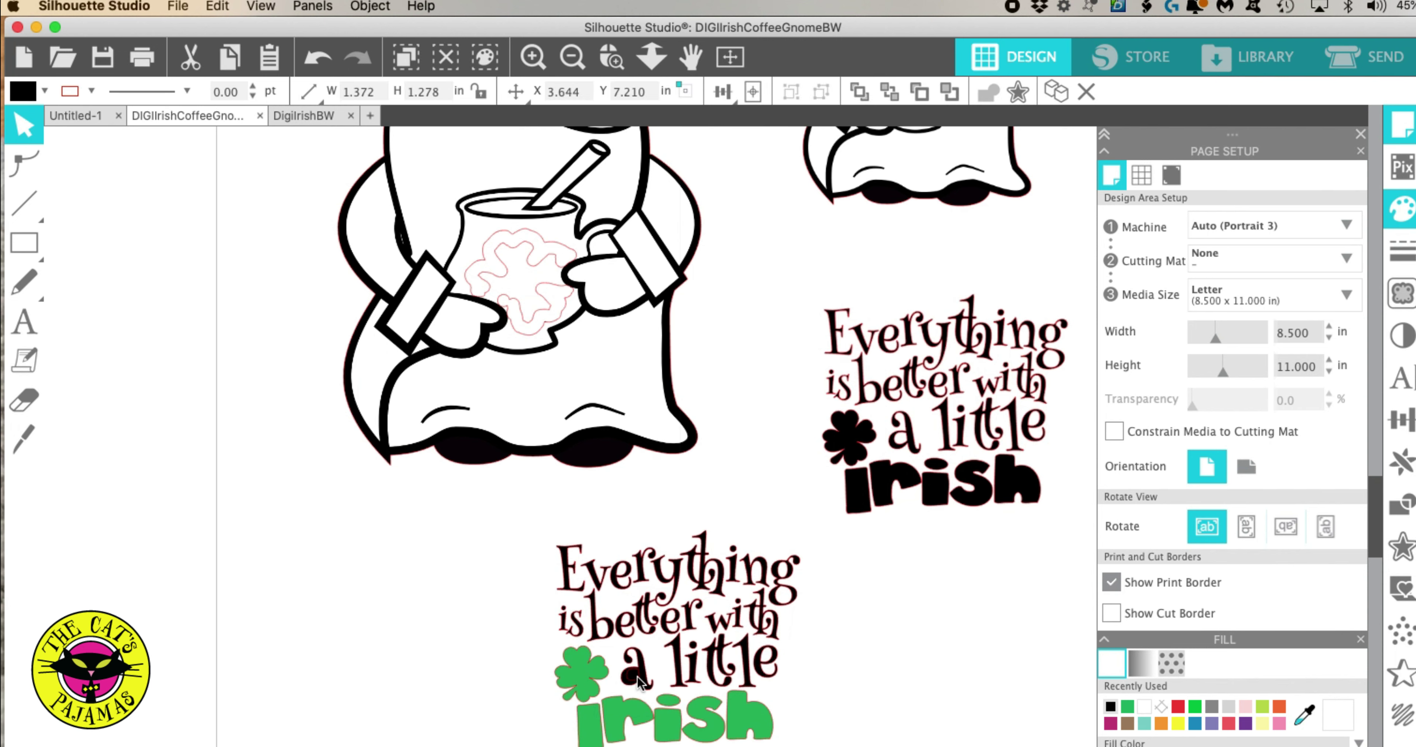
left_click(638, 655, "shift")
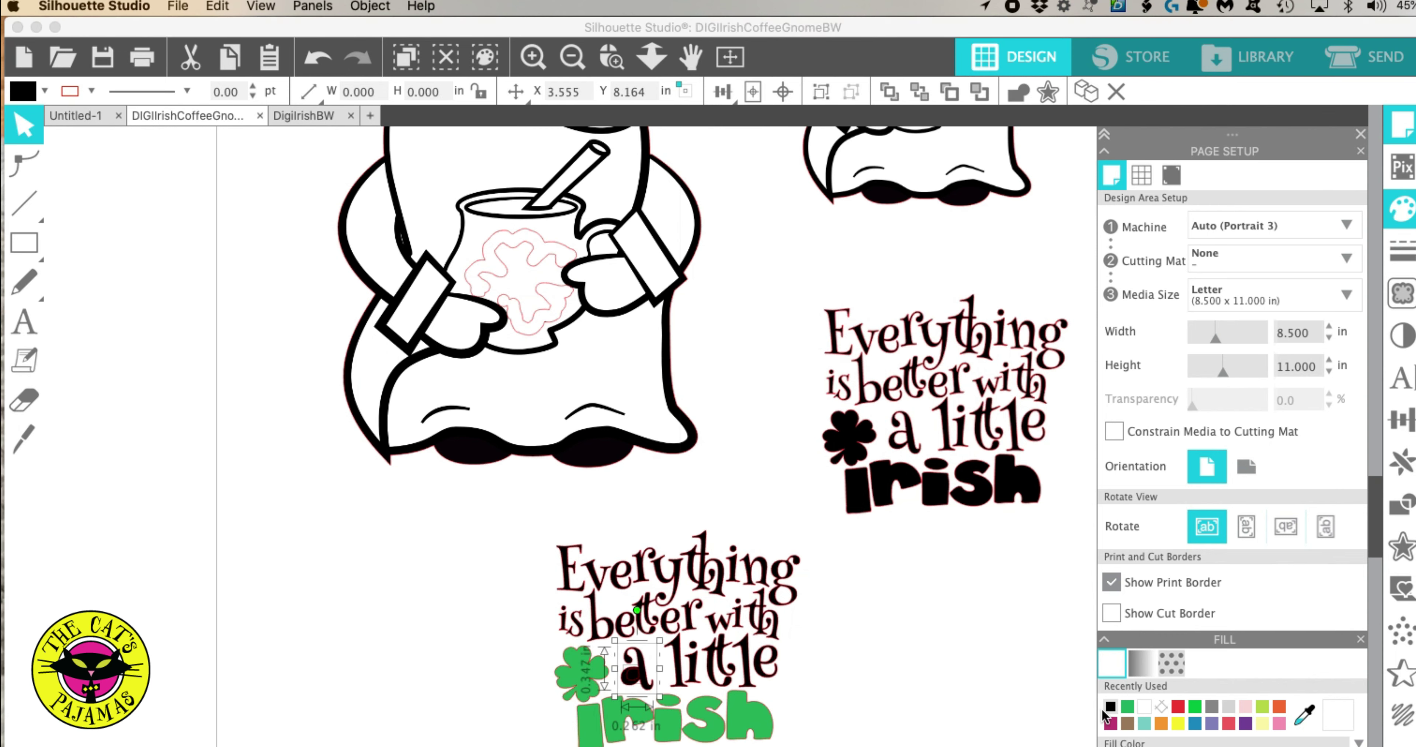
left_click(370, 5)
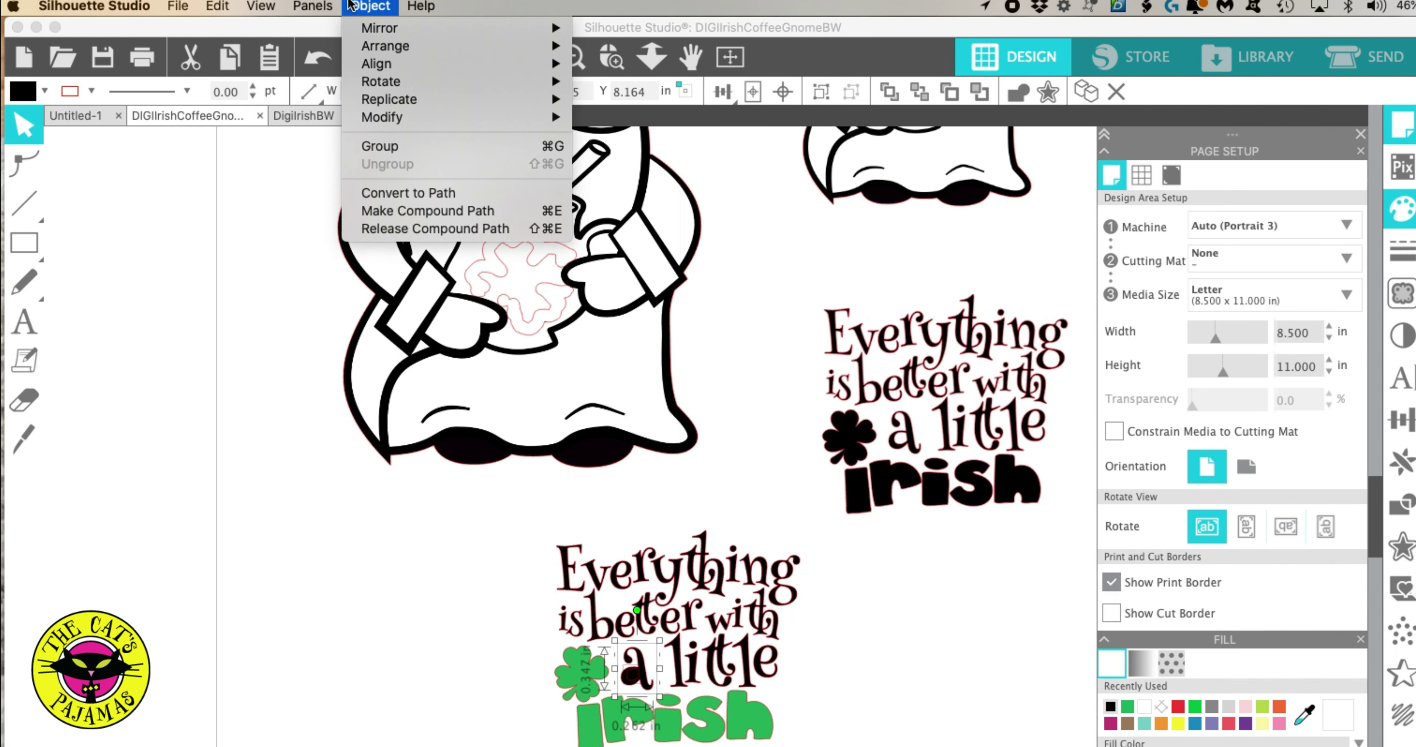
left_click(432, 211)
Group all the pieces of the lower sentiment together.
left_click(878, 739)
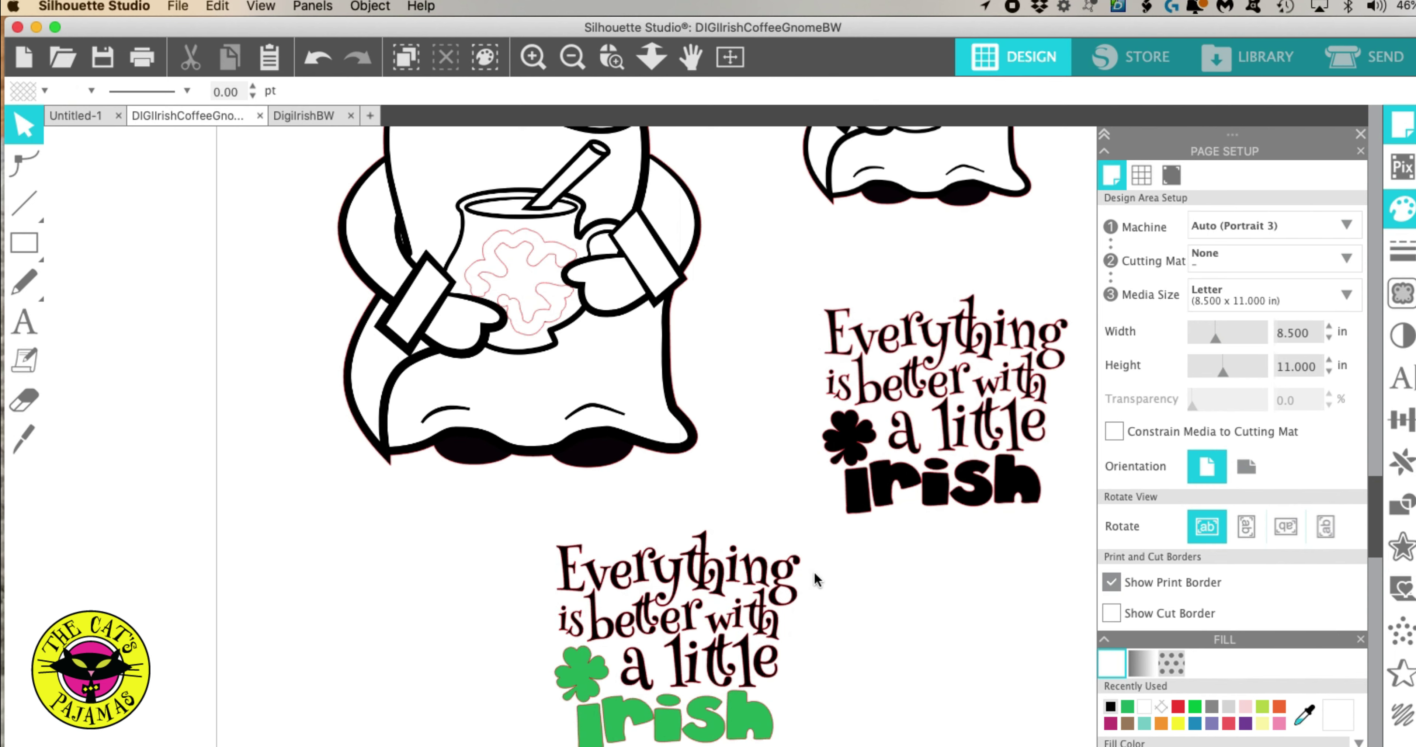
left_click(785, 572)
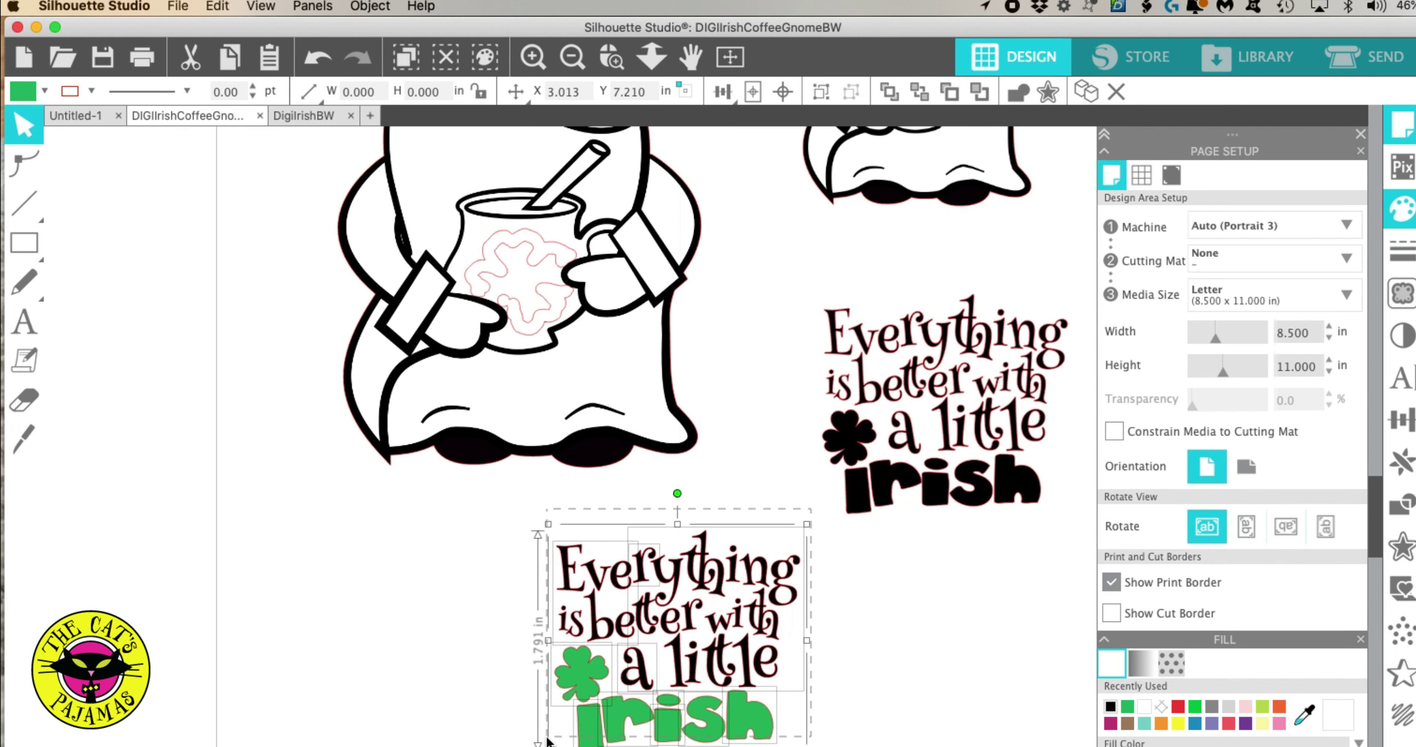
left_click(366, 6)
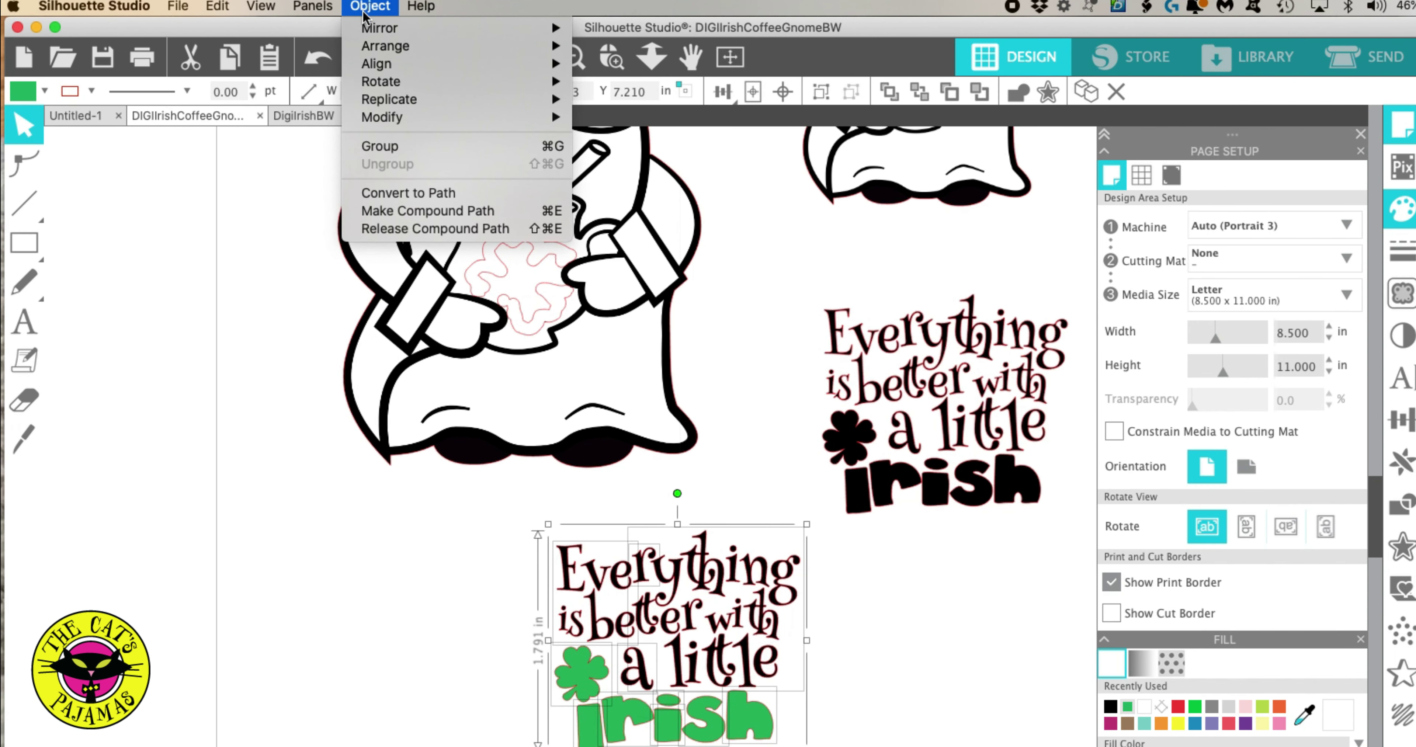
left_click(385, 146)
left_click(939, 689)
Stack the green sentiment under the red one, nudge the big gnome down, and preview the print.
left_click(572, 56)
left_click_drag(707, 565, 781, 552)
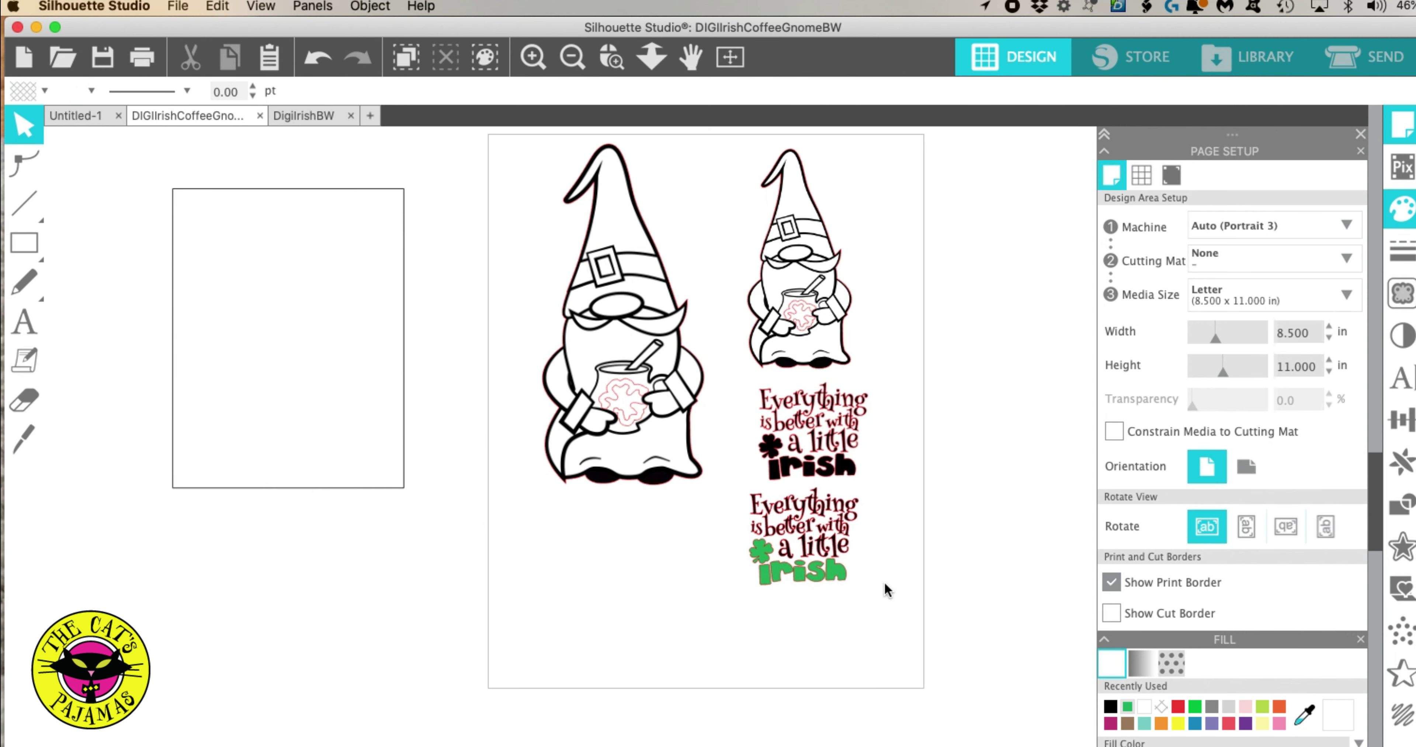
left_click_drag(667, 429, 667, 460)
left_click(1058, 581)
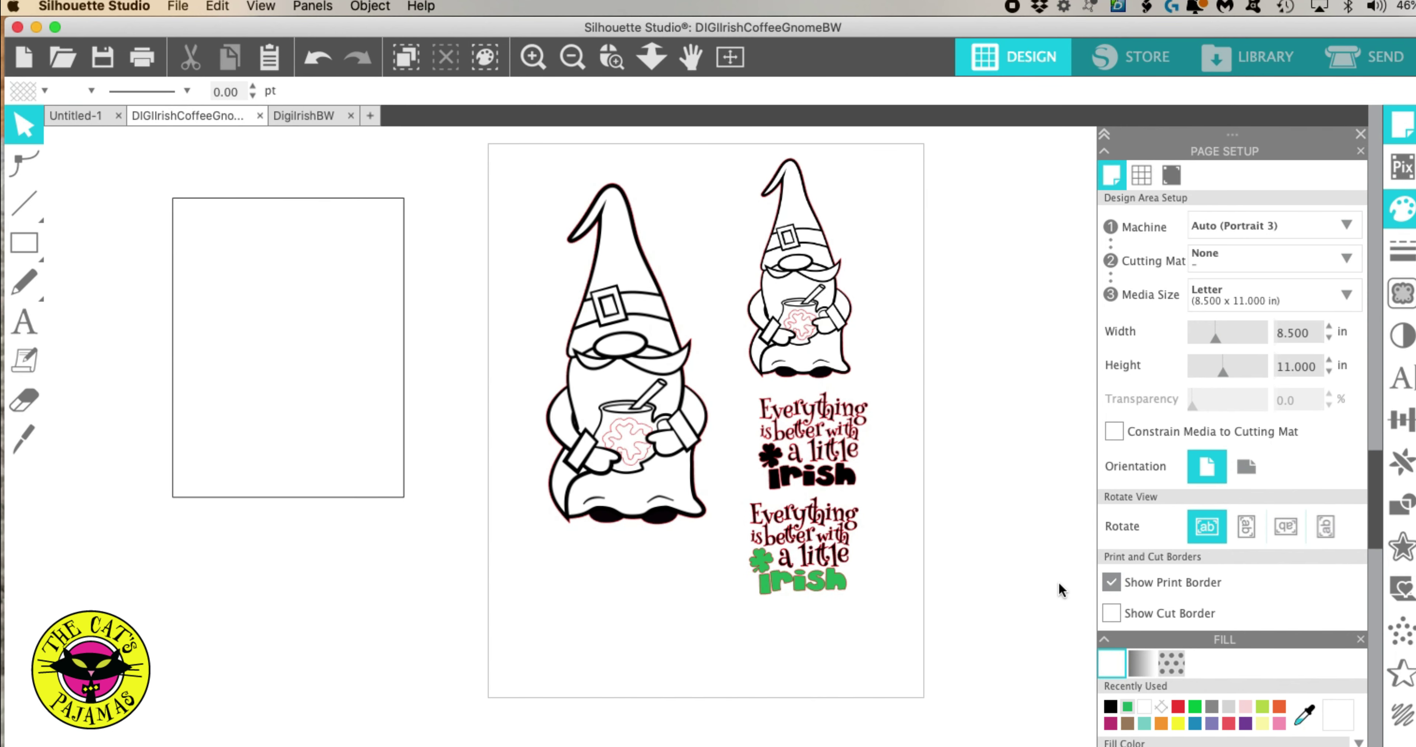
left_click(144, 57)
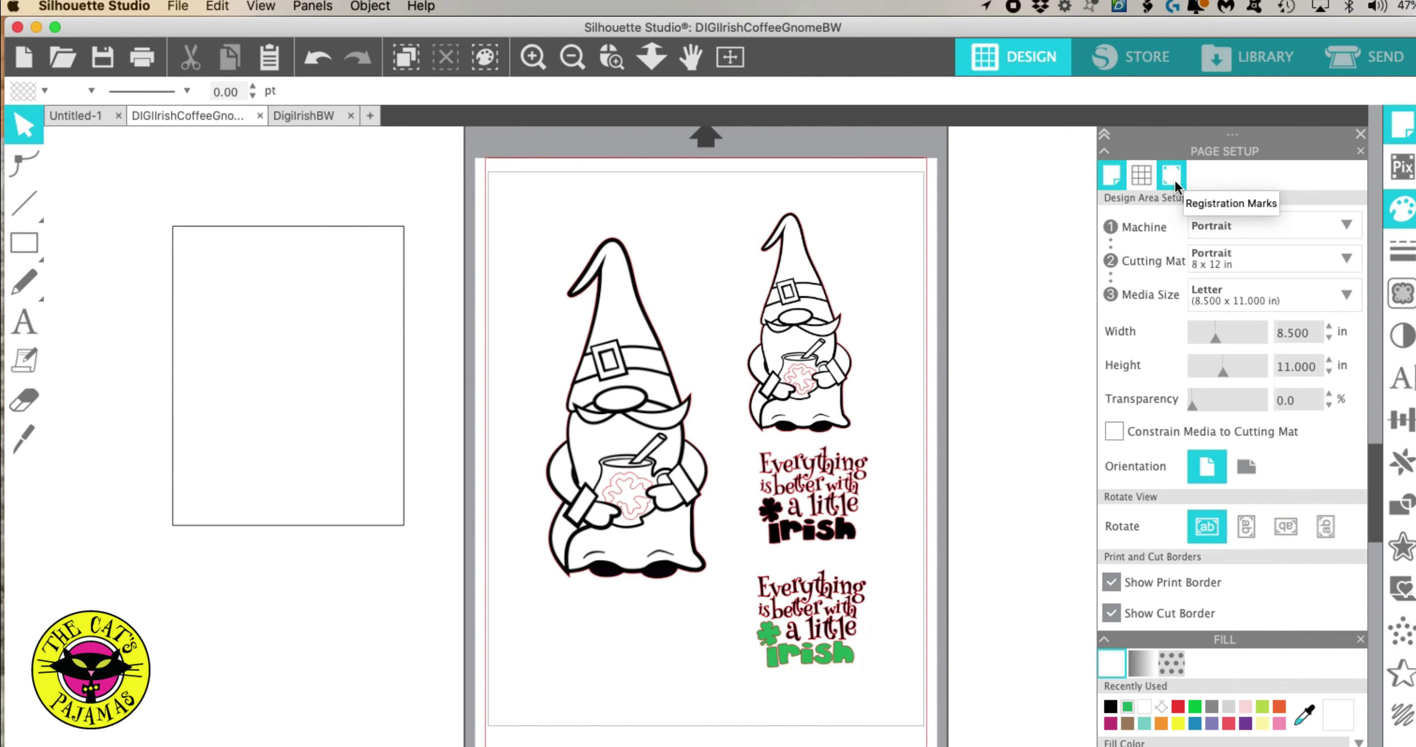
Turn registration marks on (0.785 in length, 0.50 thickness, 0.625 in inset).
left_click(1174, 177)
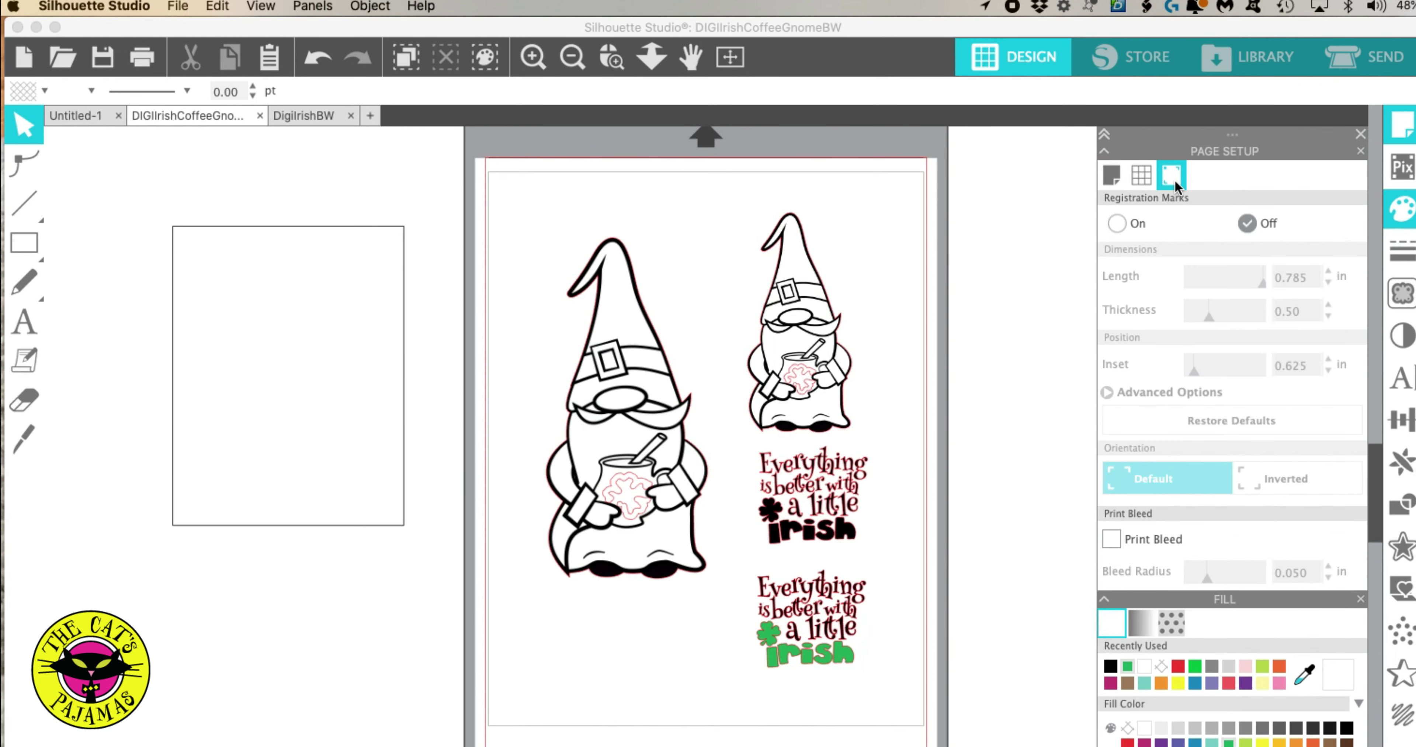
left_click(1116, 224)
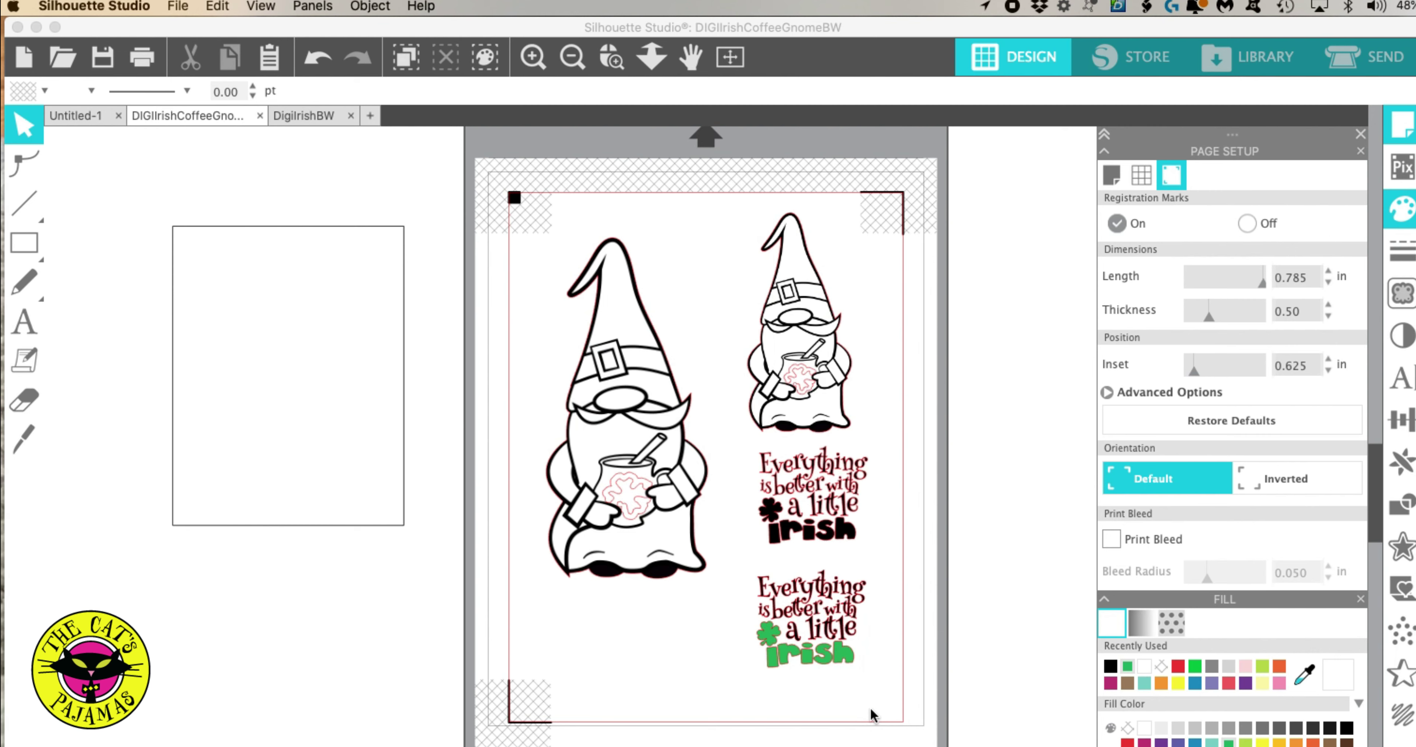
left_click(145, 63)
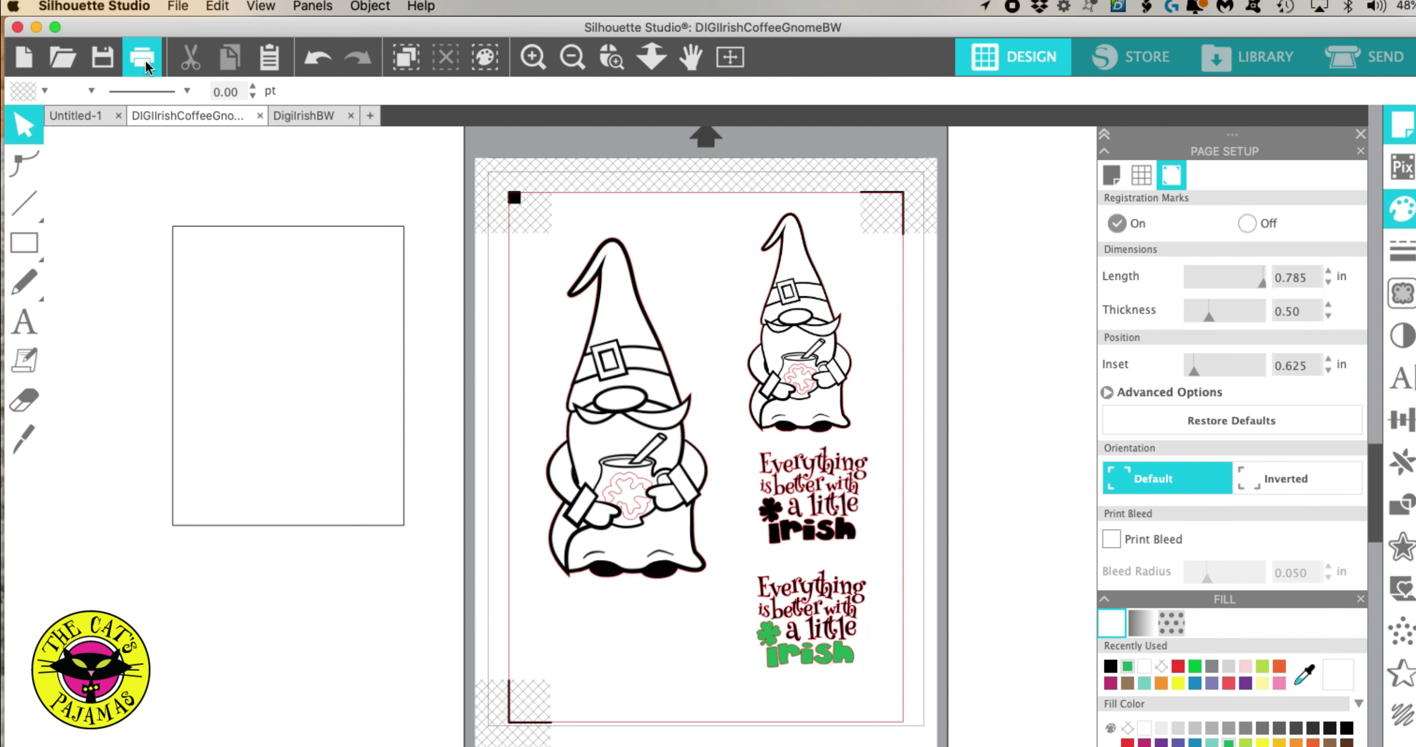
left_click(142, 57)
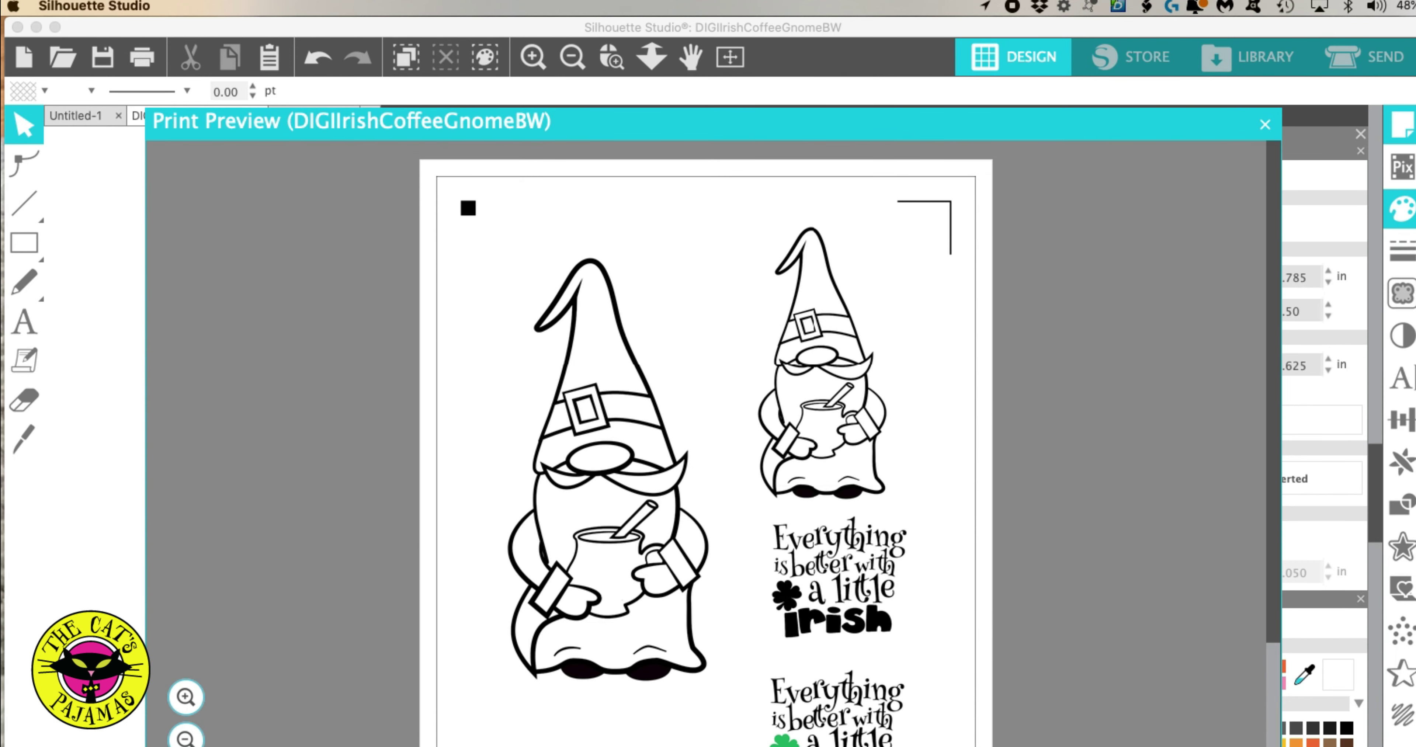
key("Escape")
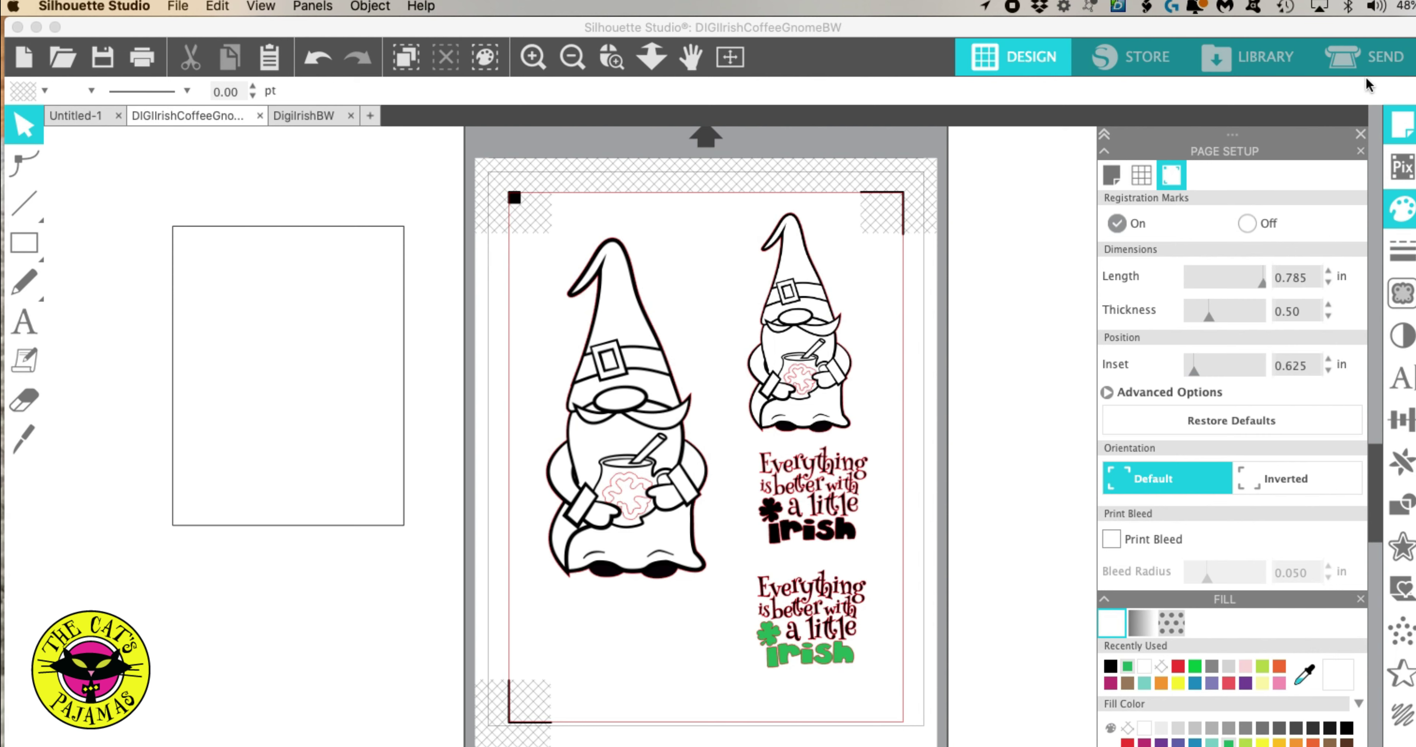
Set the design's lines to Cut Edge in the SEND Line settings.
left_click(1385, 58)
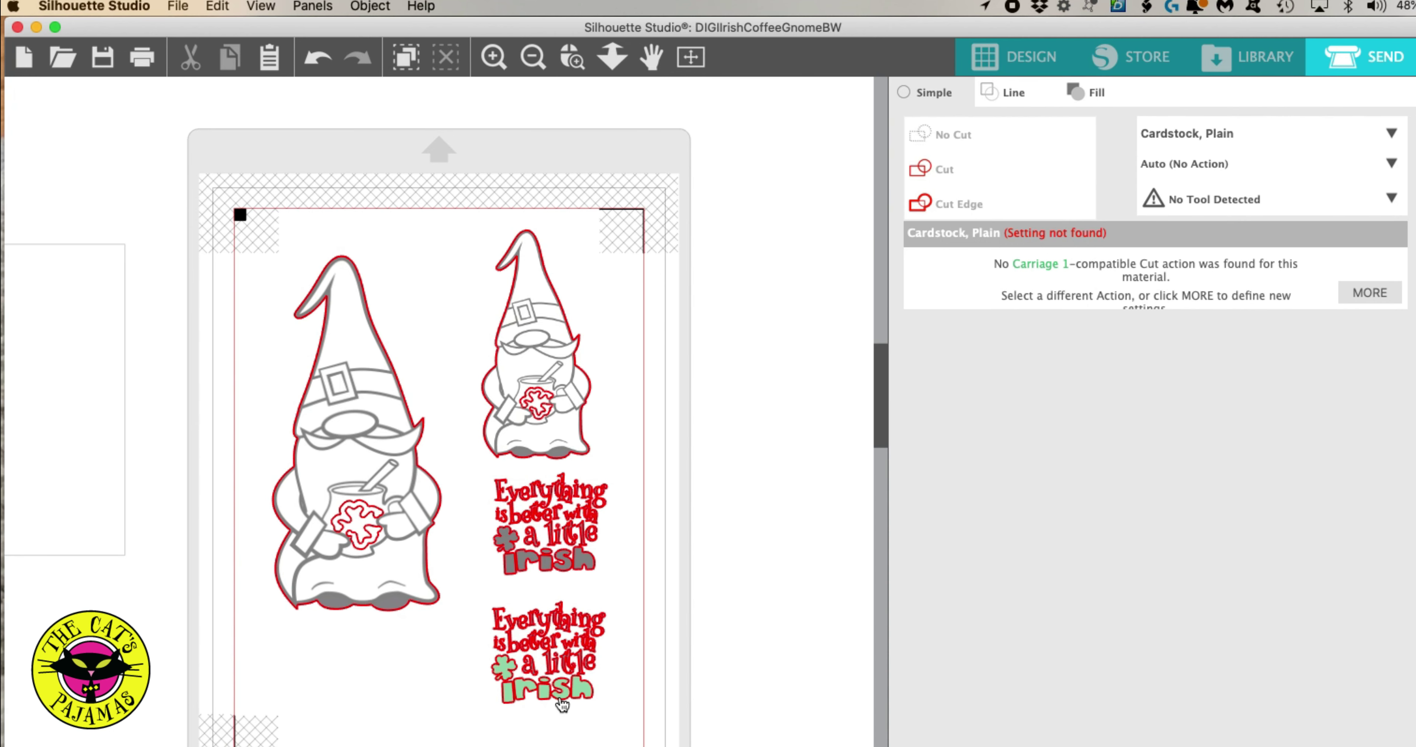
left_click(937, 203)
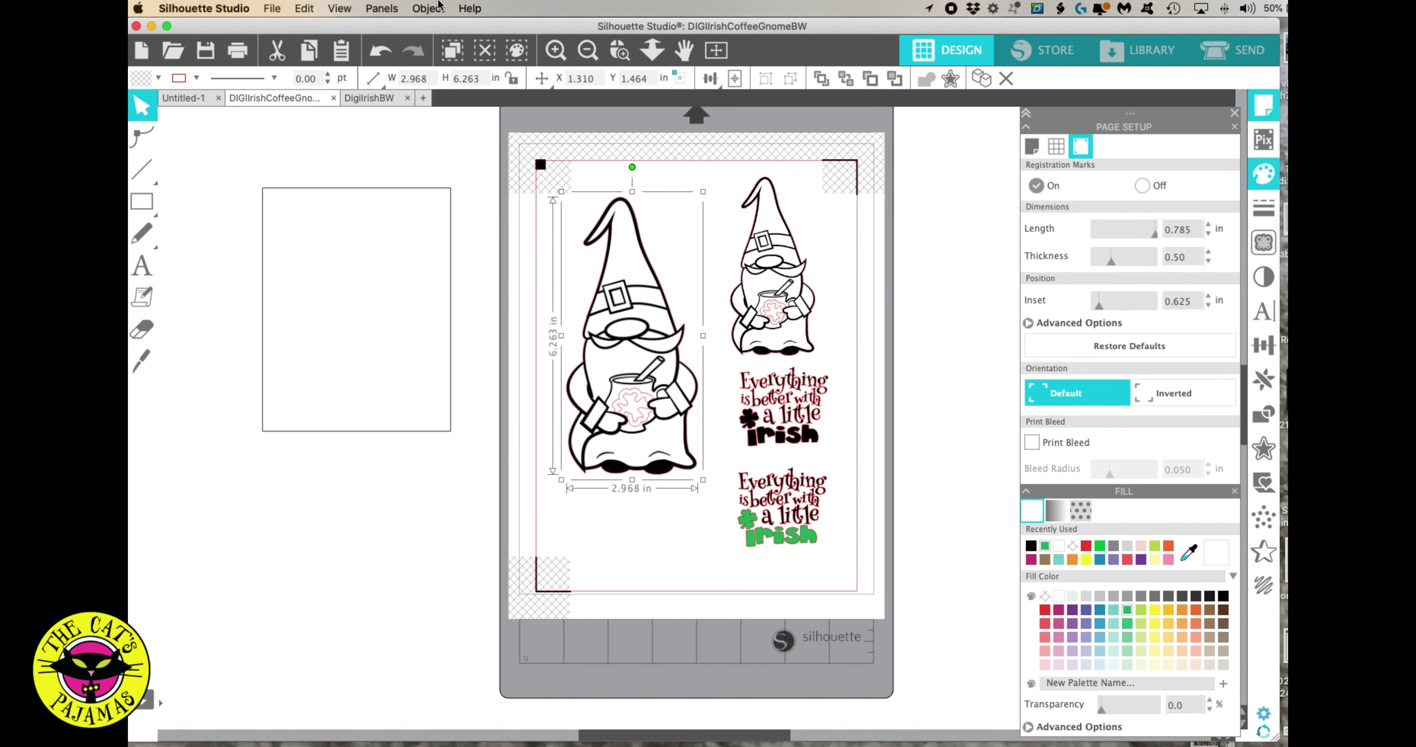
Release the large gnome's compound path and inspect the clover pieces on its mug.
left_click(429, 8)
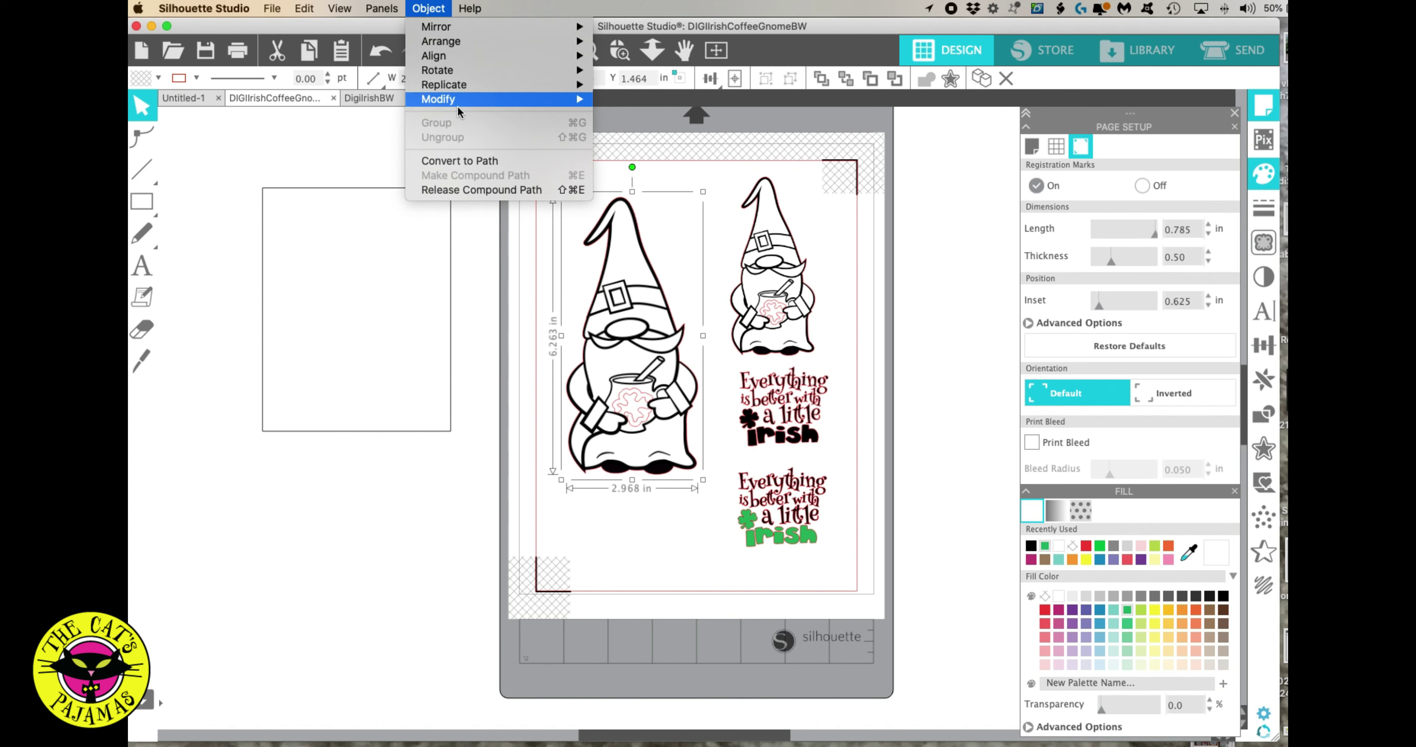
left_click(472, 189)
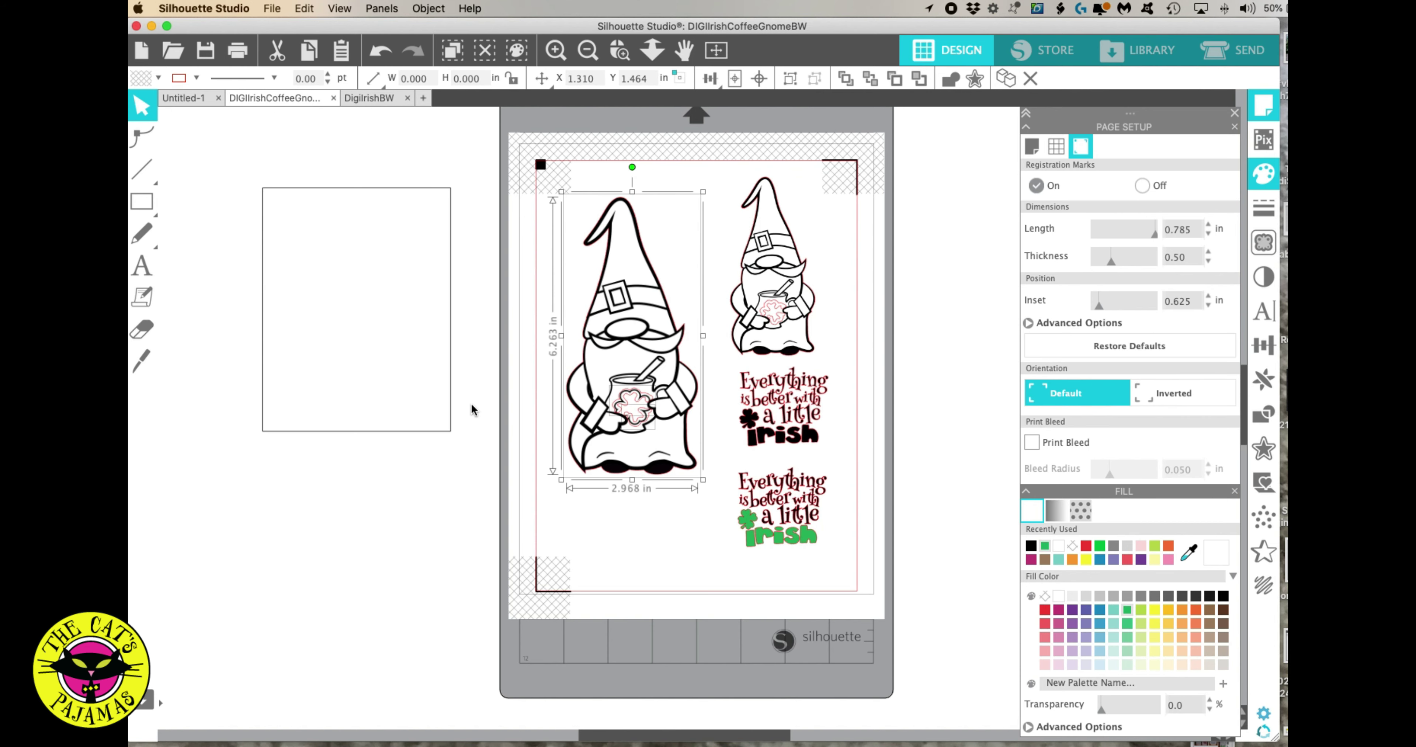
left_click(555, 50)
left_click(555, 51)
left_click(575, 391)
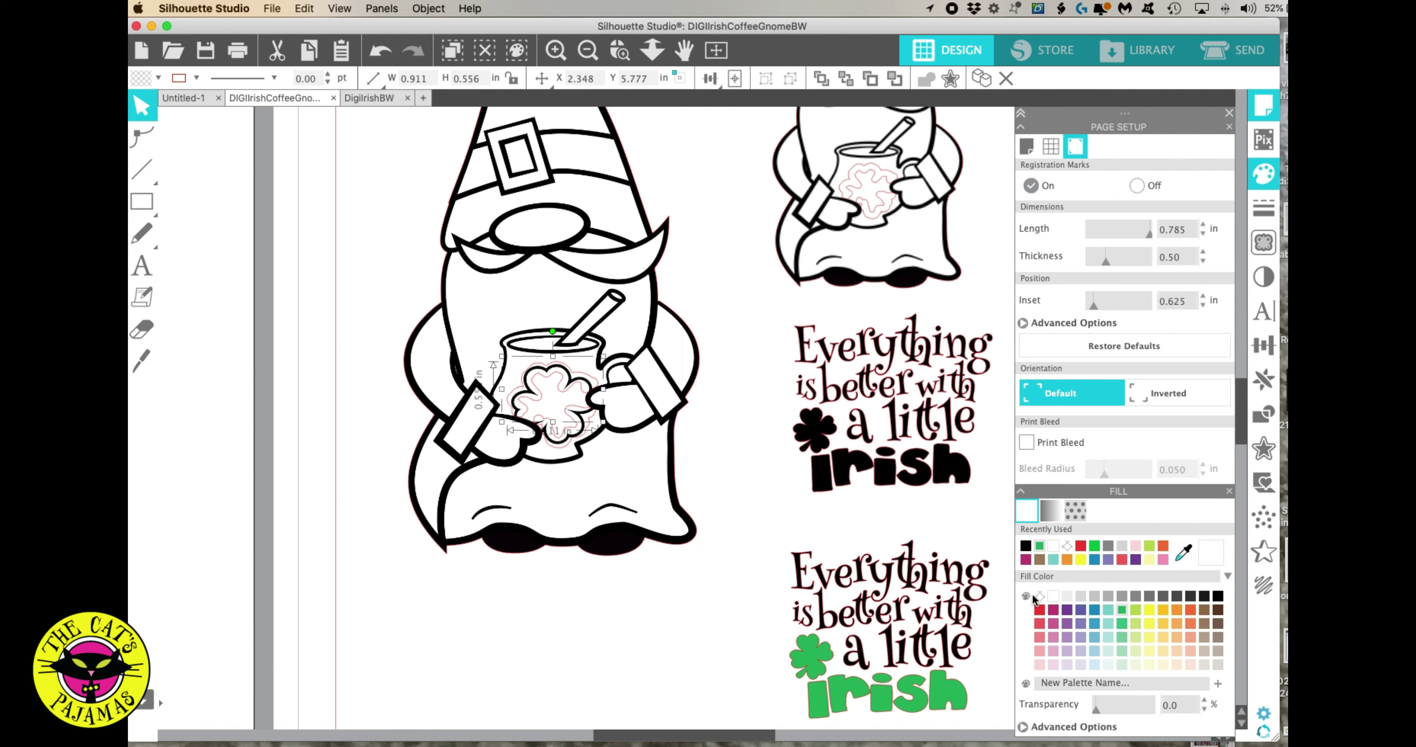
left_click(586, 426)
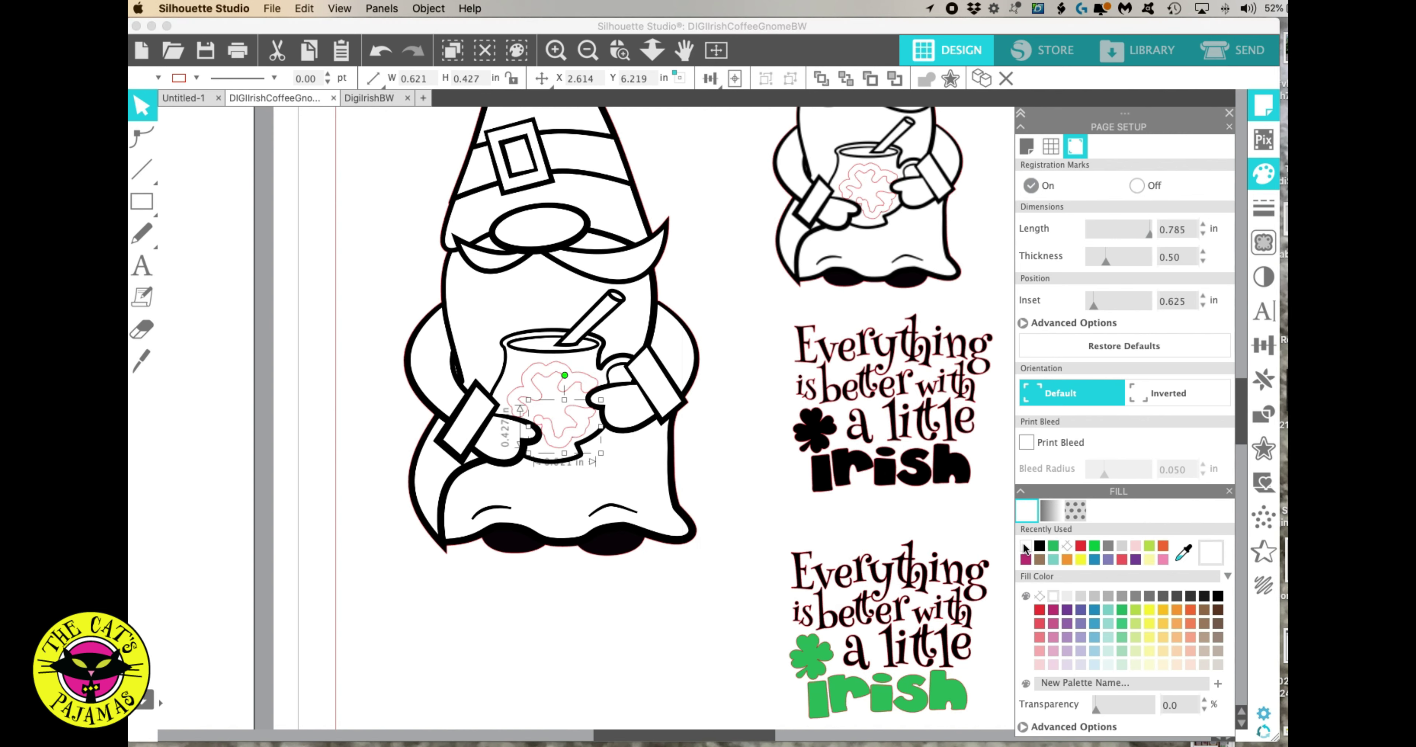
left_click(743, 624)
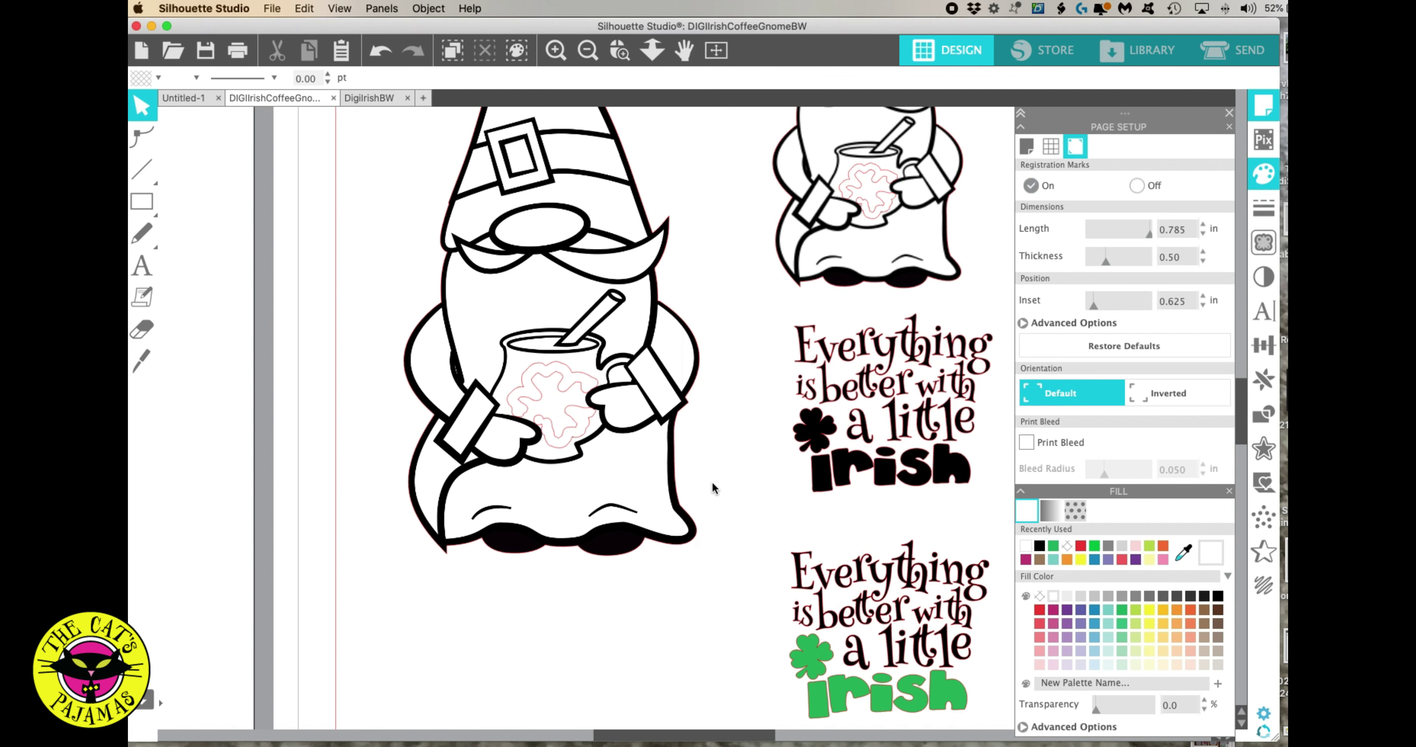
Release the small gnome's compound path and step through its released mug pieces.
left_click(886, 231)
left_click(423, 8)
mouse_move(399, 6)
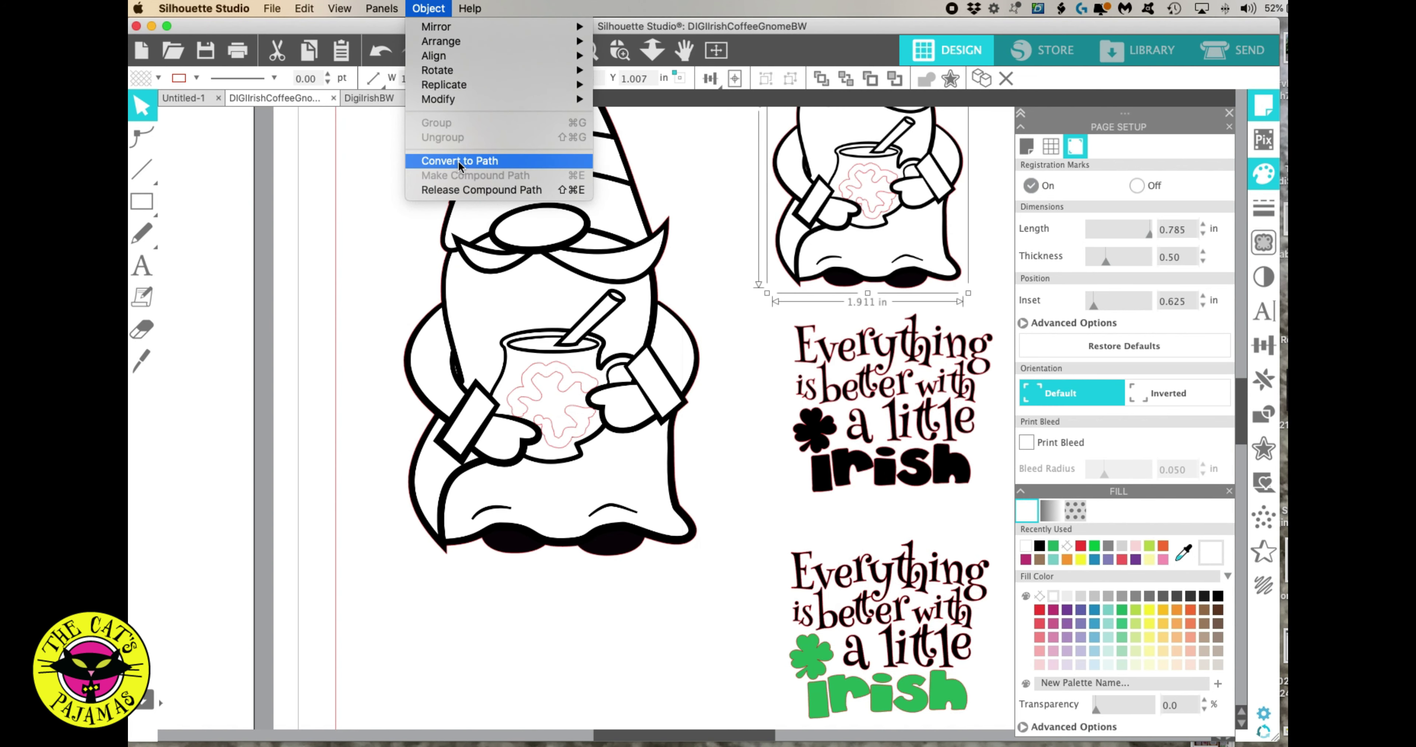
left_click(466, 190)
left_click(899, 207)
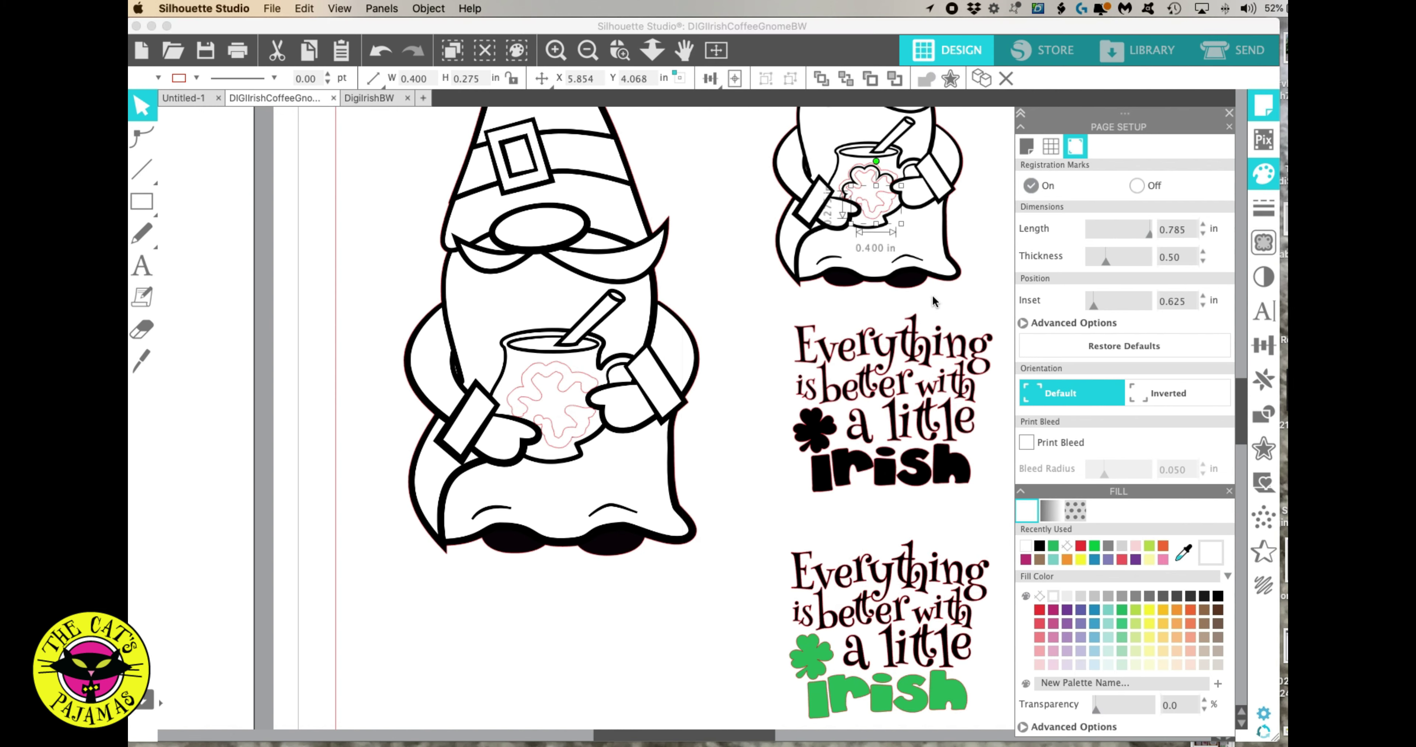
key("Tab")
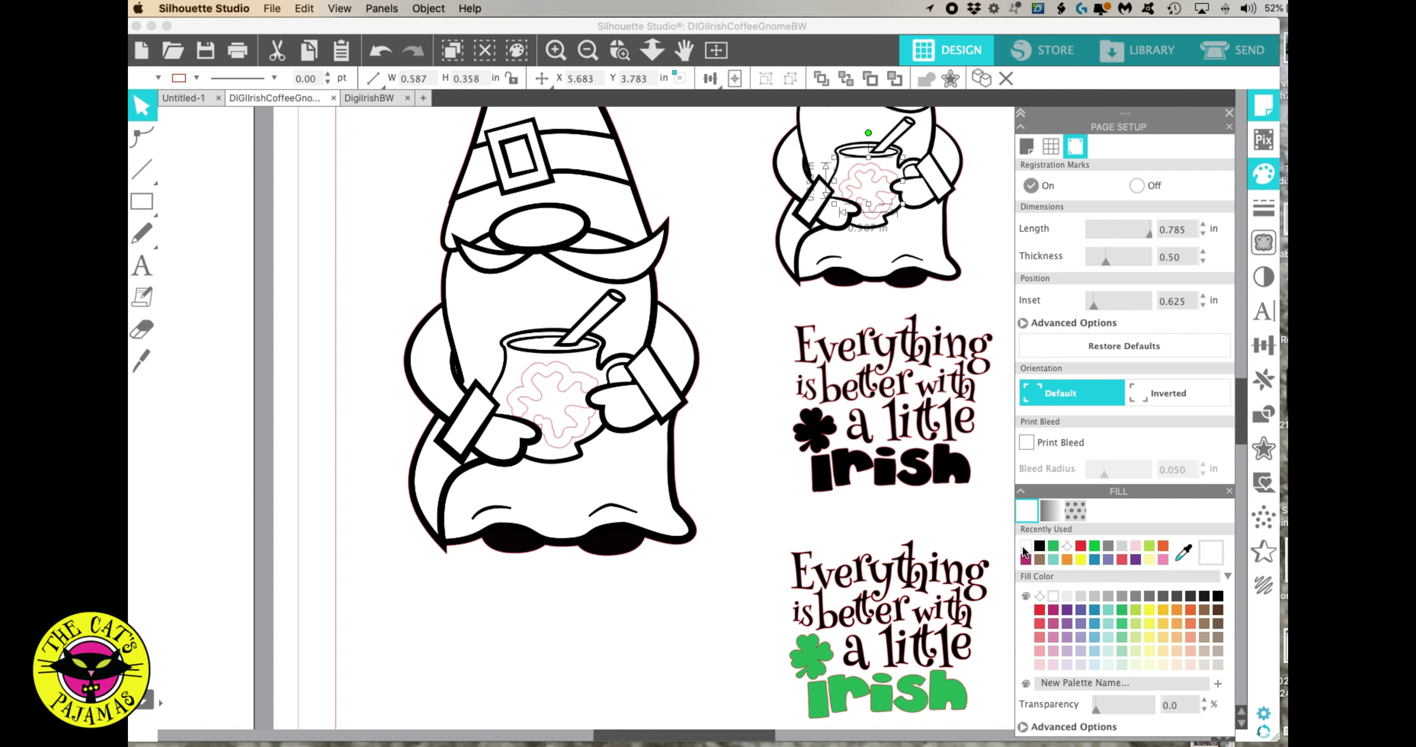
Preview the cut outlines around both gnomes and sentiments, then return to the design page.
left_click(1236, 58)
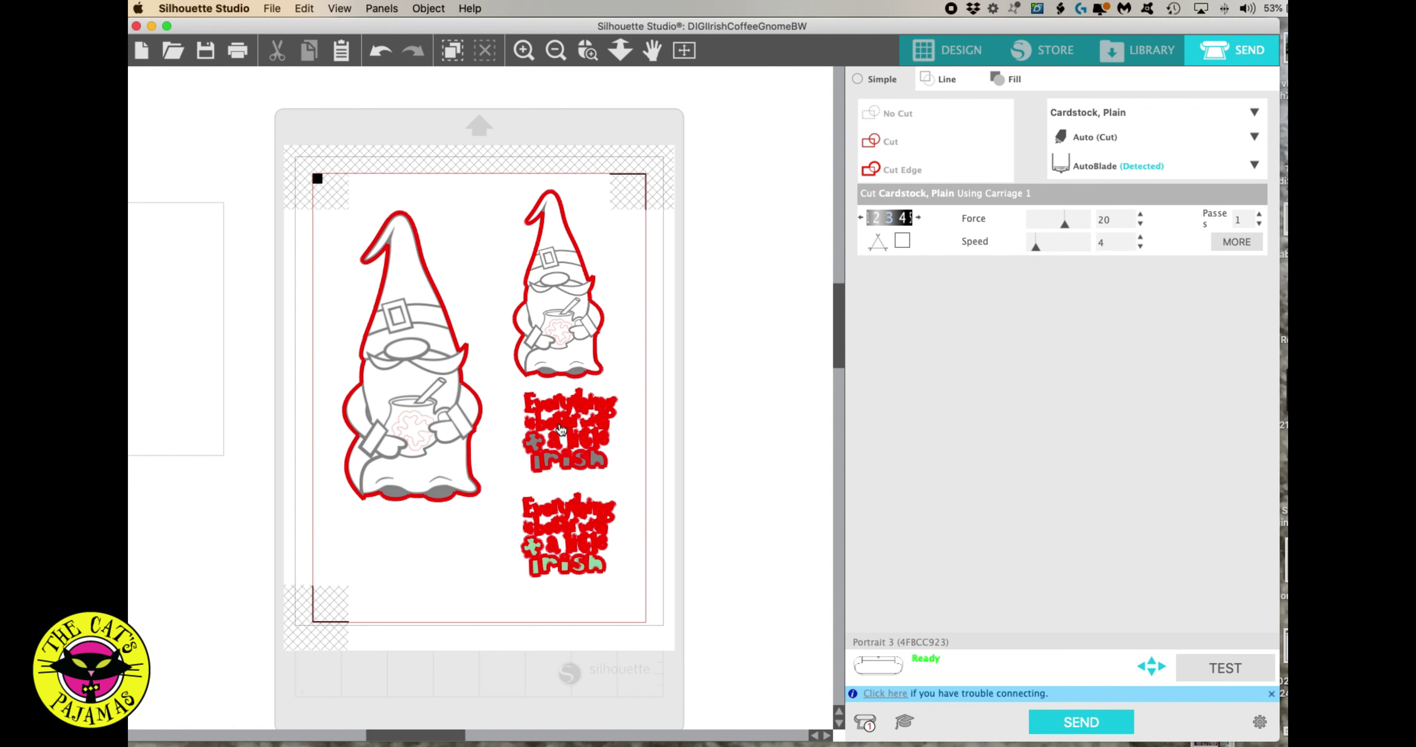
left_click(947, 50)
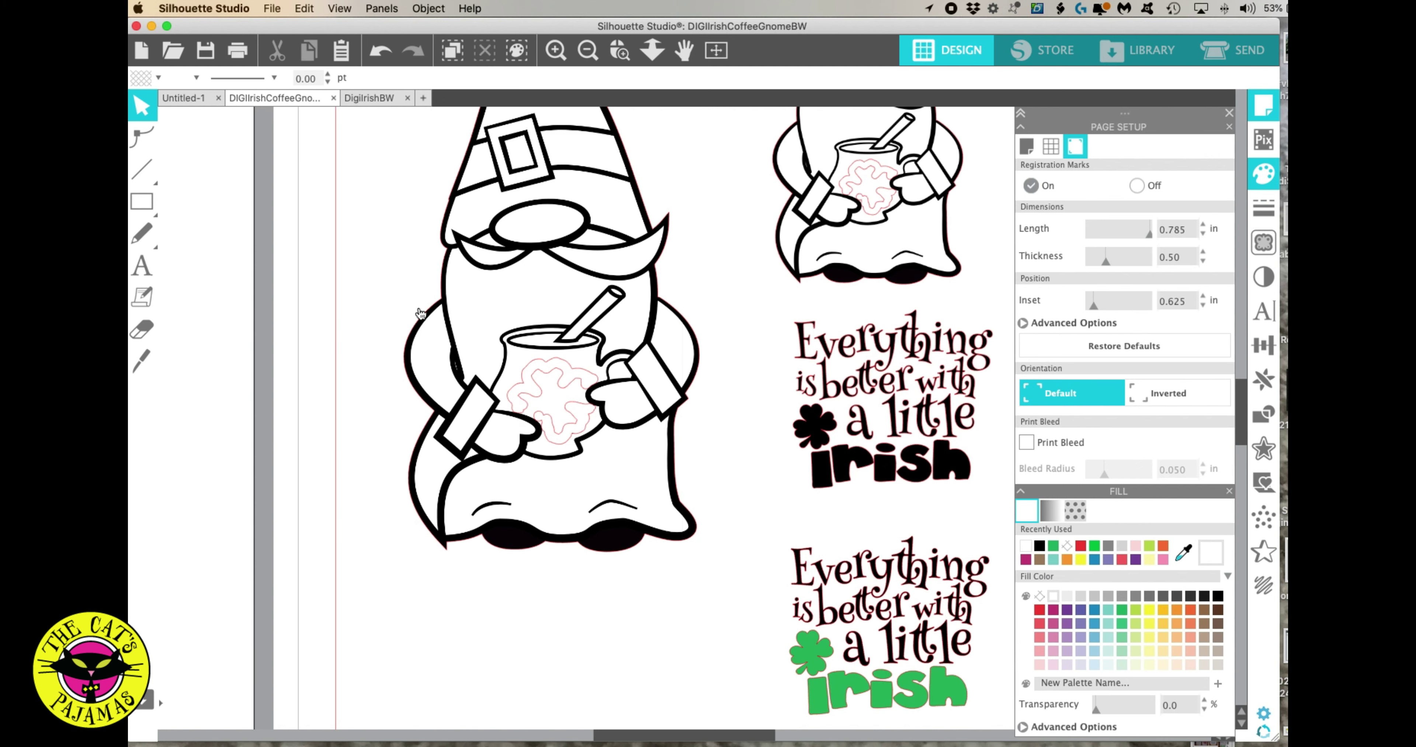
Save As to the hard drive, keeping the file name DIGIIrishCoffeeGnomeBW.studio3 in the DigiIrishCoffee folder.
left_click(272, 8)
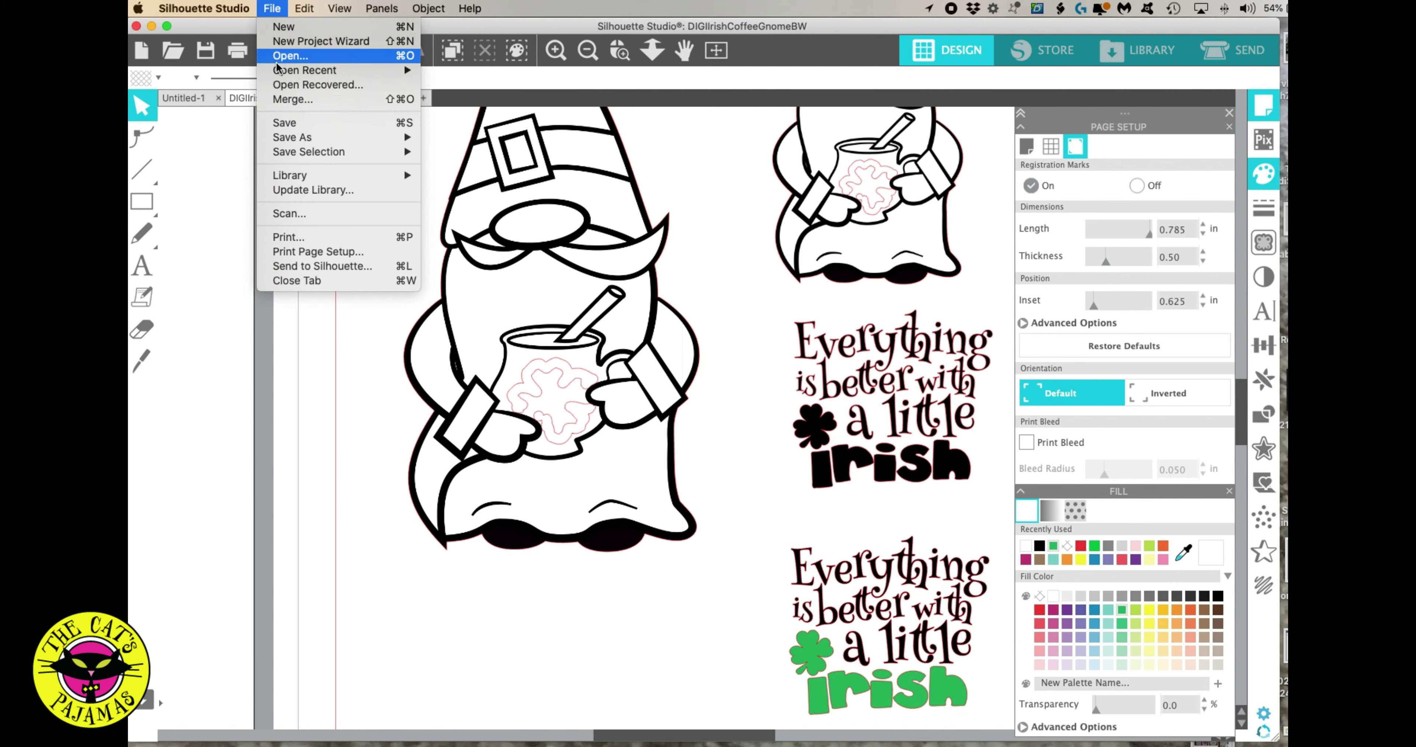
mouse_move(294, 141)
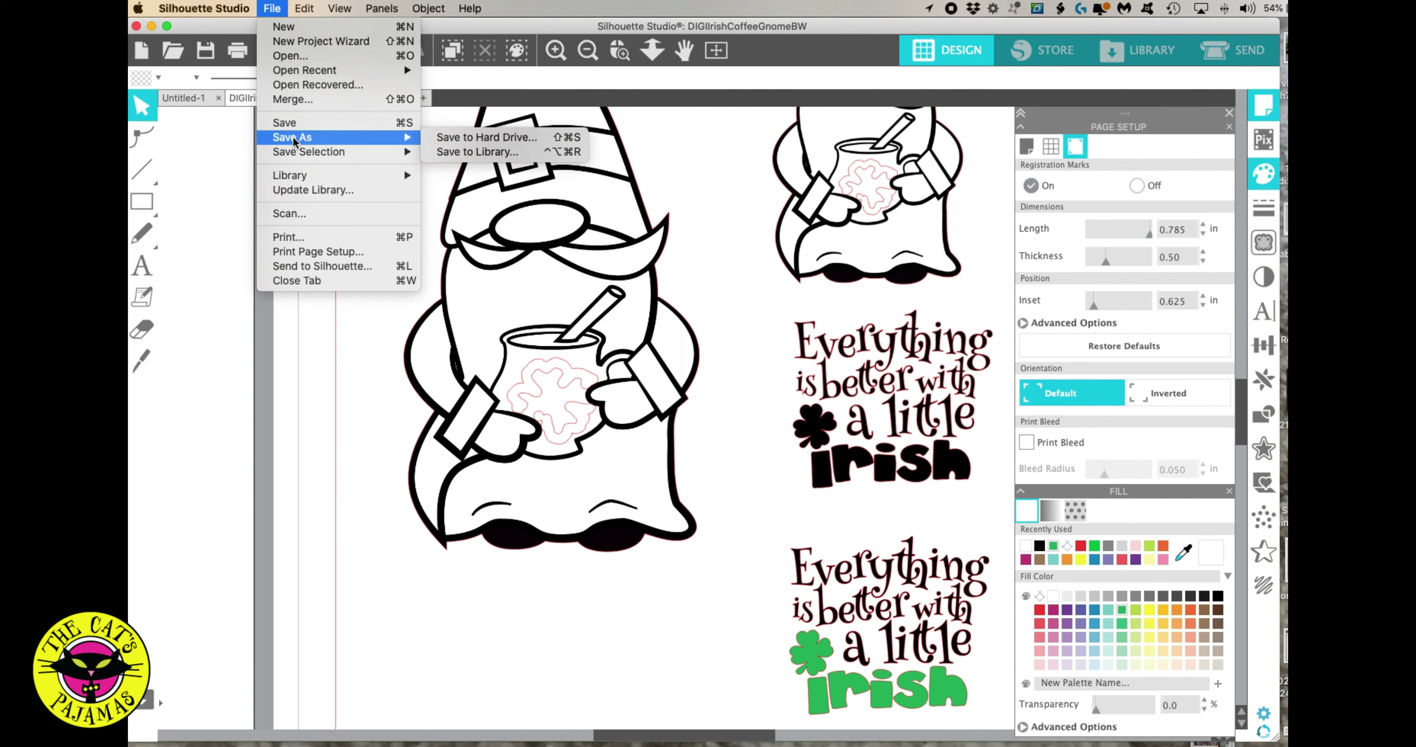
left_click(451, 144)
key("super+a")
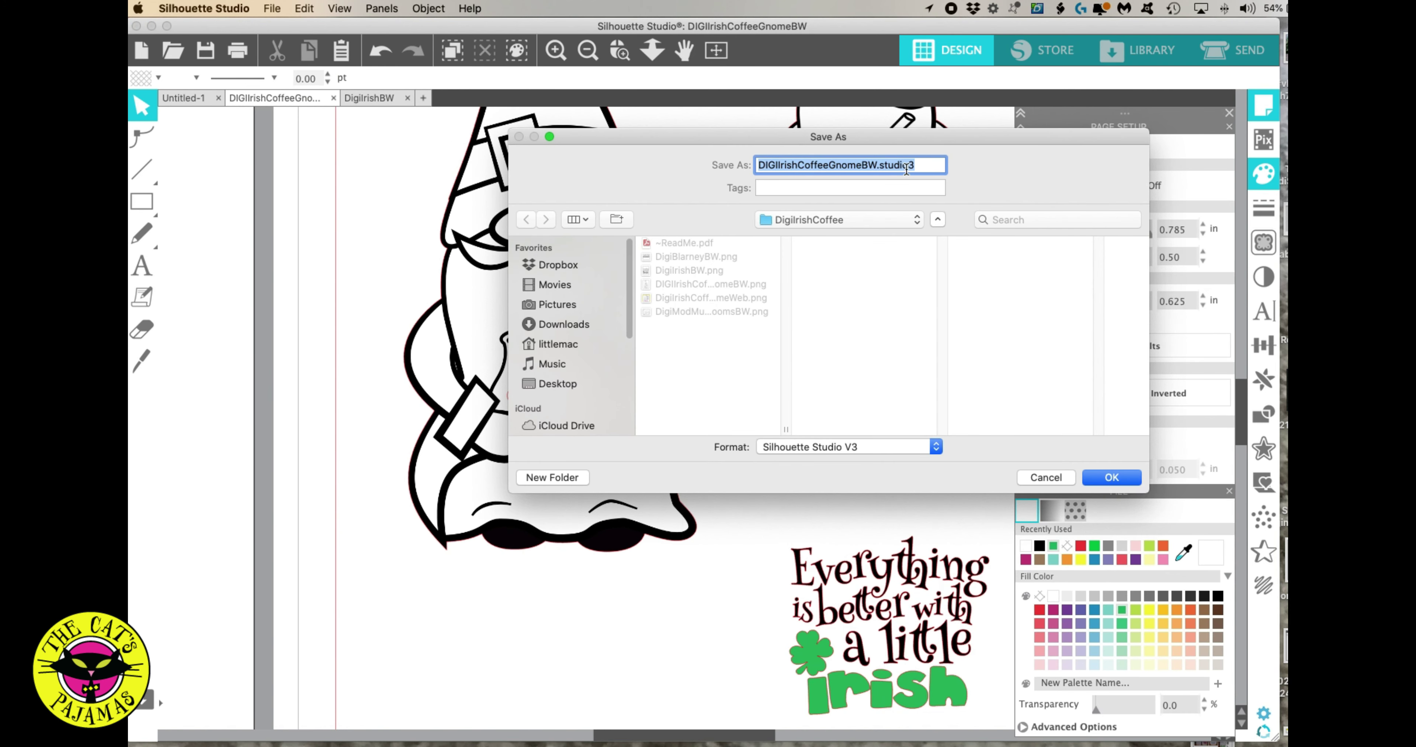
left_click(1113, 480)
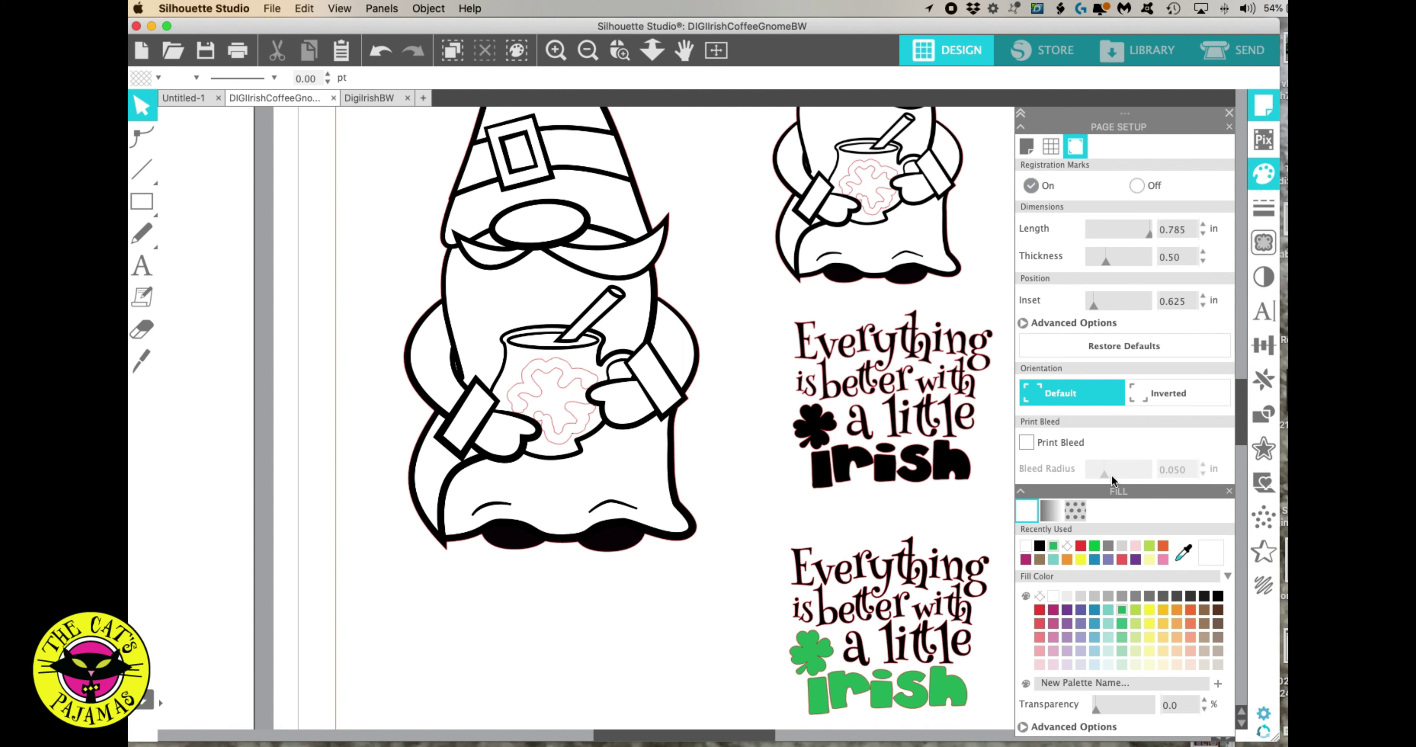
Delete the black sentiment and the green-and-black sentiment from the page.
left_click(900, 396)
key("Delete")
left_click(904, 654)
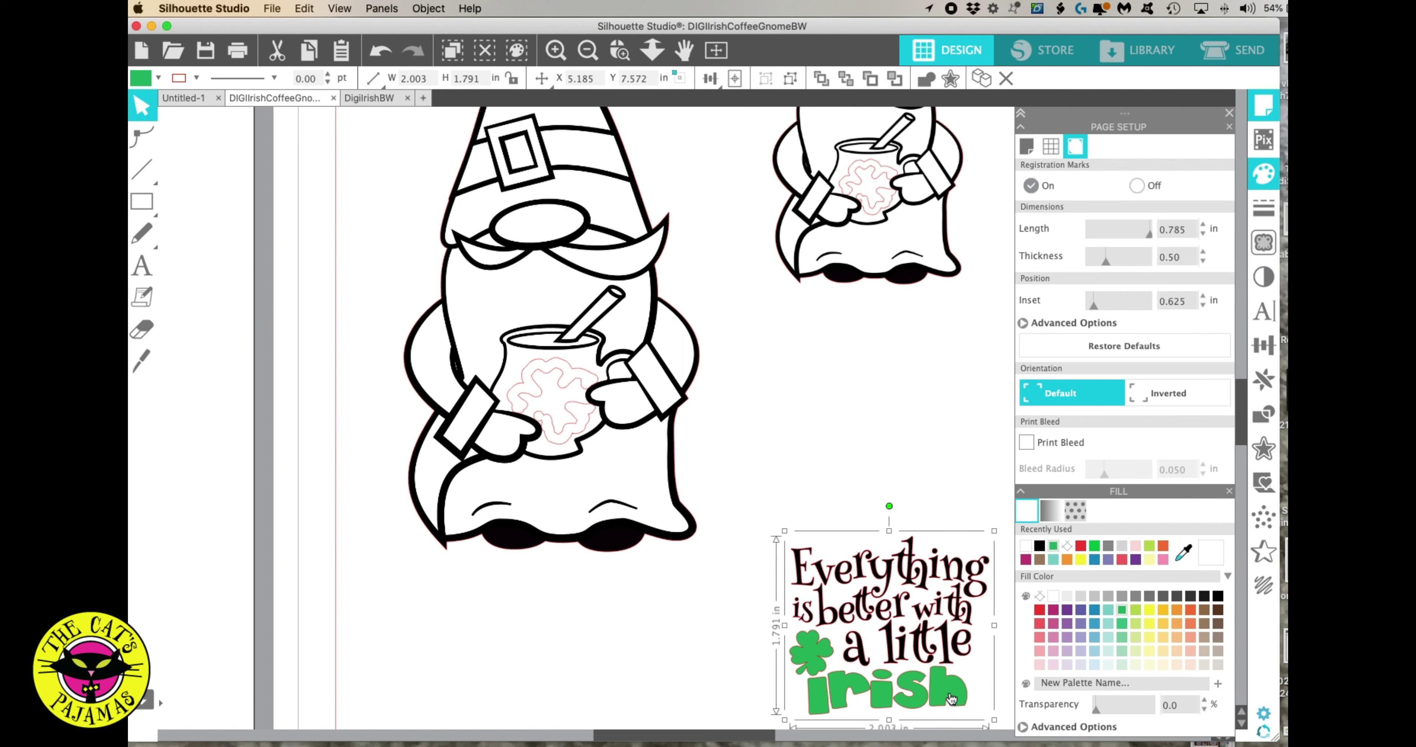
key("Delete")
Select only the large 2.968 × 6.263 in gnome.
scroll(868, 575, "up", 1)
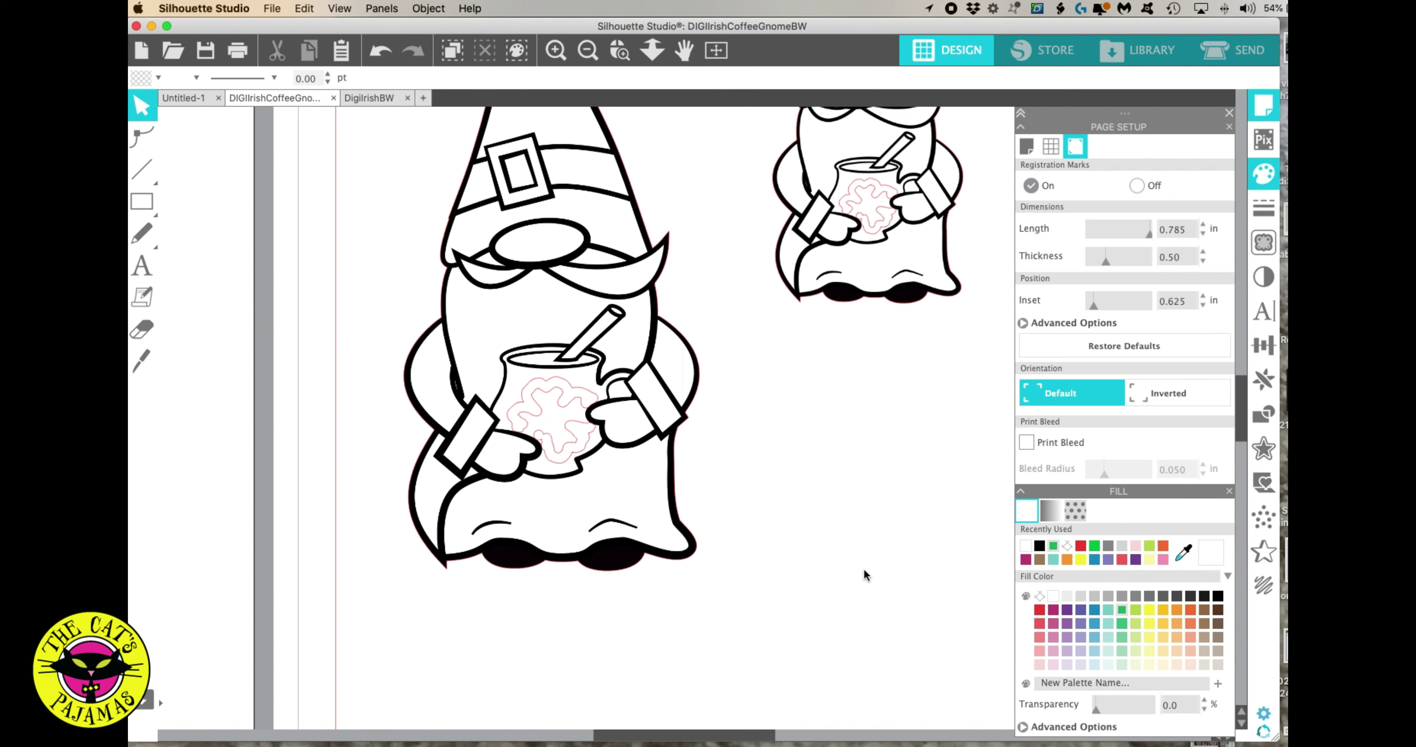
scroll(864, 576, "up", 3)
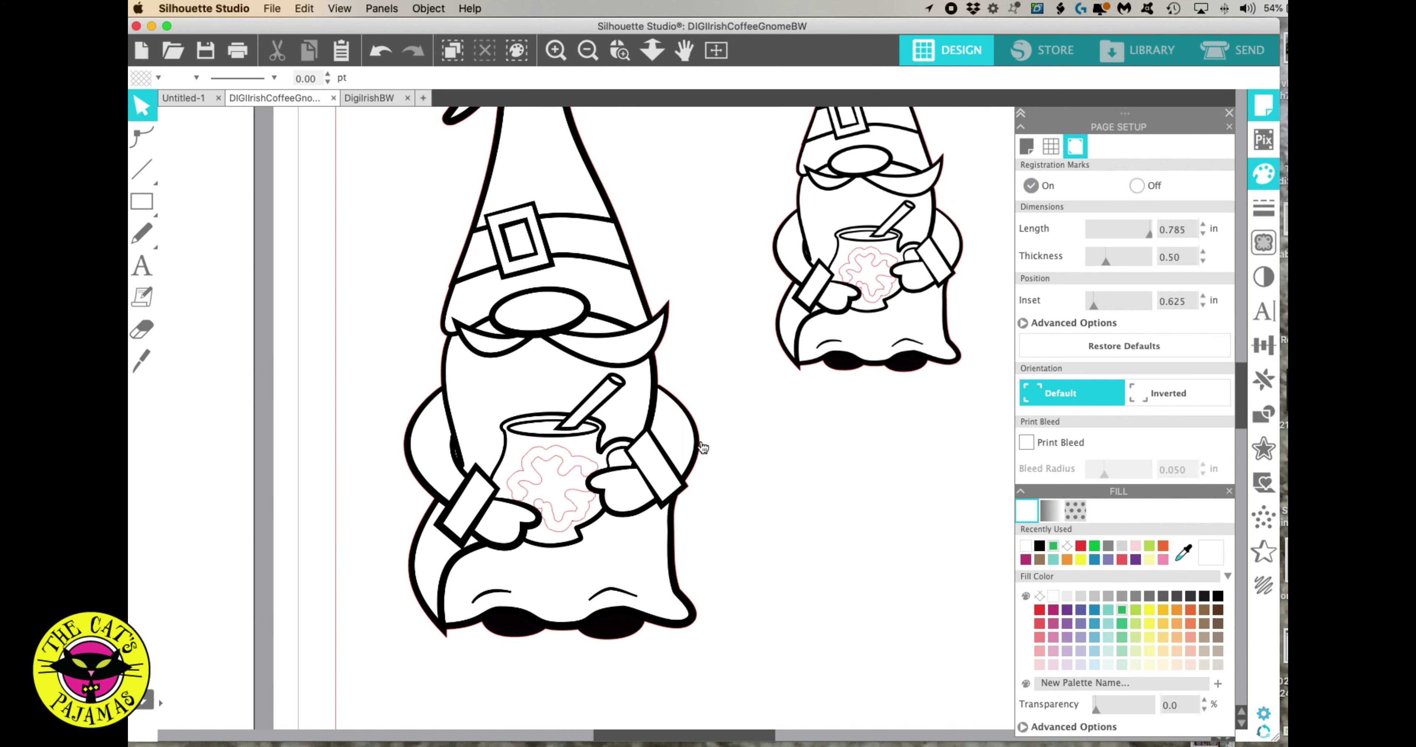
left_click(702, 446)
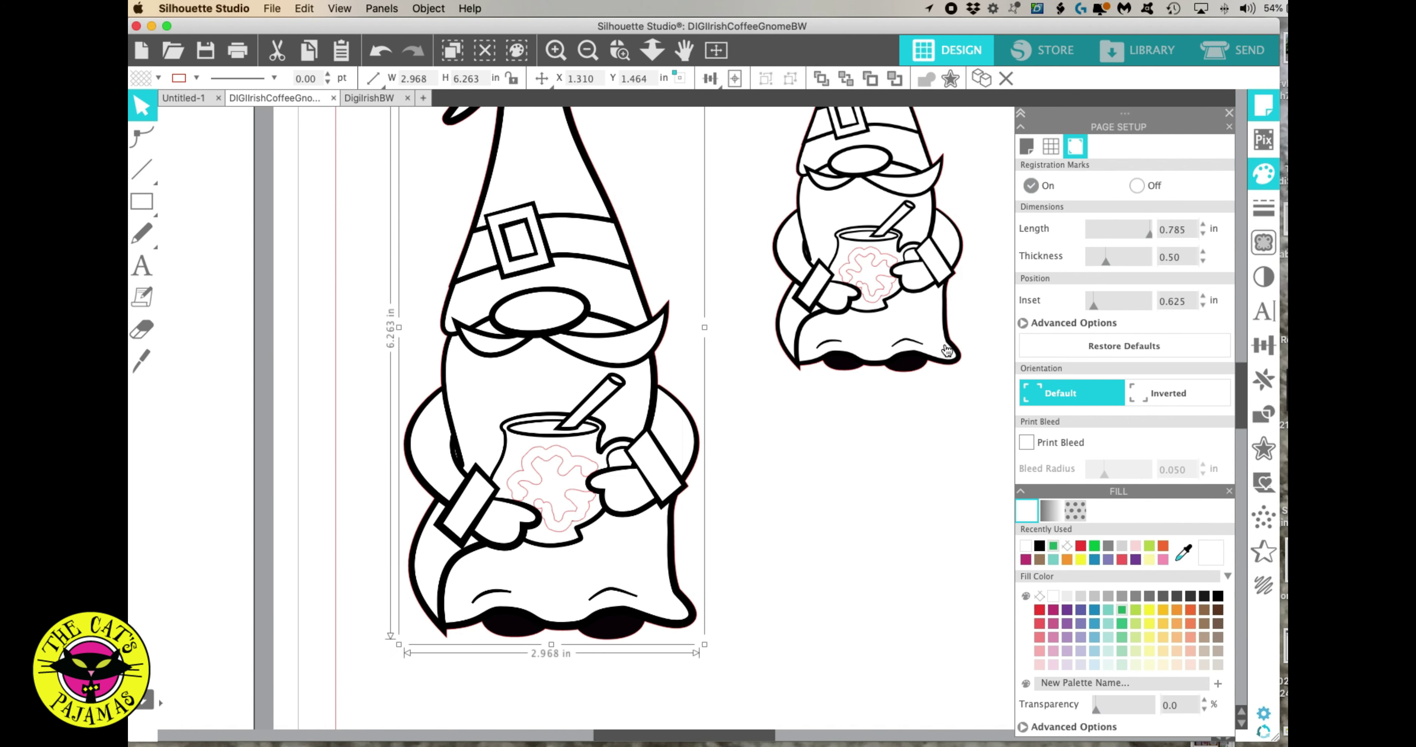
left_click(948, 348)
left_click(764, 494)
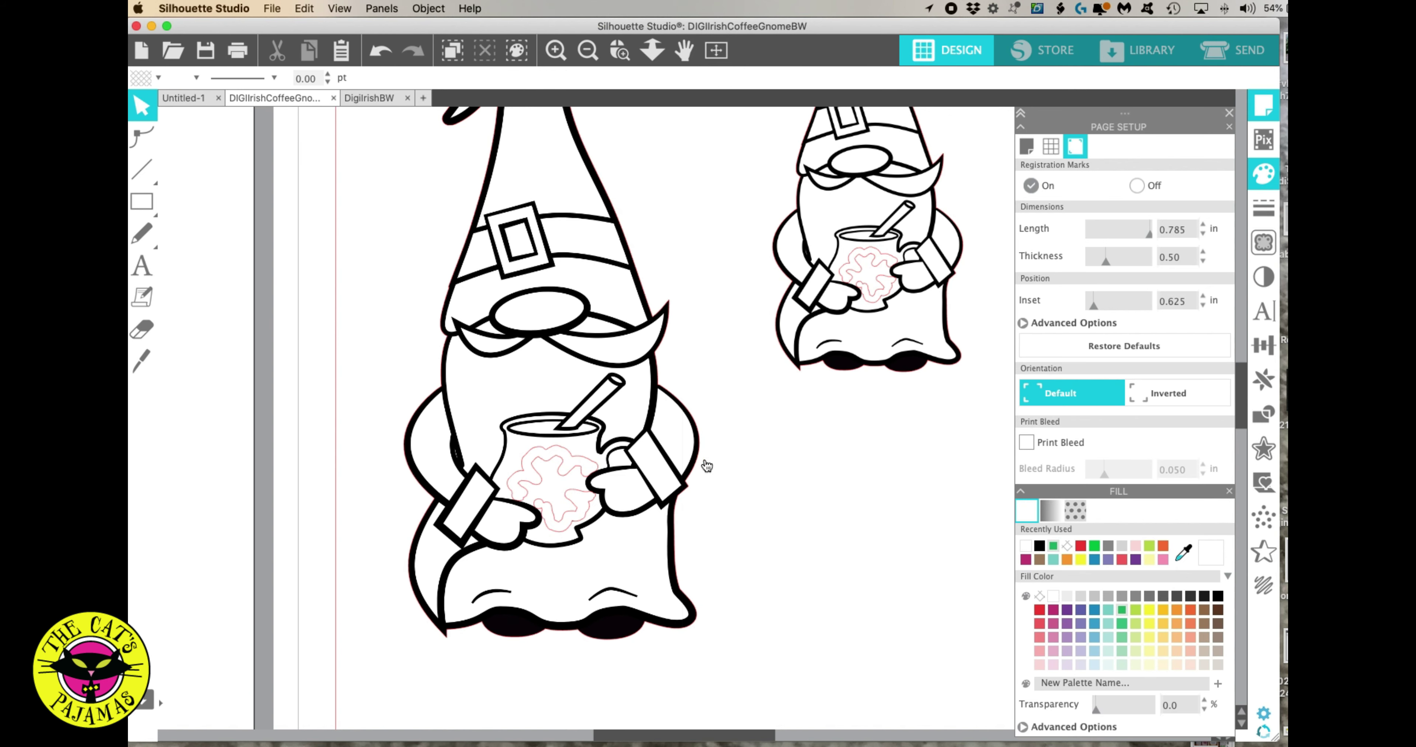
left_click(699, 463)
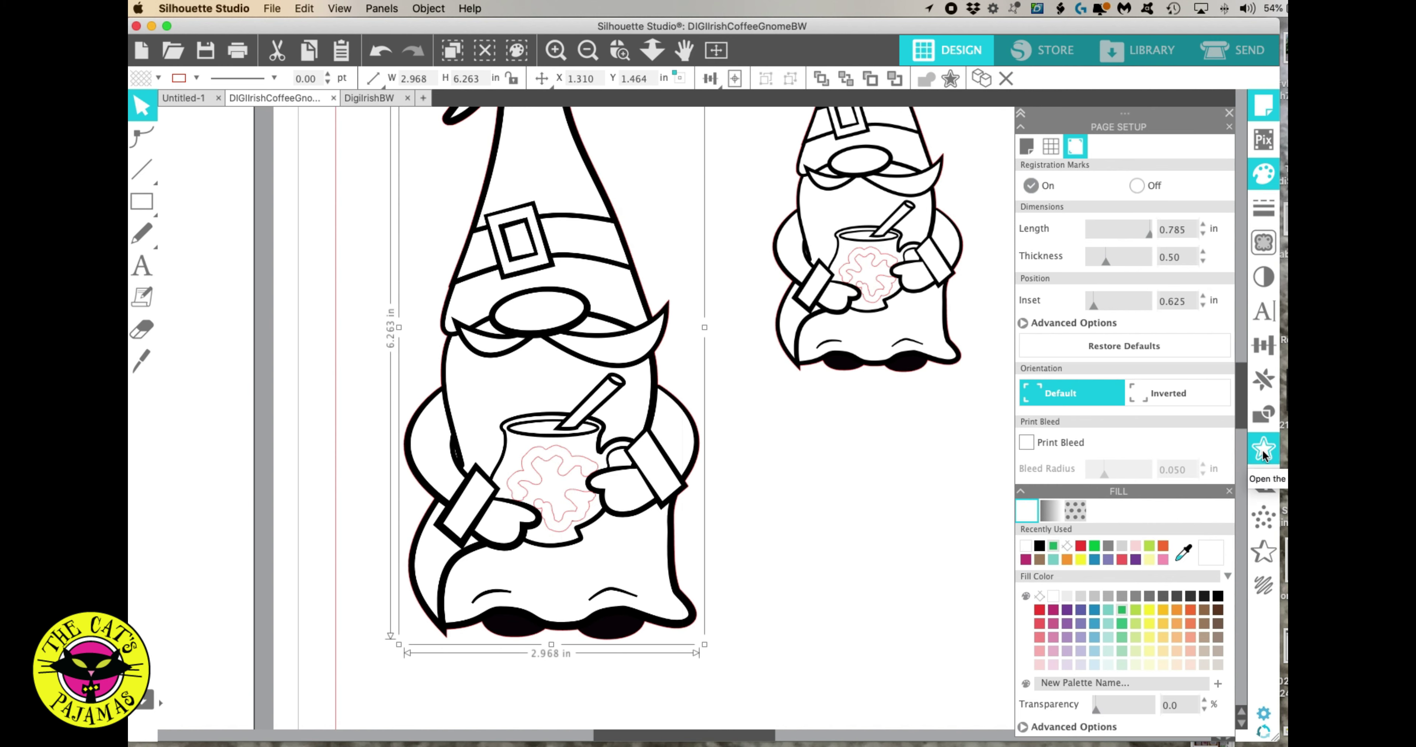
Apply a 0.100 in rounded-corner offset to the large gnome, enlarging it to 3.170 × 6.463 in.
left_click(1262, 449)
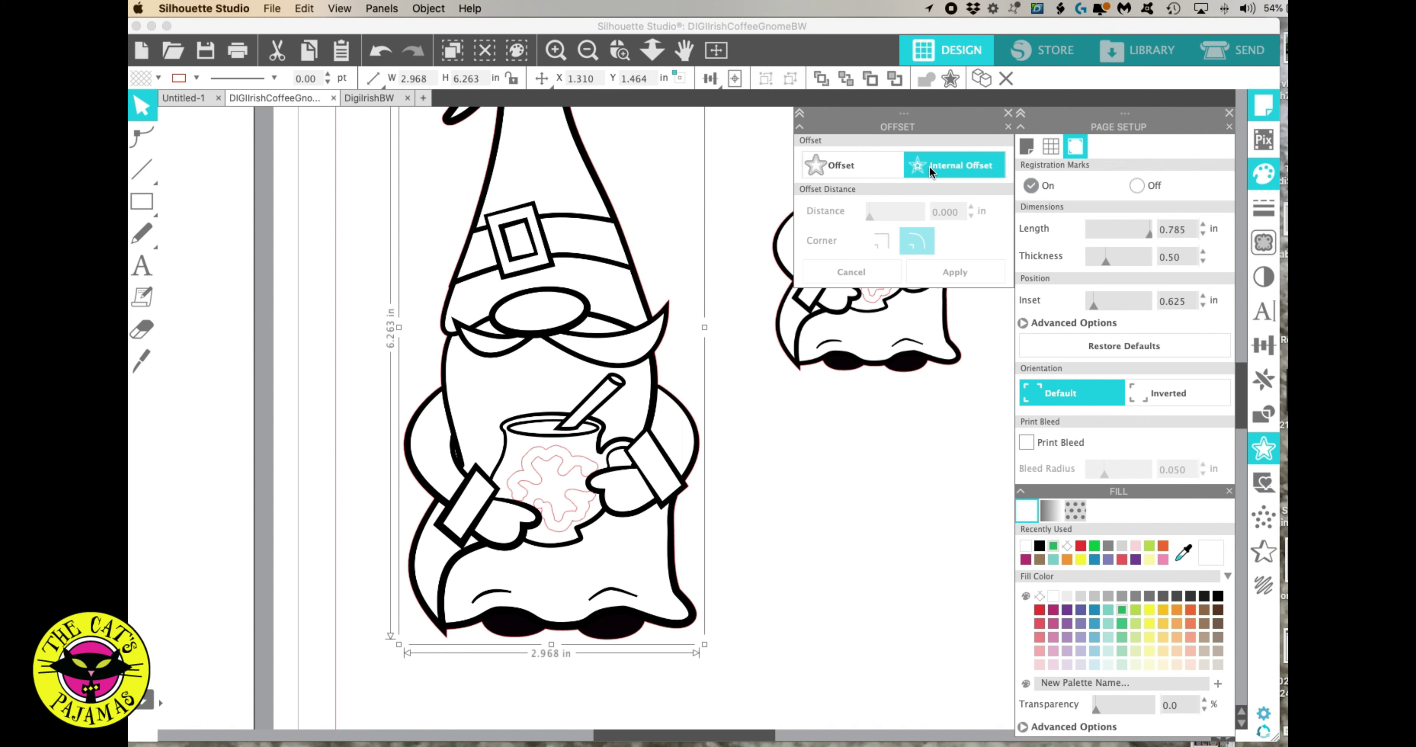
left_click(886, 173)
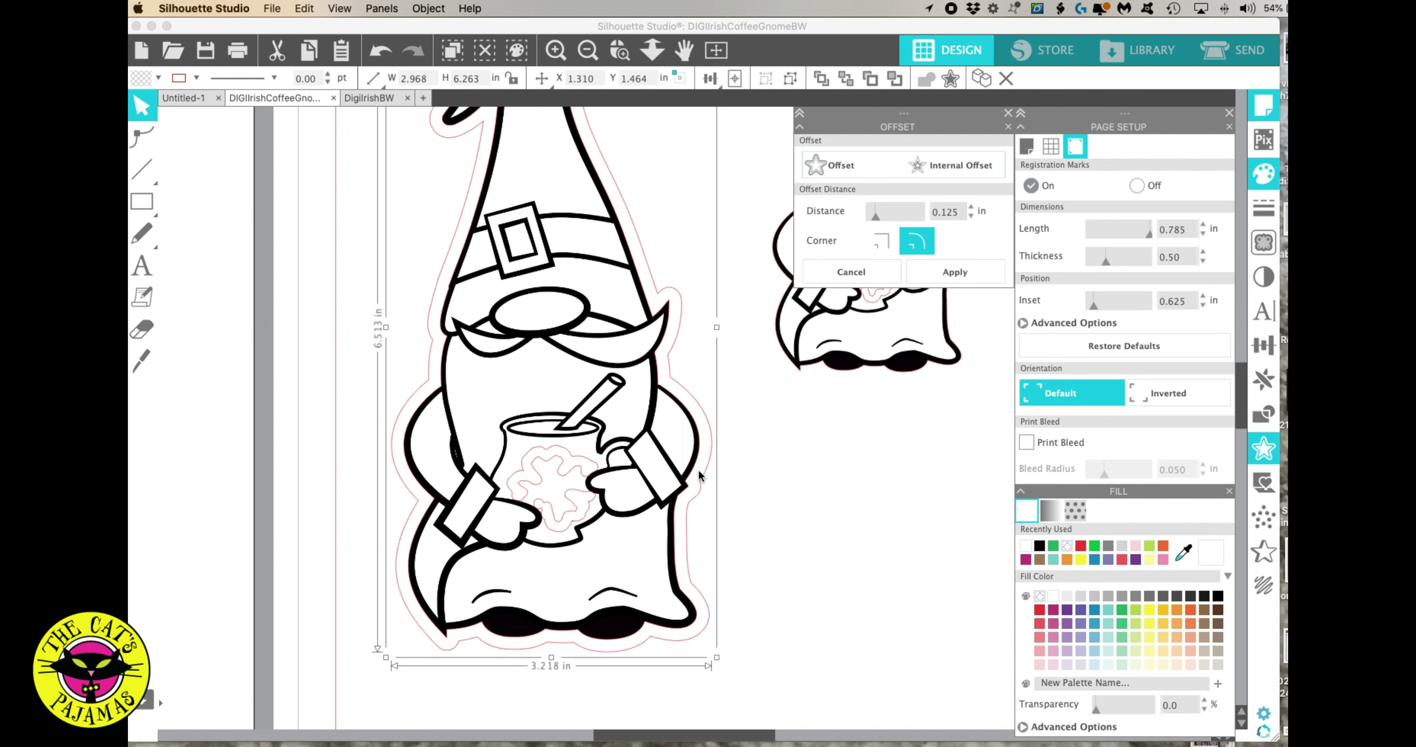
mouse_move(873, 221)
left_mouse_down()
mouse_move(891, 221)
mouse_move(874, 221)
left_mouse_up()
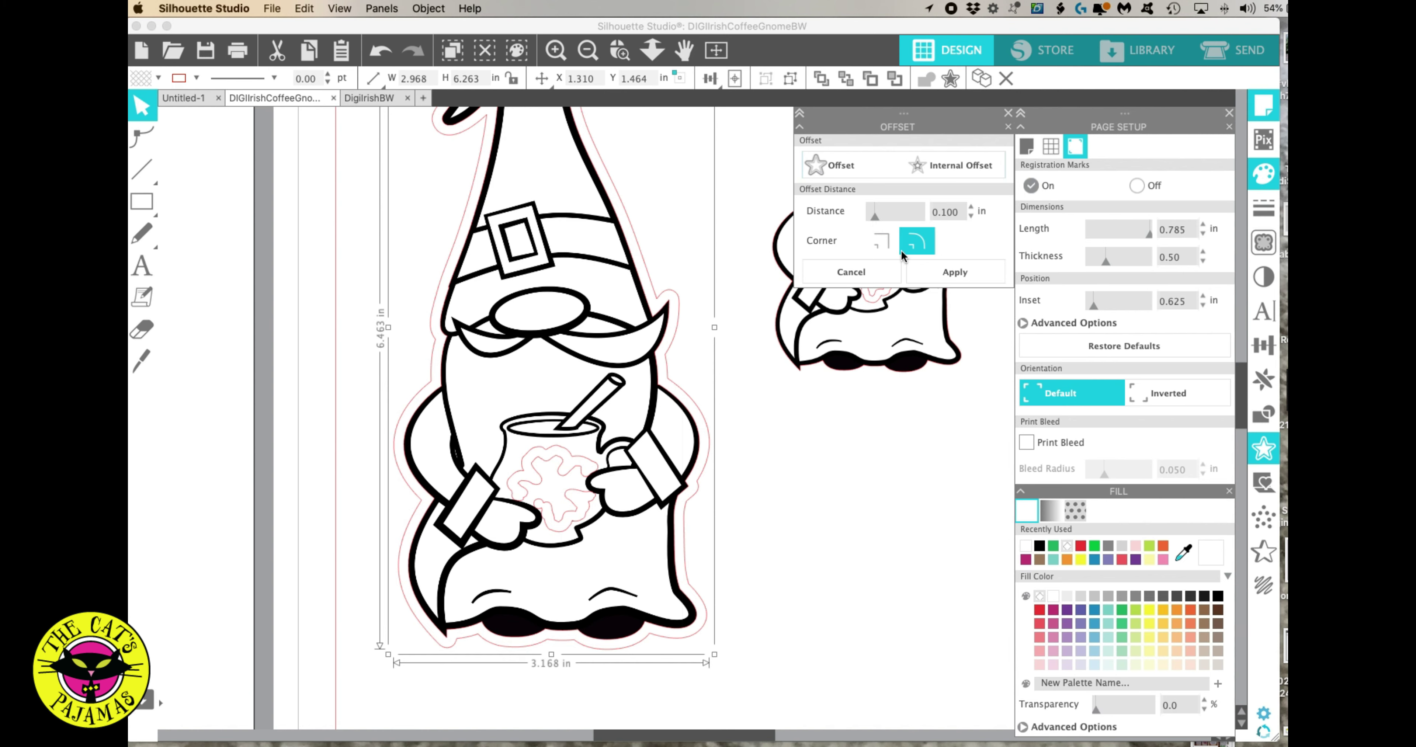
left_click(881, 243)
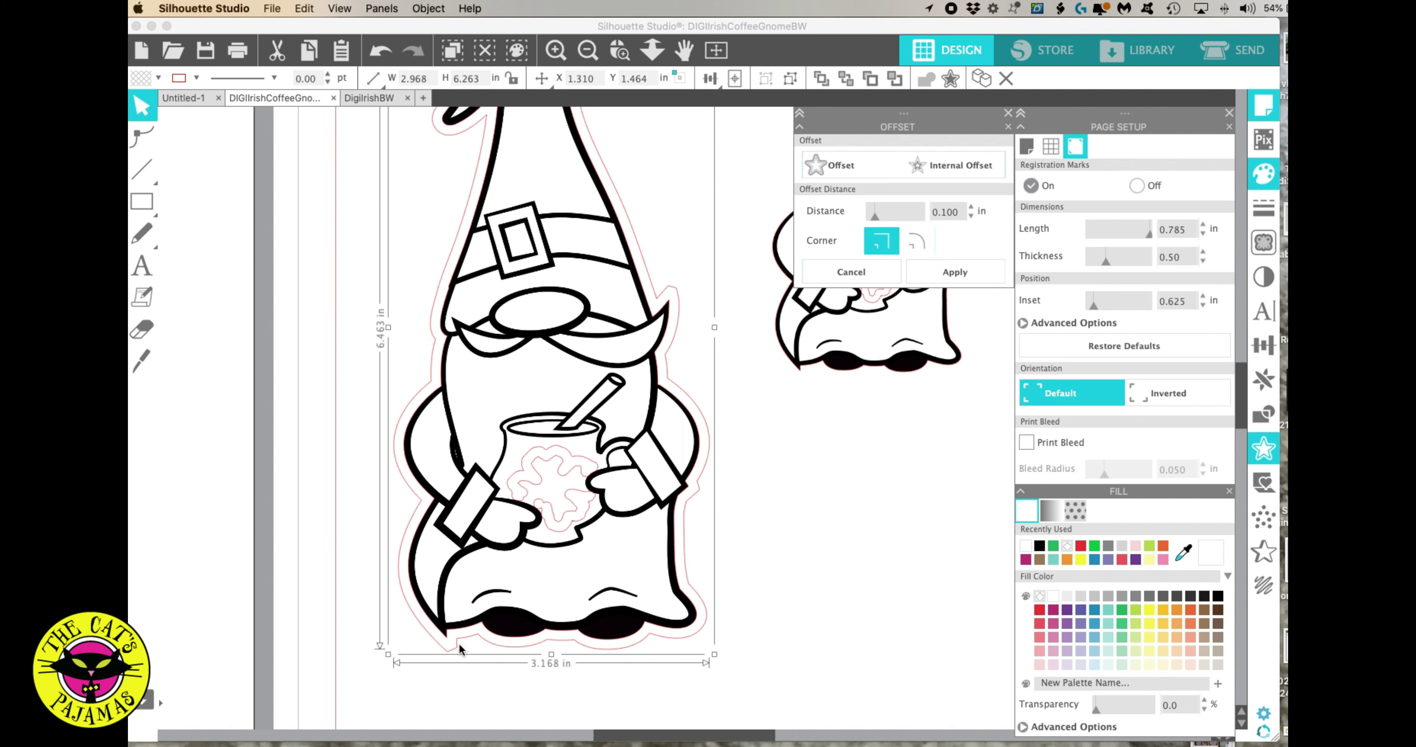
left_click(916, 243)
left_click(951, 279)
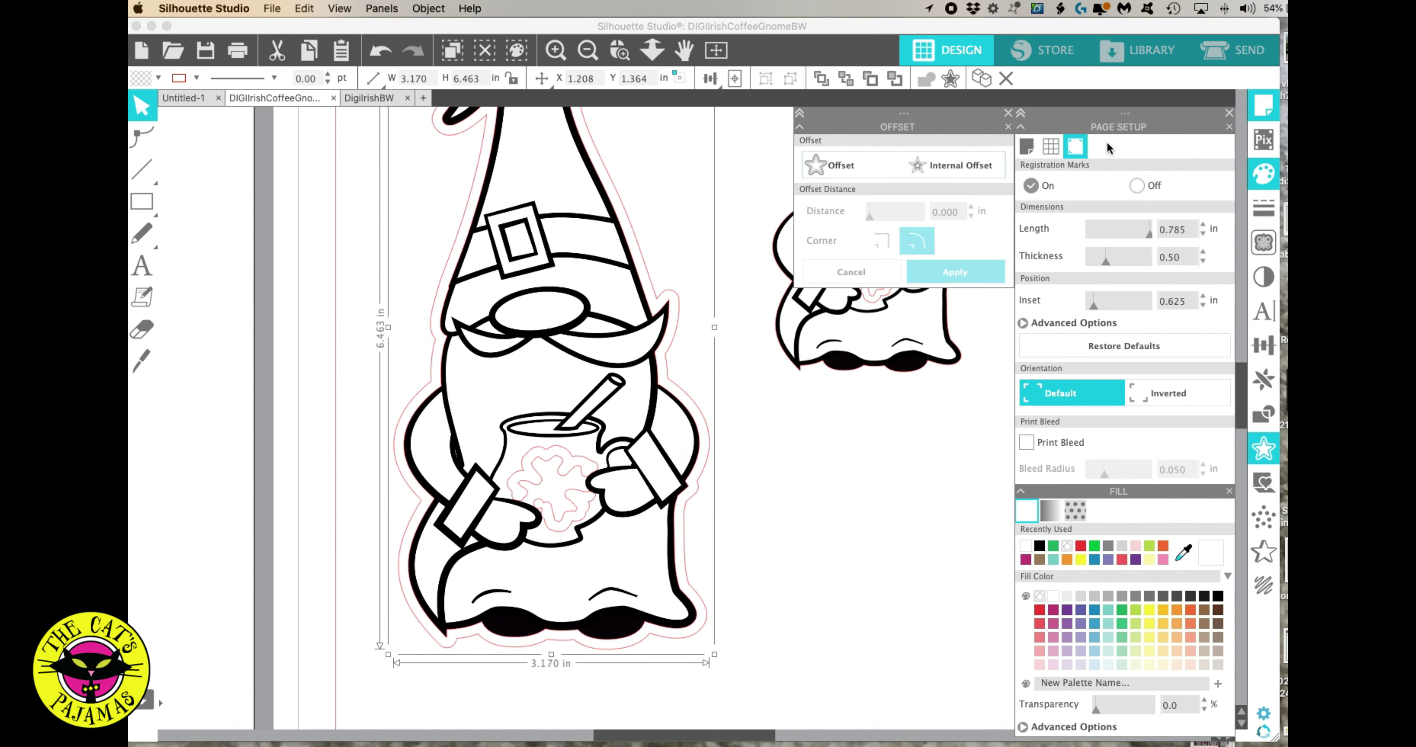
Show the Send screen's red cut outlines around both gnomes, with Cardstock, Plain as the material.
left_click(1234, 55)
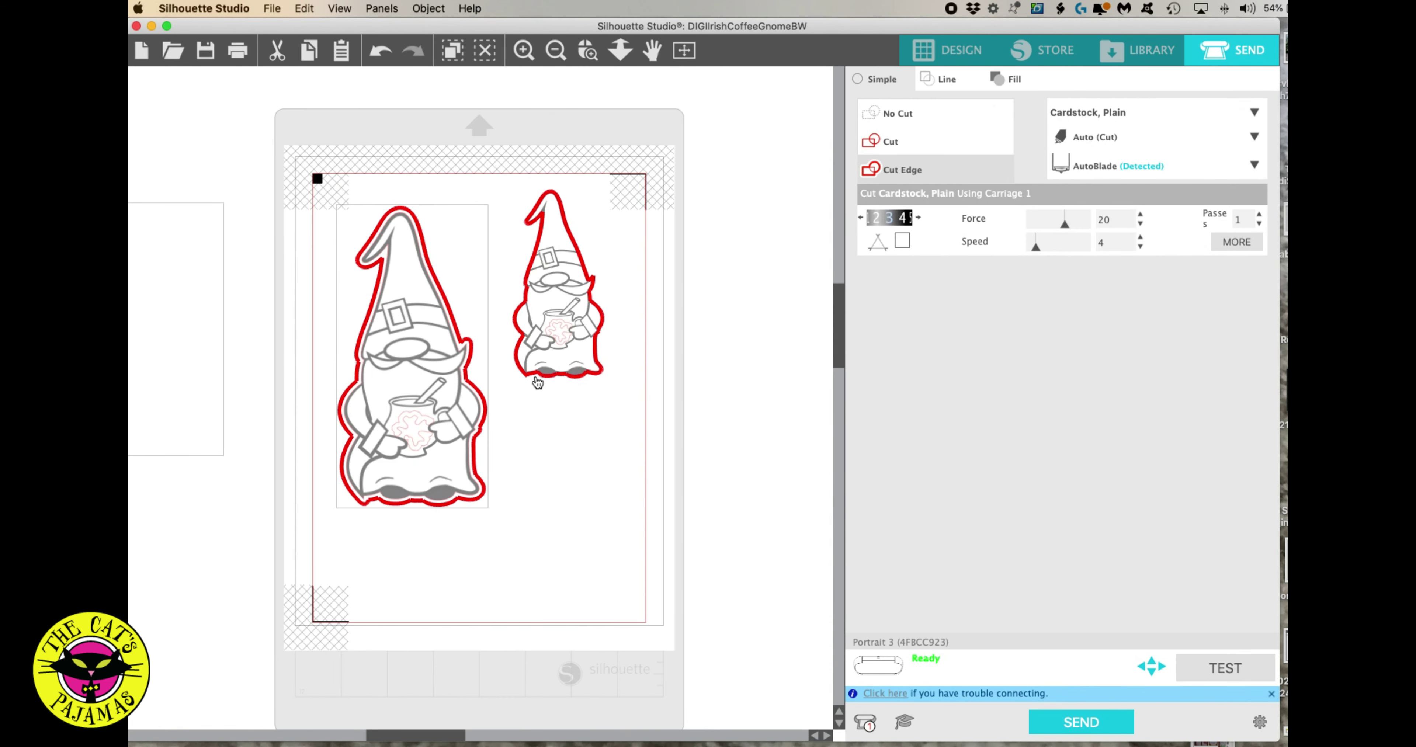